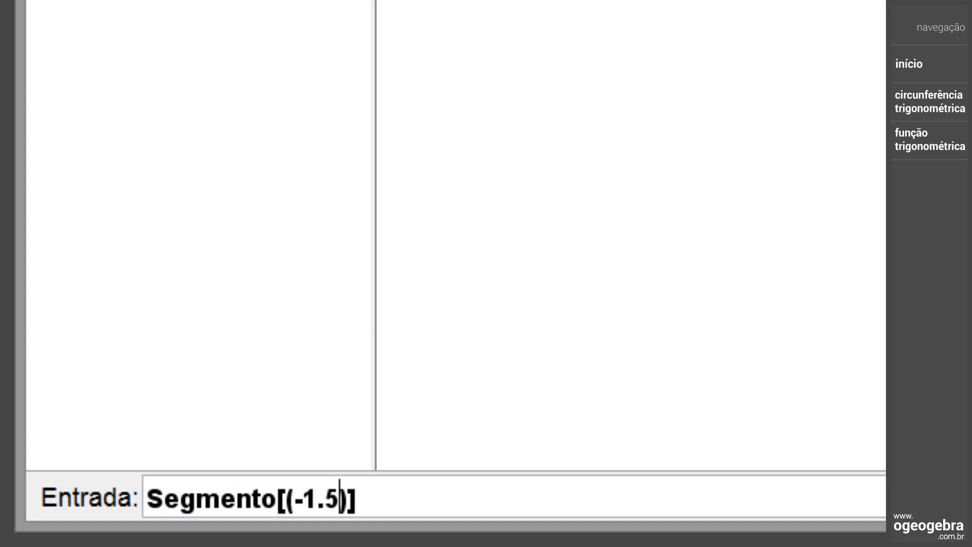
Step: Create a horizontal segment from (-1.5,0) to (1.5,0) with the Segmento command
type("),(")
type("1.5,")
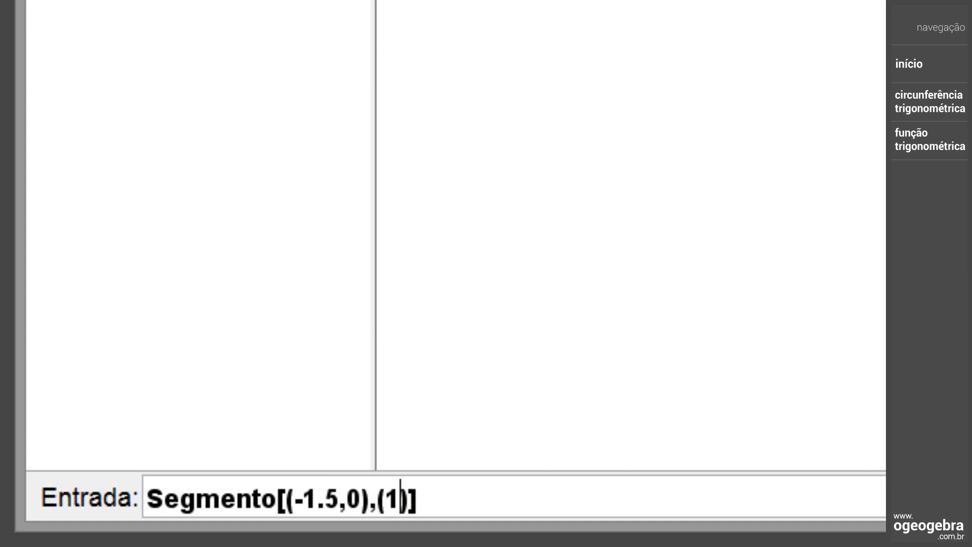
type("0")
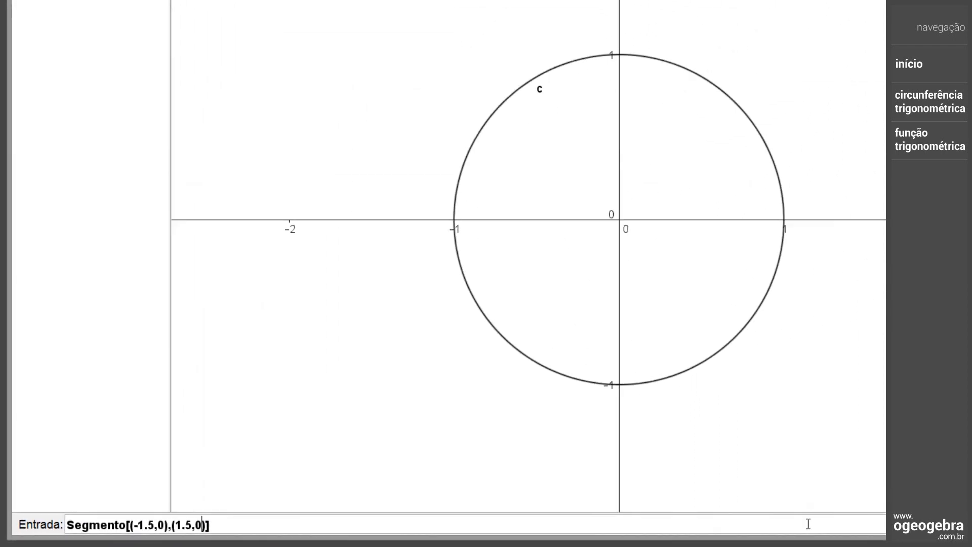
key("Return")
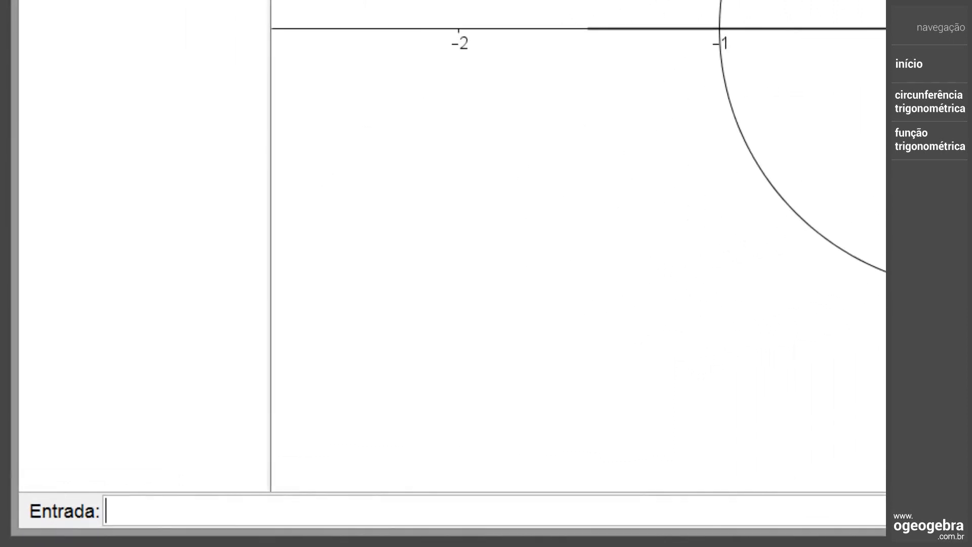
Step: Create a vertical segment from (0,-1.5) to (0,1.5) with the Segmento command
type("Segm")
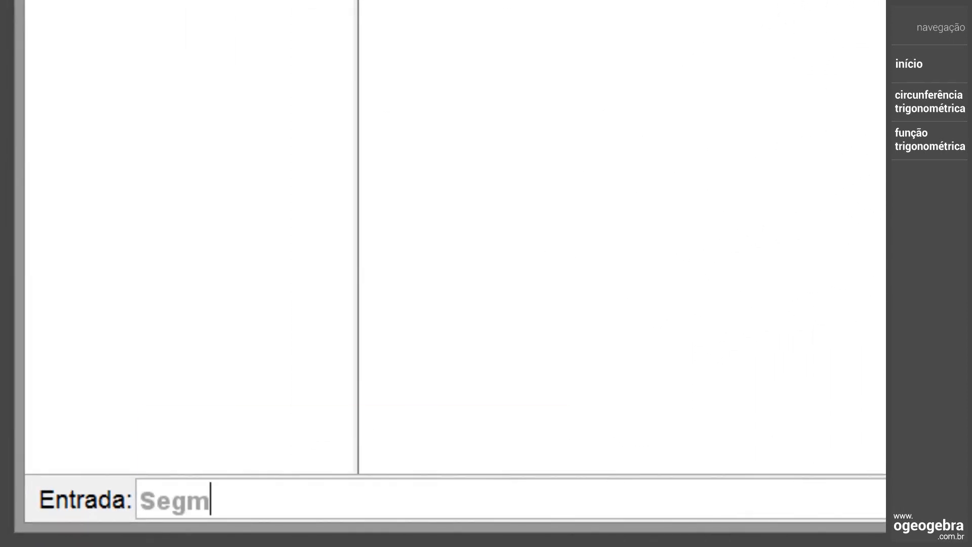
type("ento[")
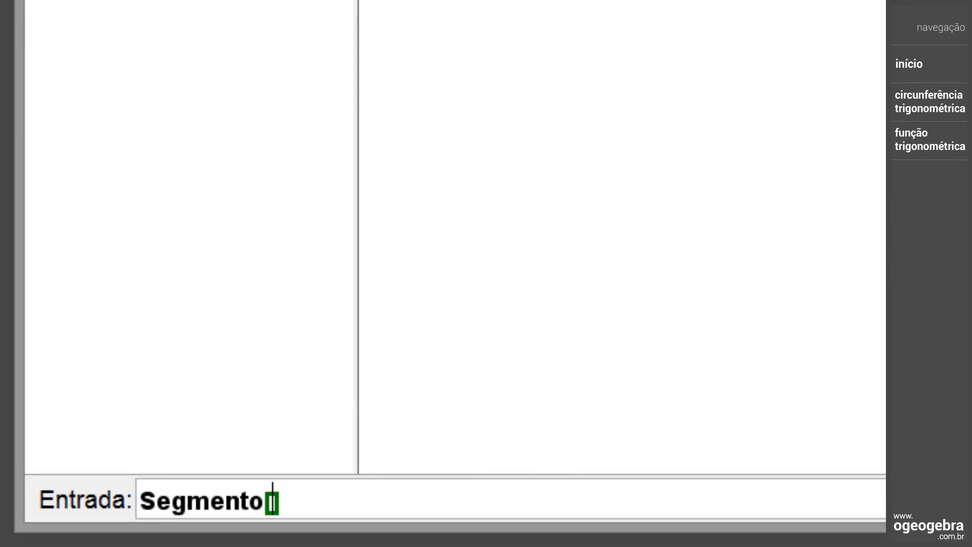
type("(0,-1")
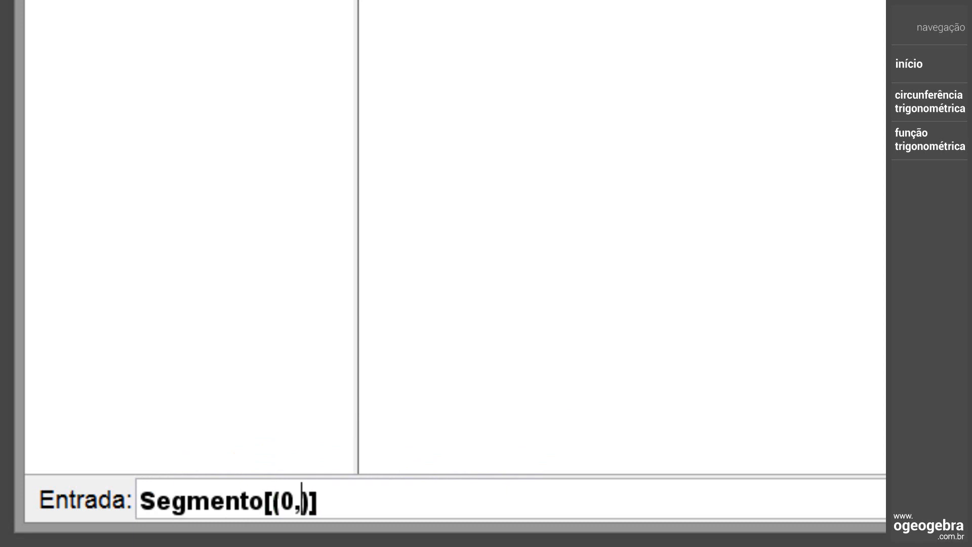
type(".5)")
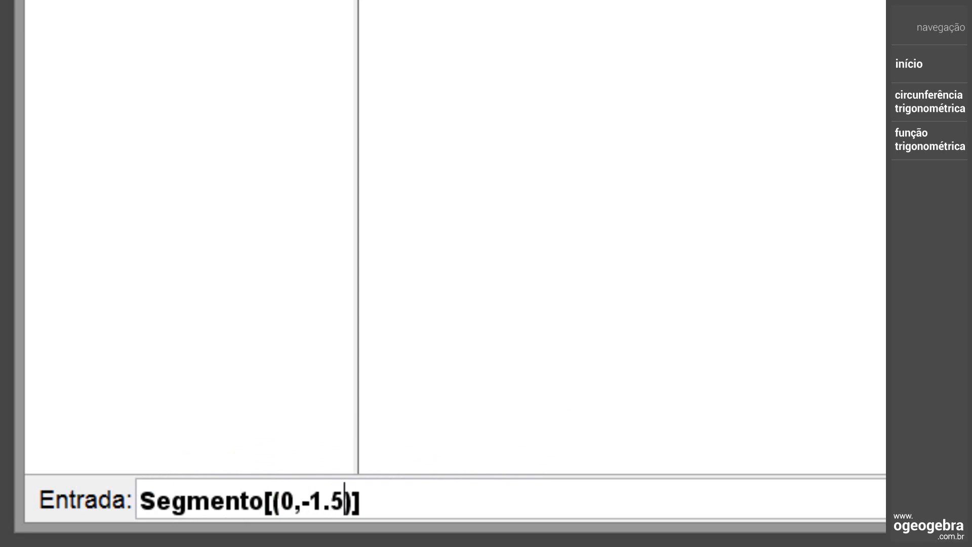
type(",(0,")
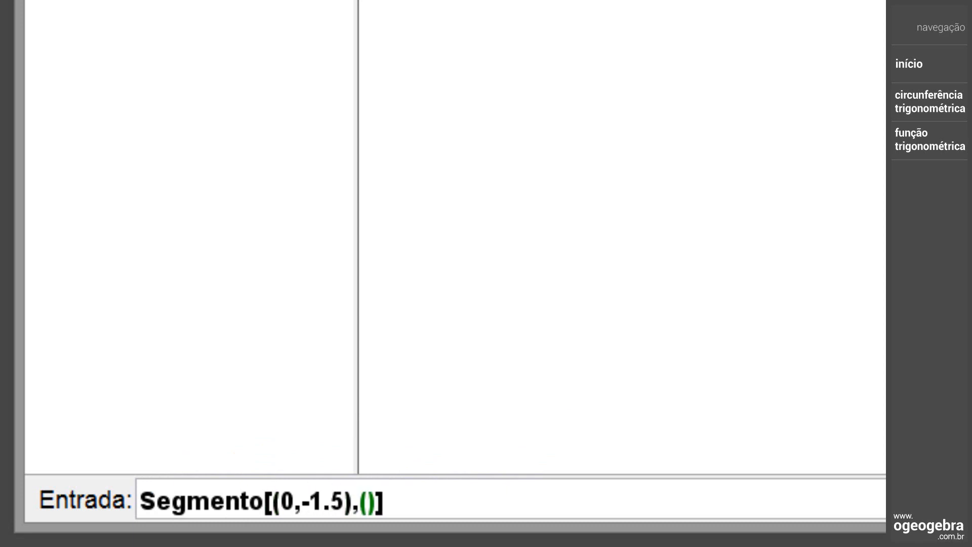
type("1.5")
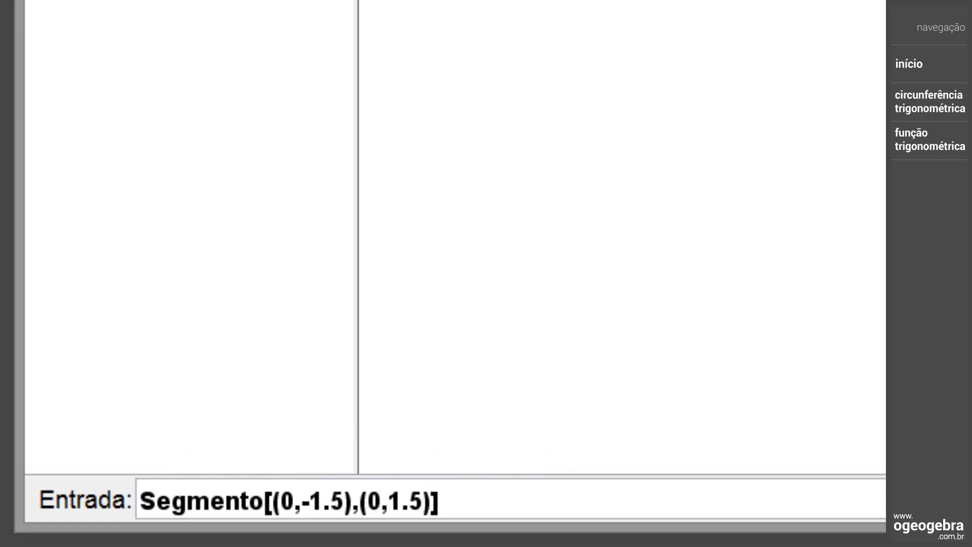
key("Return")
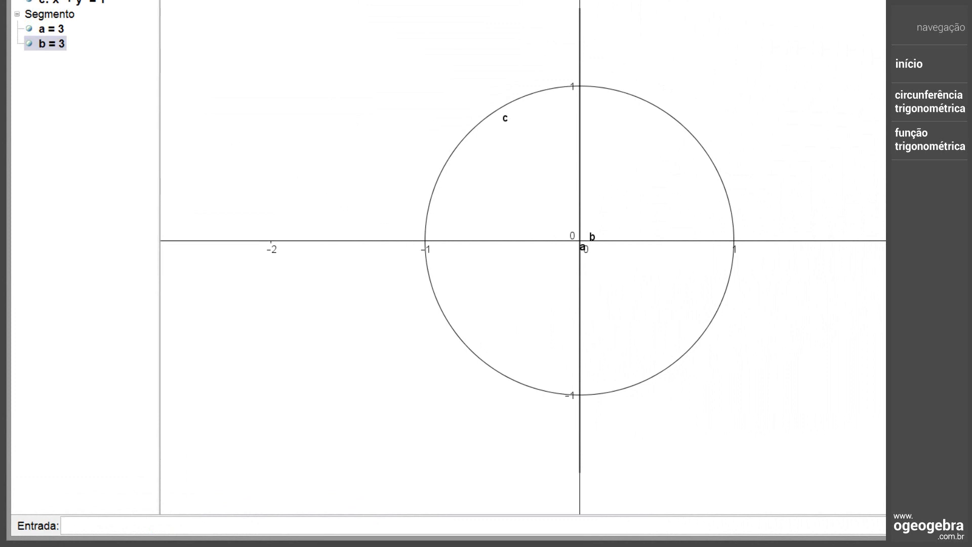
Step: Hide the coordinate axes and the labels of circle c and segments a and b
right_click(379, 35)
left_click(405, 74)
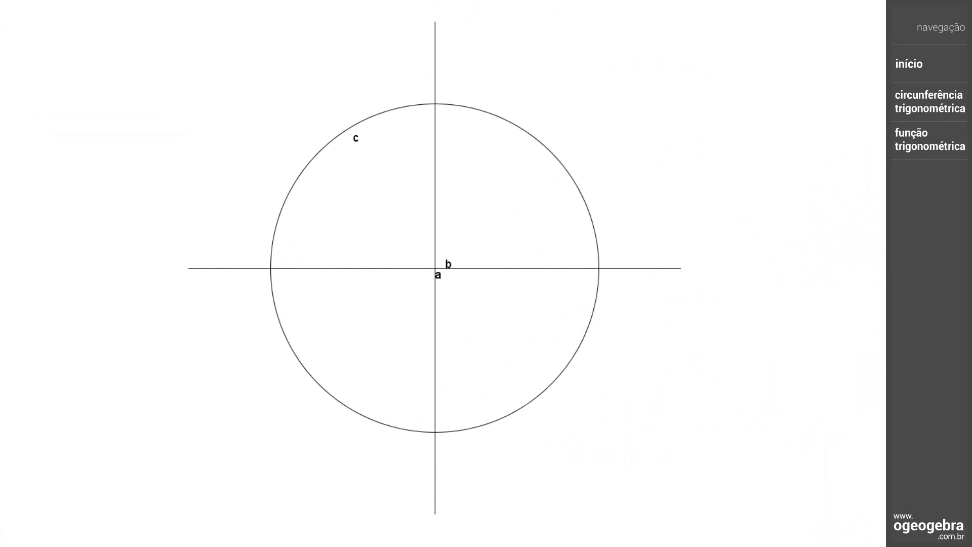
right_click(49, 106)
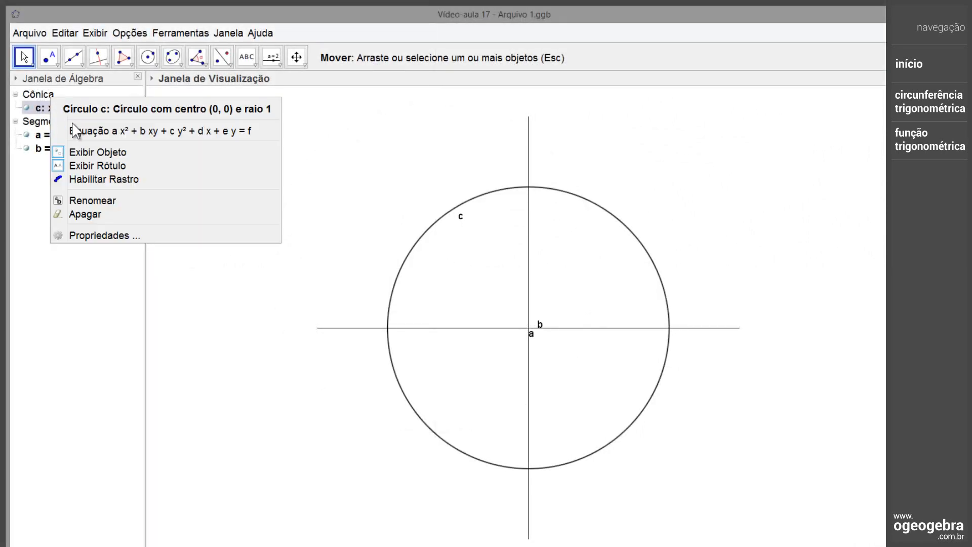
left_click(101, 163)
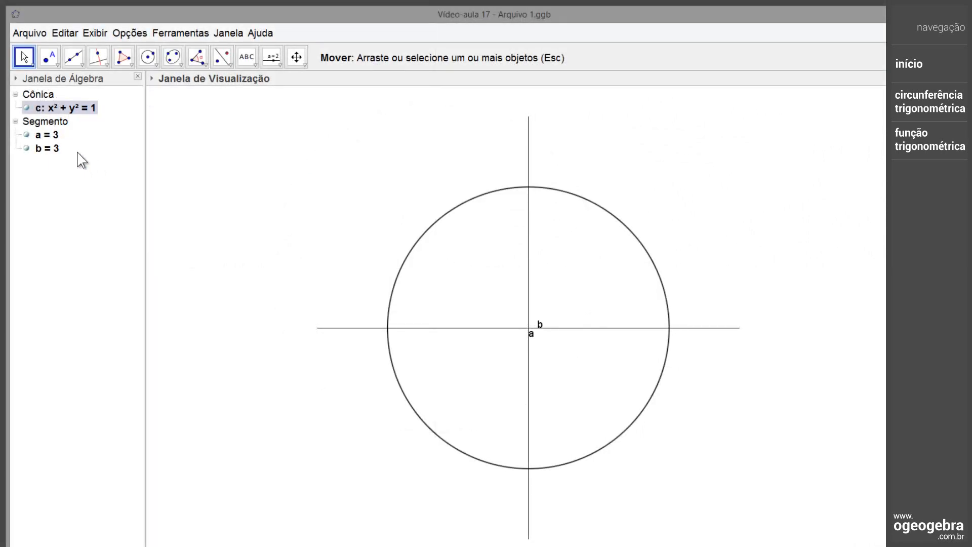
right_click(62, 121)
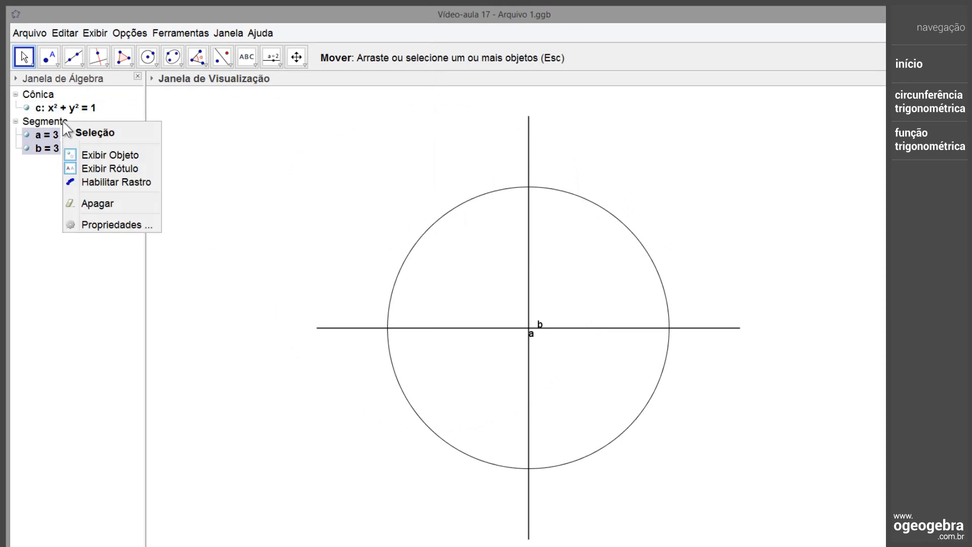
left_click(102, 169)
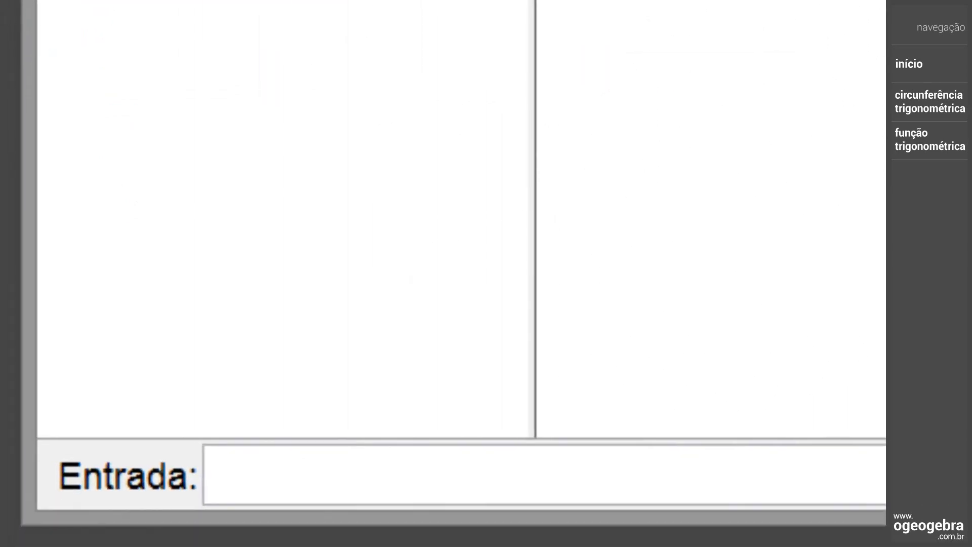
Step: Define point O=(0,0) and place a point on the circle's first-quadrant arc at about (0.68, 0.73)
type("O=(0,0)")
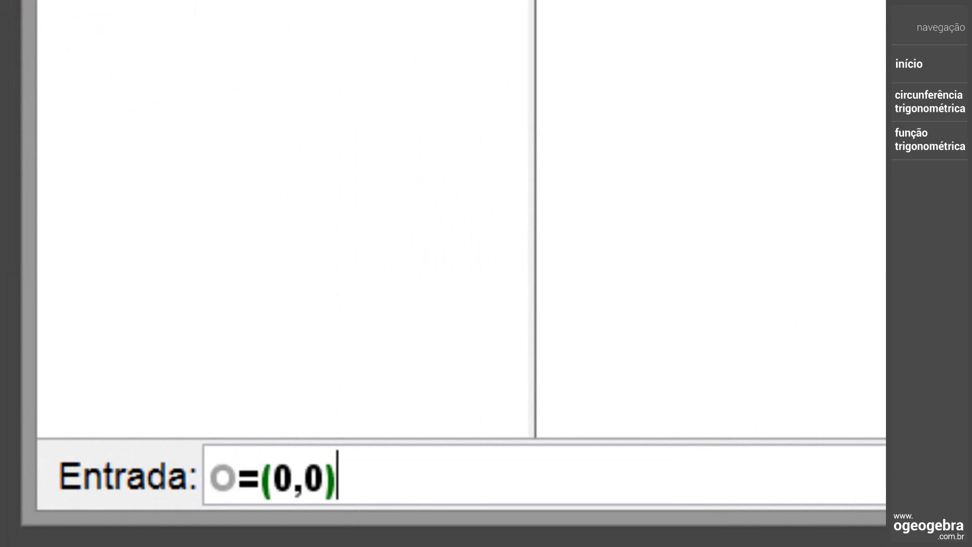
key("Return")
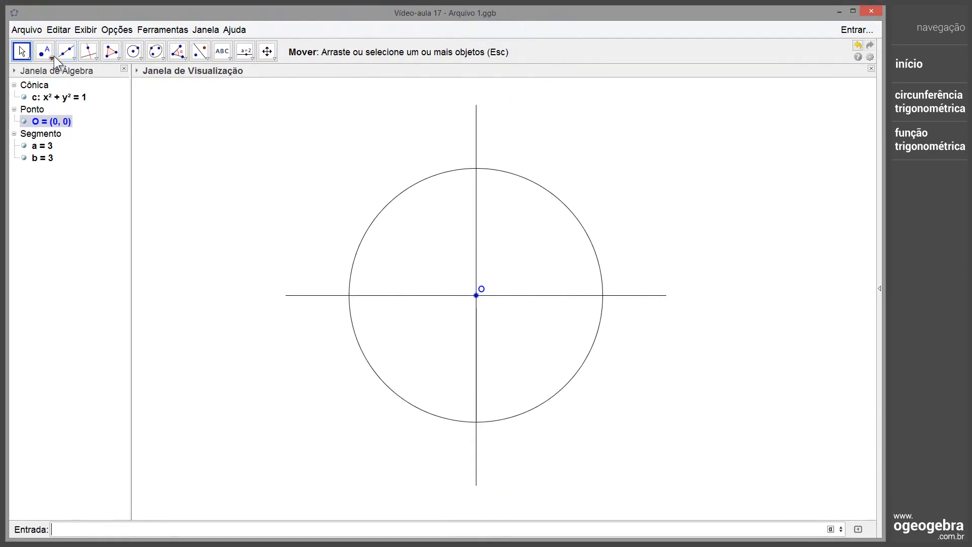
left_click(53, 58)
left_click(70, 93)
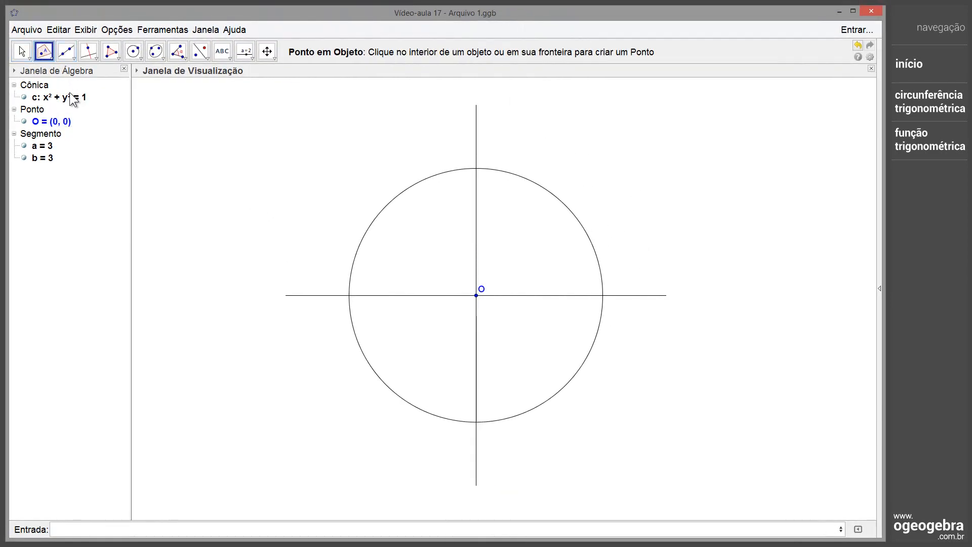
left_click(563, 203)
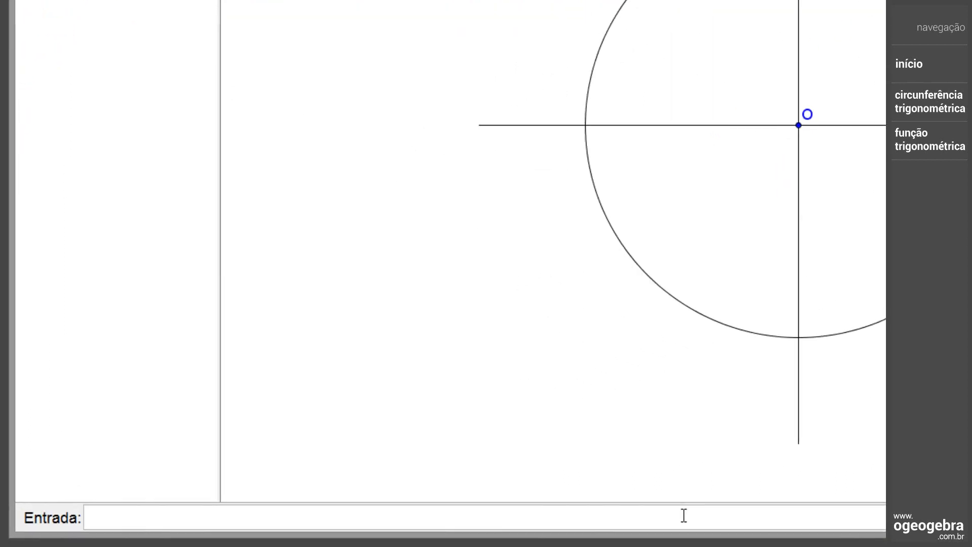
Step: Define point B=(1,0) where the circle meets the horizontal segment
left_click(683, 514)
type("B")
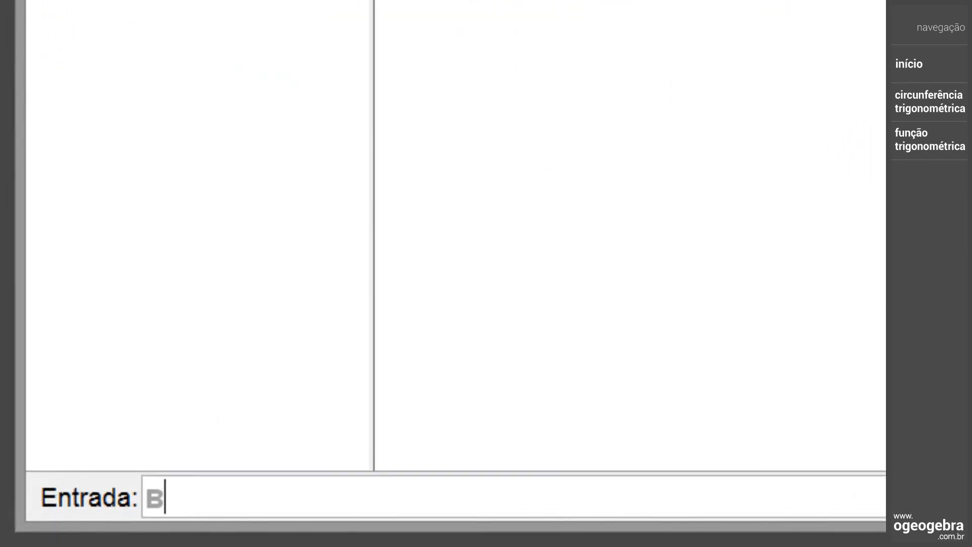
type("=(1,0")
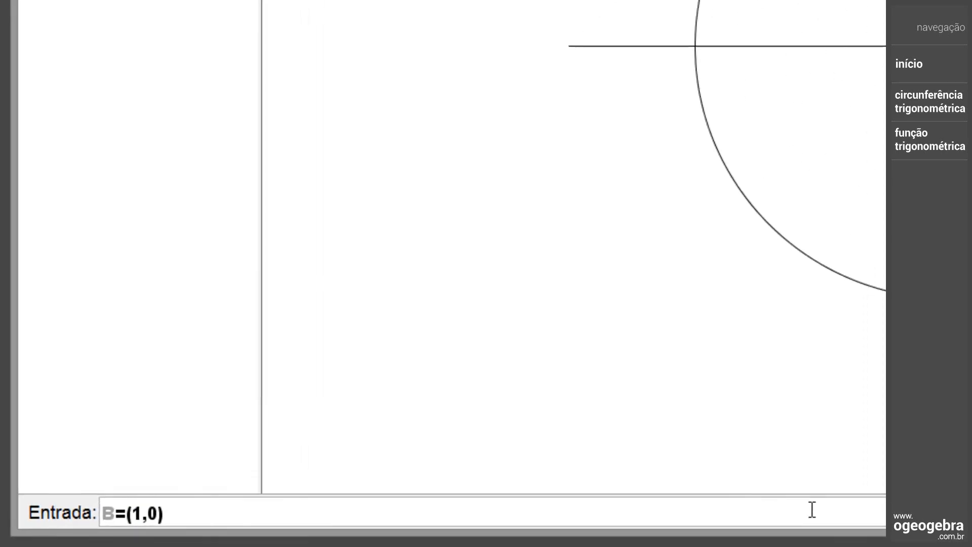
key("Return")
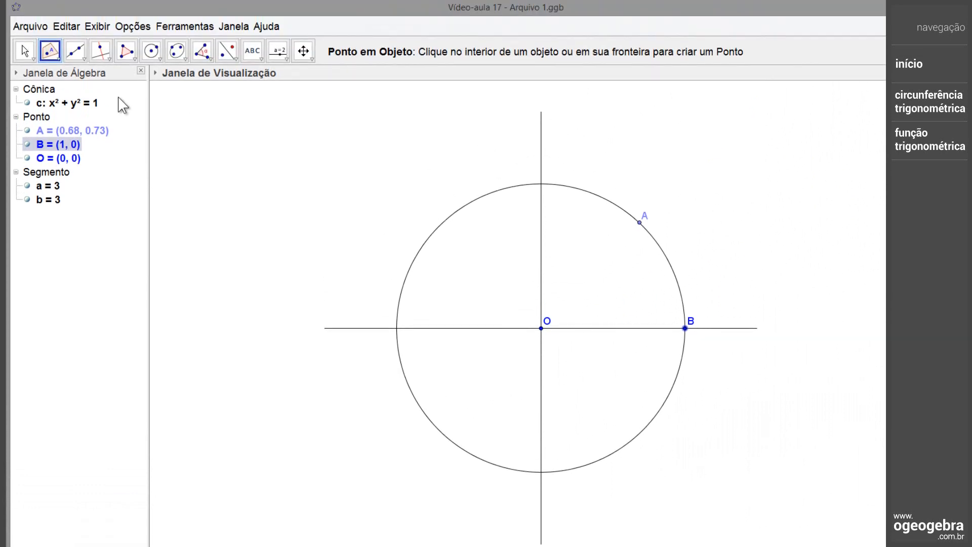
Step: Draw a ray from O through A and move A along the circle to about (0.77, 0.63)
left_click(76, 60)
left_click(79, 61)
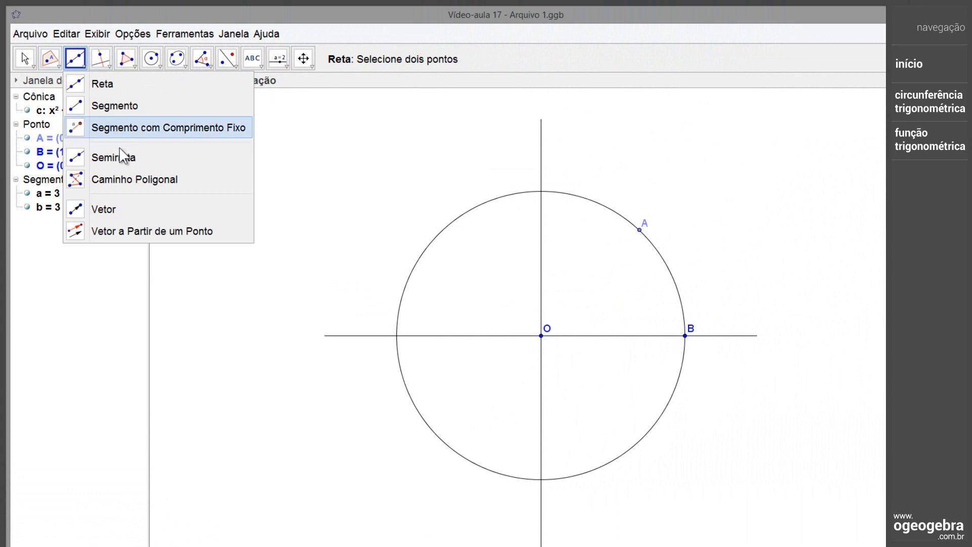
left_click(108, 157)
left_click(542, 336)
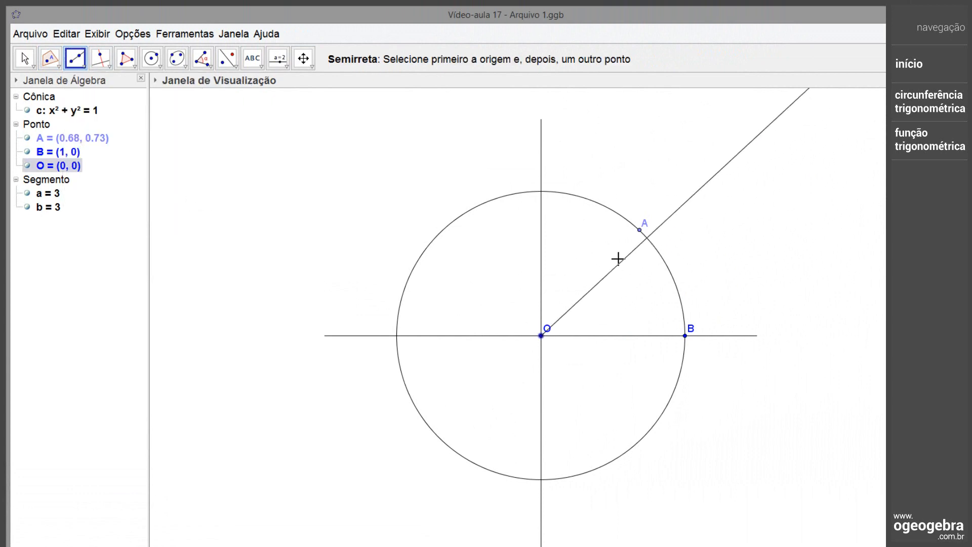
left_click(641, 231)
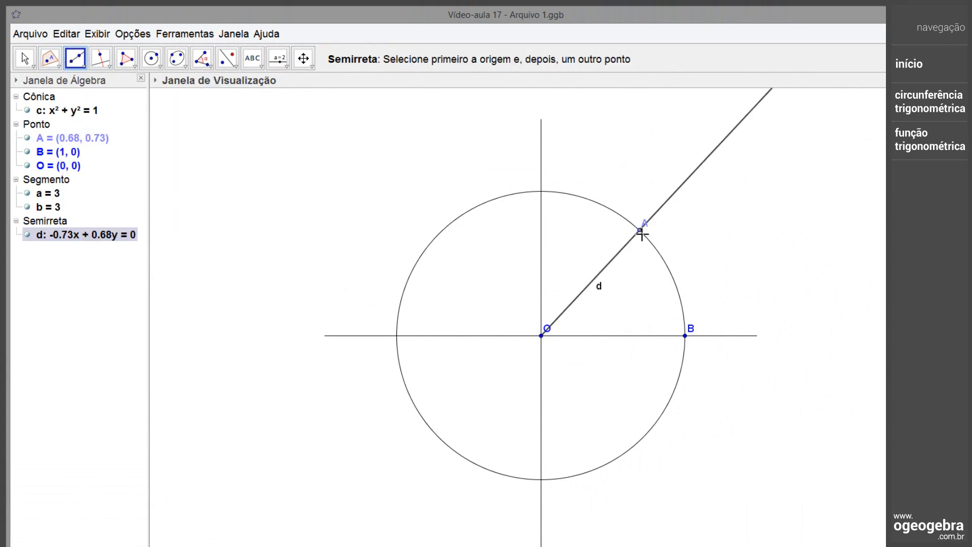
key("Escape")
left_click_drag(641, 233, 638, 256)
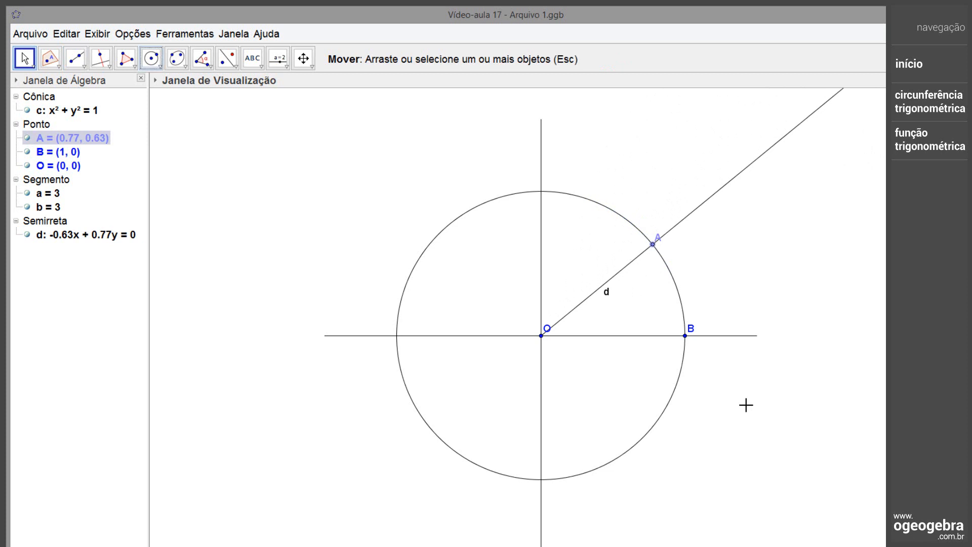
Step: Draw a circular arc centred at O from point B to point A
left_click(160, 66)
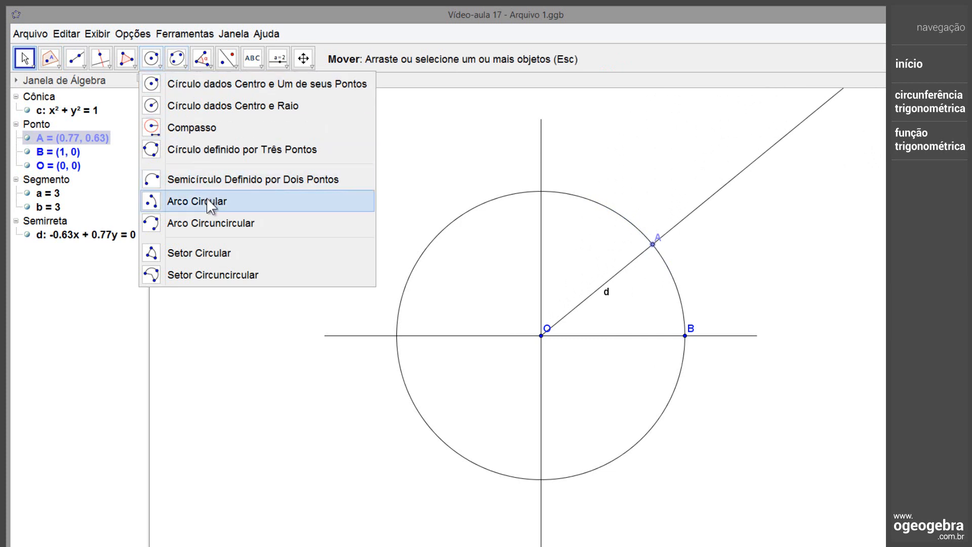
left_click(183, 203)
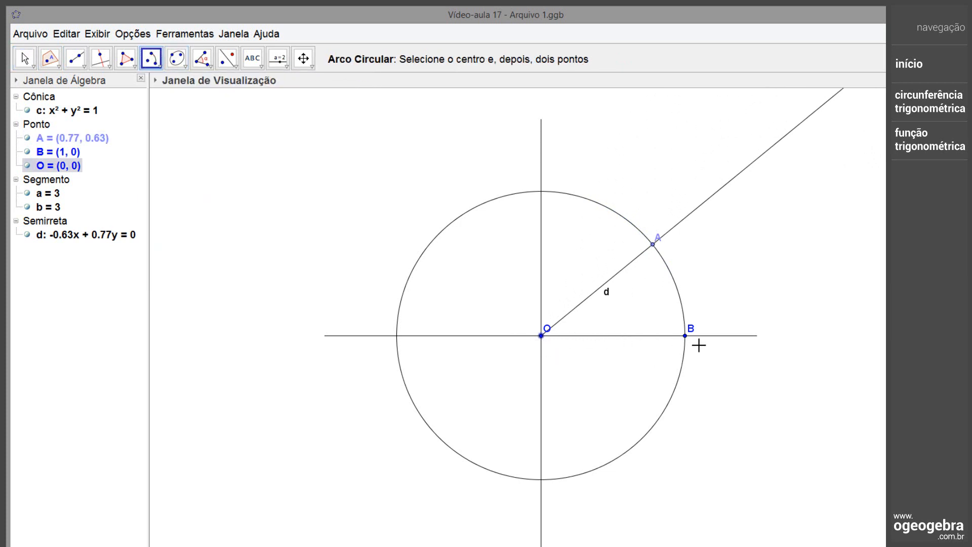
left_click(685, 335)
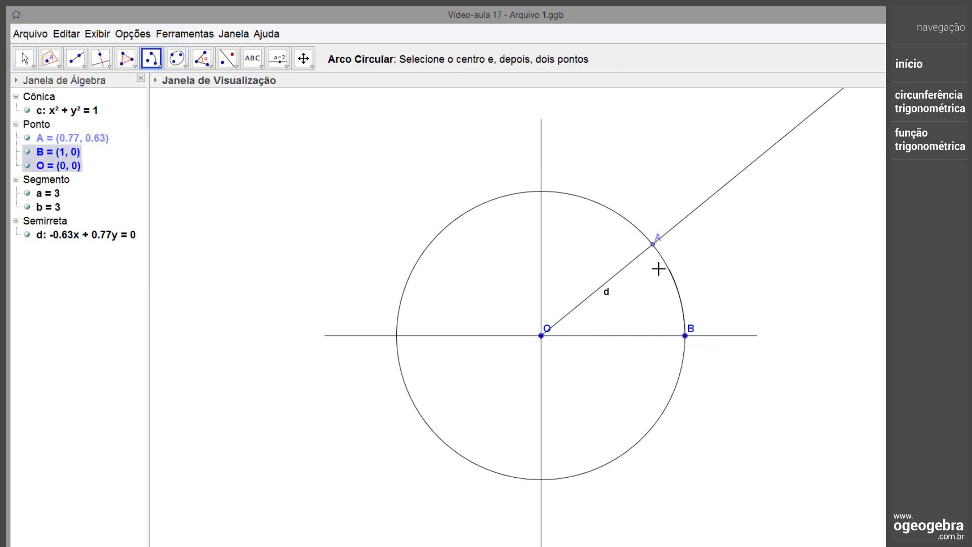
left_click(653, 245)
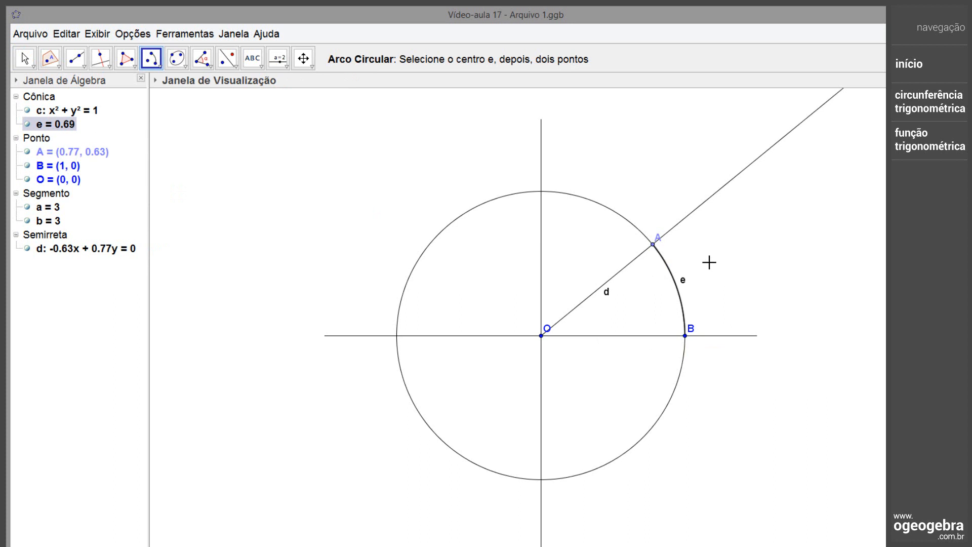
key("Escape")
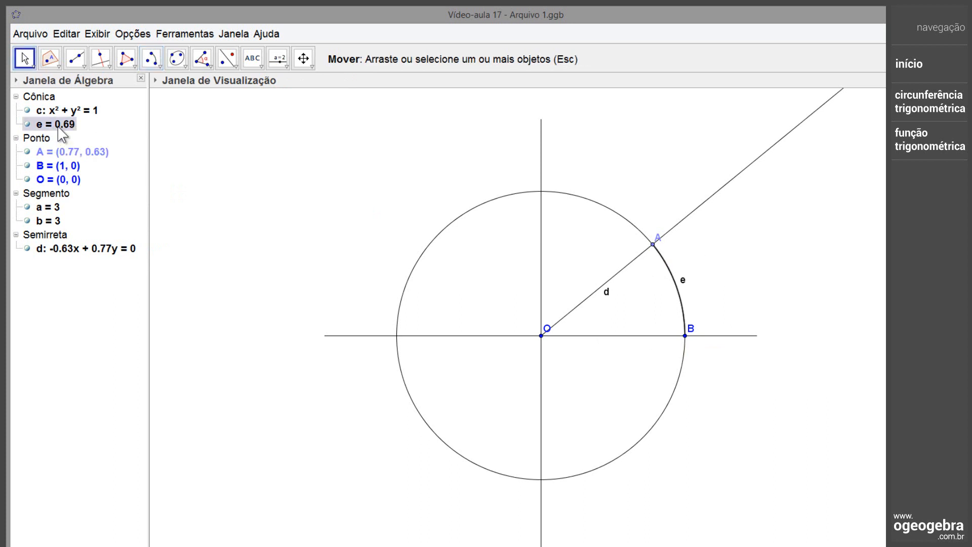
Step: Colour the arc between B and A crimson red and make its line noticeably thicker
left_click(156, 80)
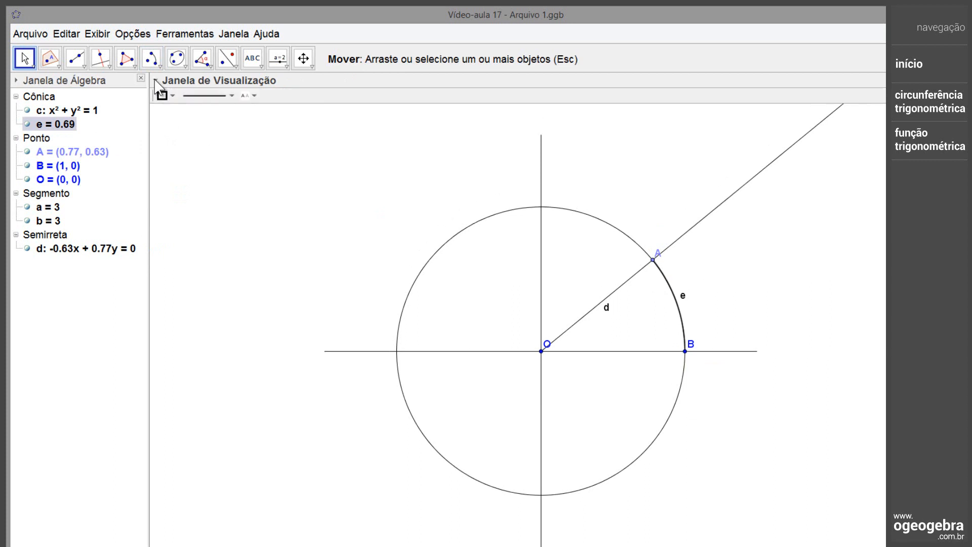
left_click(173, 95)
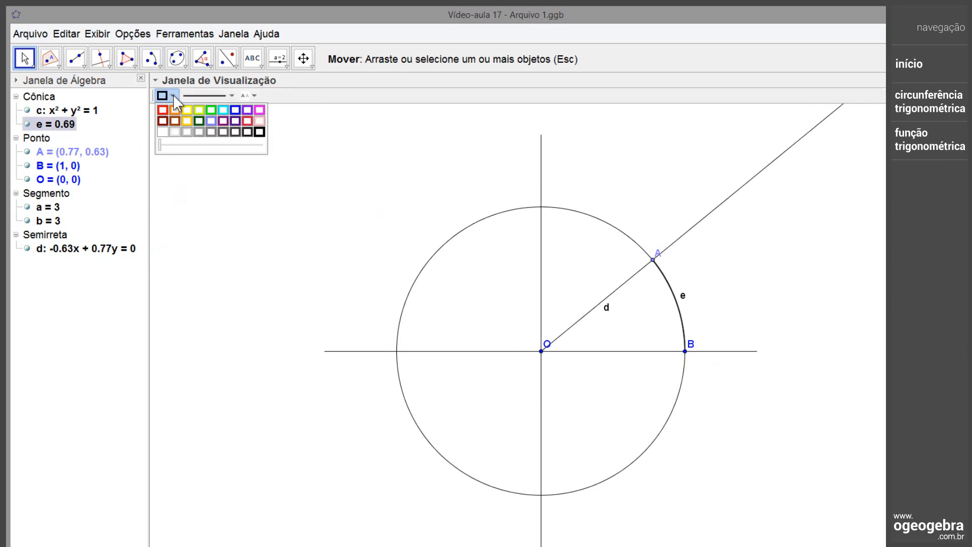
left_click(247, 120)
left_click(223, 96)
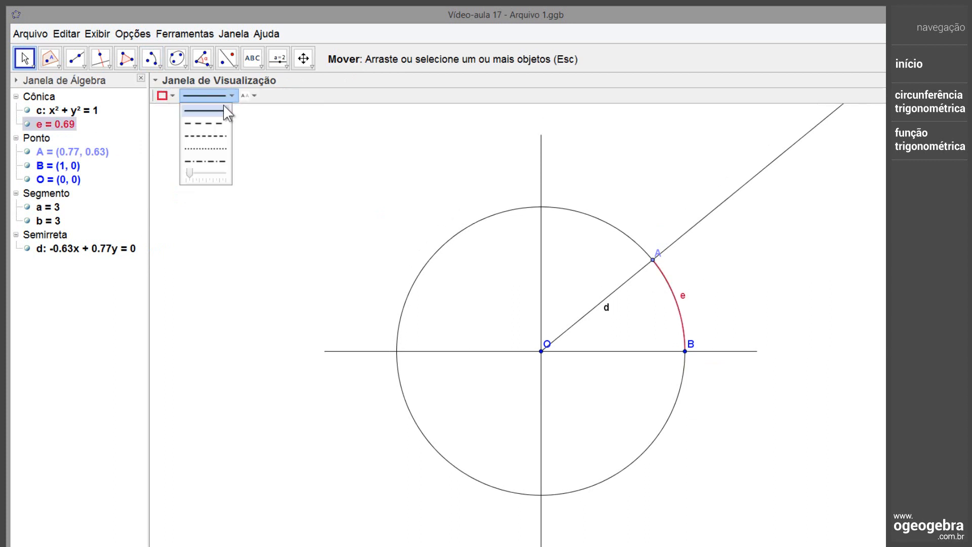
left_click(194, 174)
left_click_drag(196, 178, 214, 180)
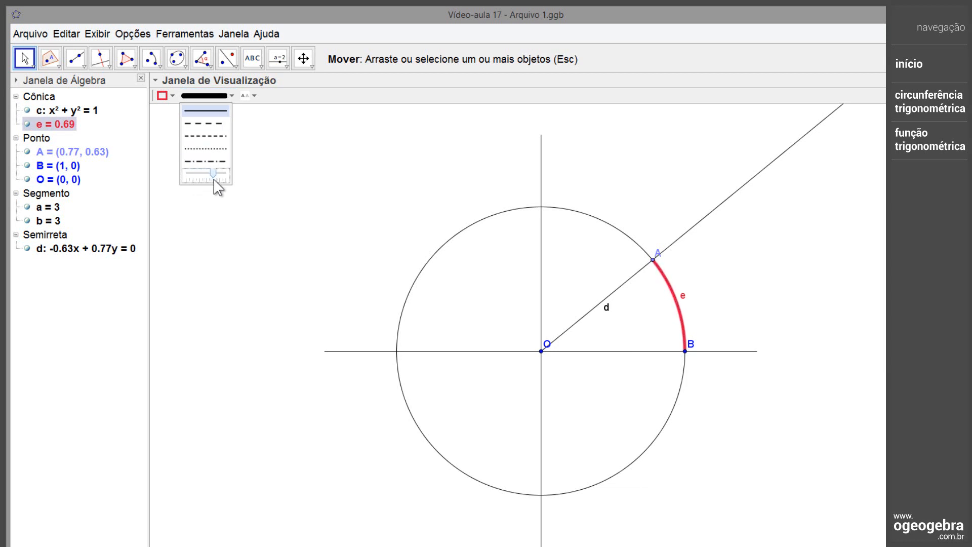
Step: Define point C=(x(A),0) as the projection of A onto the horizontal segment
left_click(278, 295)
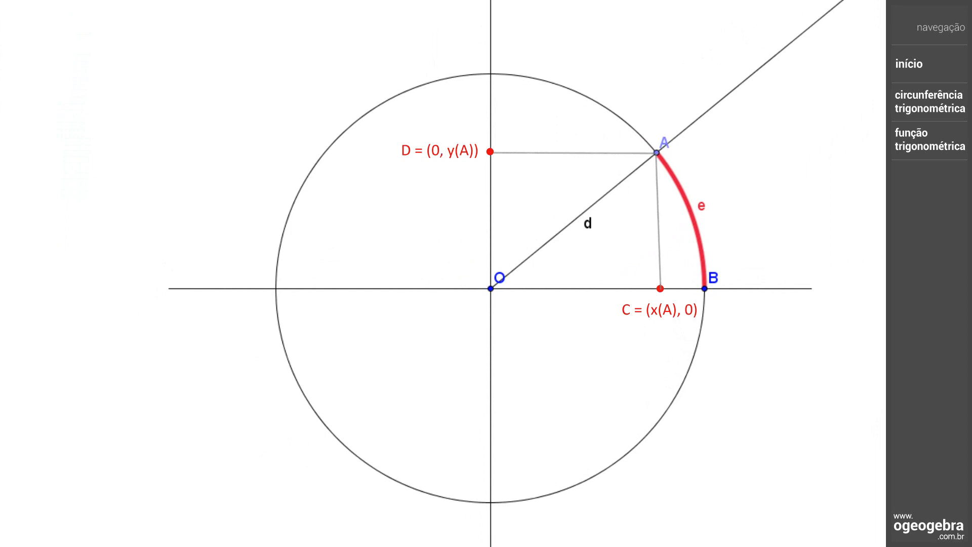
type("C=(")
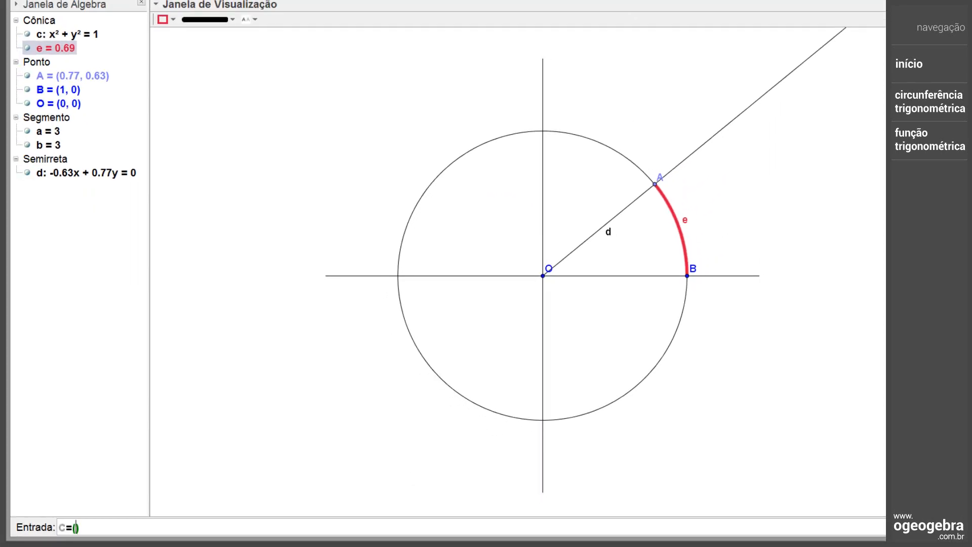
type("x(A),0")
key("Return")
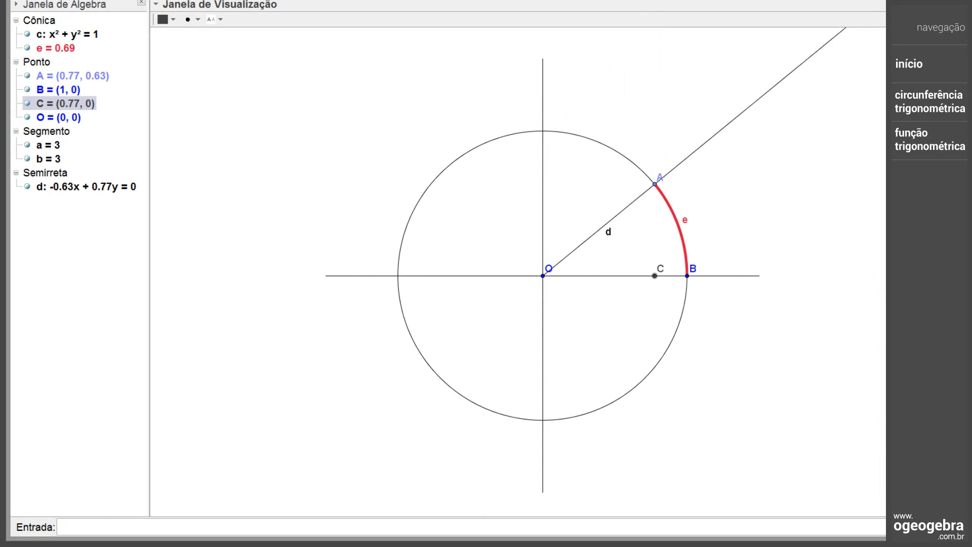
Step: Define point D=(0,y(A)) on the vertical segment and move A along the circle to about (0.42, 0.91)
type("D=(0,y(A")
key("Return")
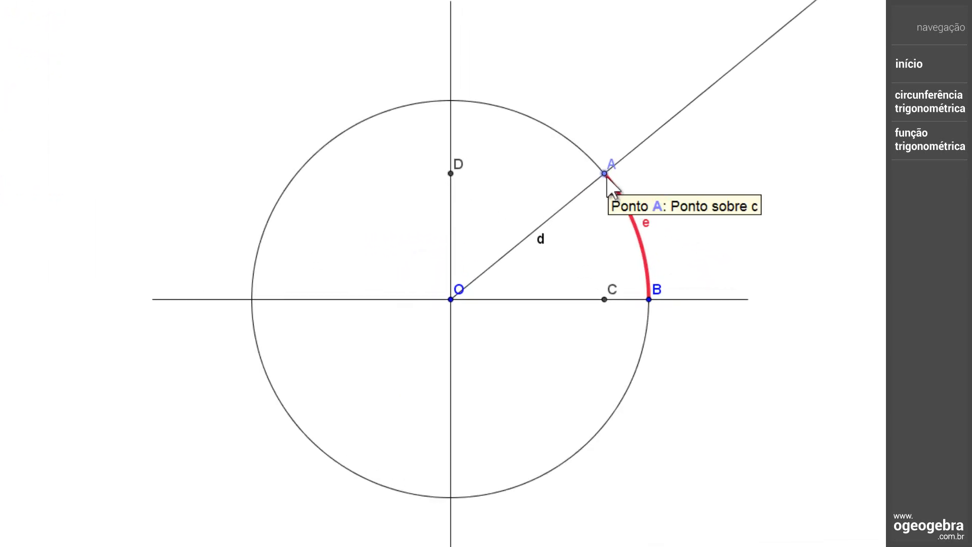
left_click_drag(604, 173, 530, 144)
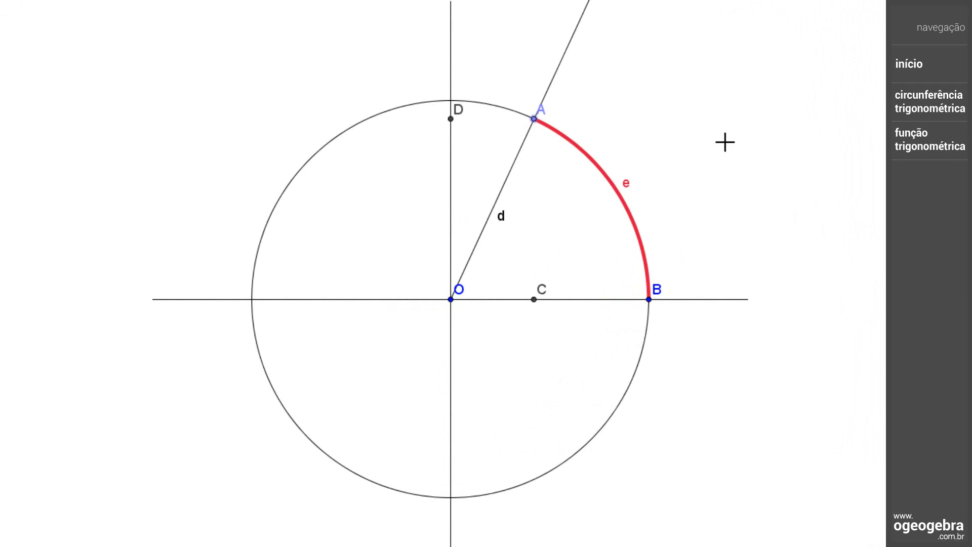
Step: Draw a segment from D to A and another from A to C
left_click(73, 41)
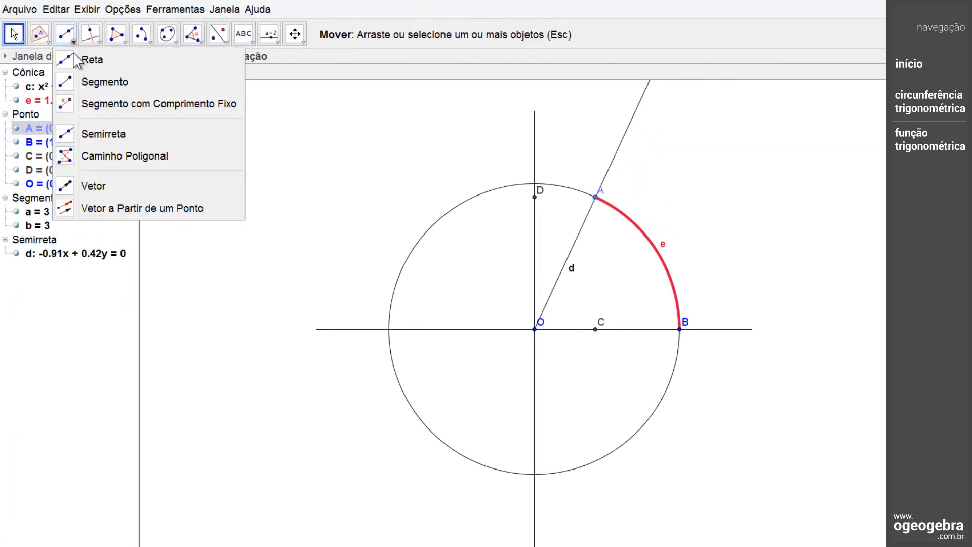
left_click(96, 83)
left_click(535, 197)
left_click(595, 197)
left_click(595, 197)
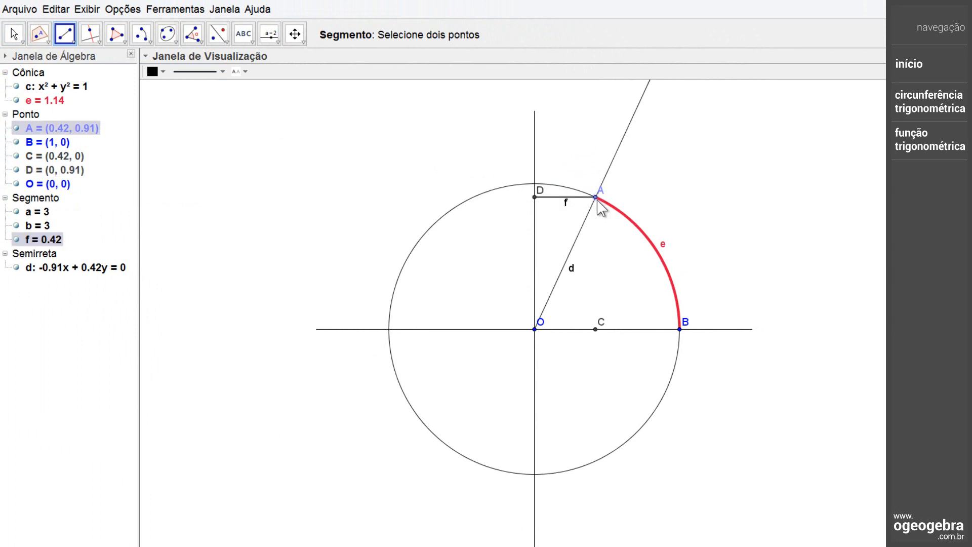
left_click(594, 329)
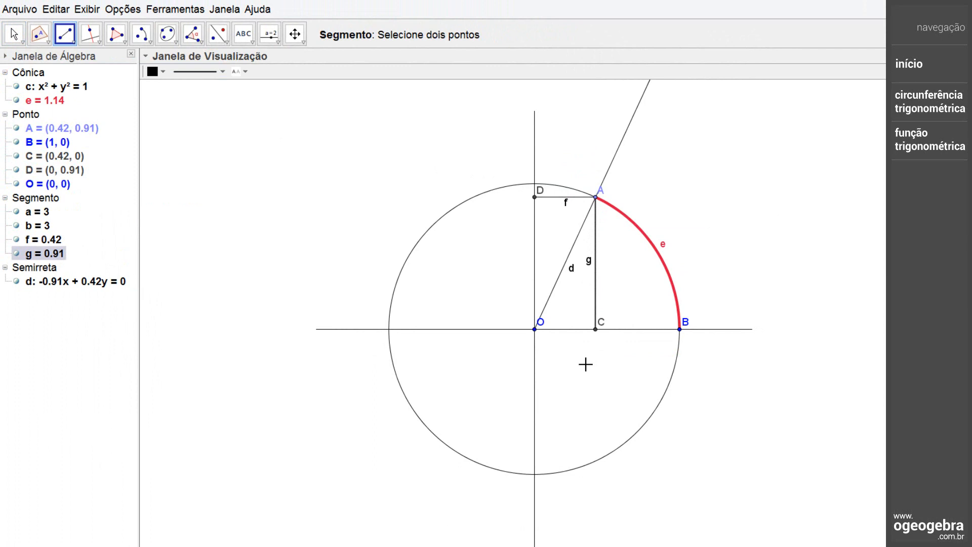
key("Escape")
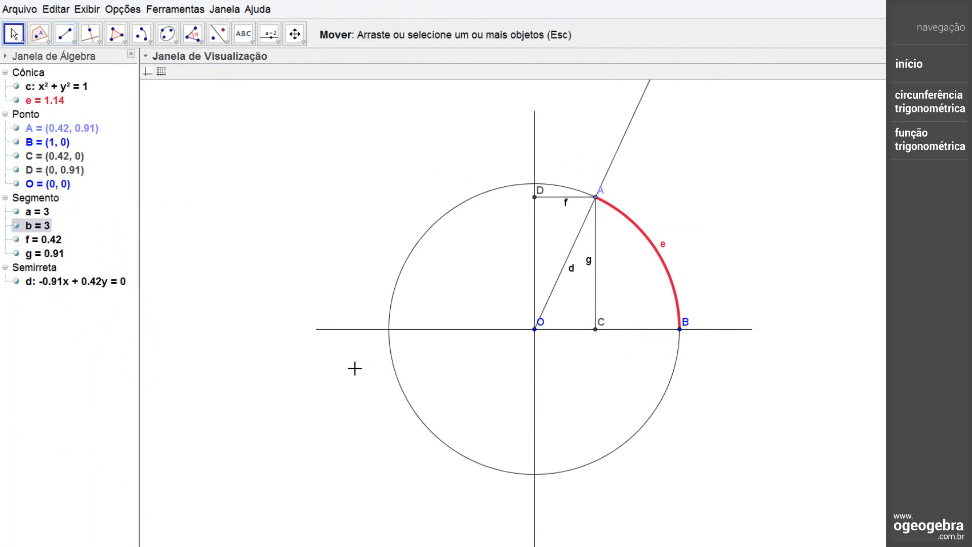
Step: Hide the labels of the two projection segments, D to A and A to C
left_click(41, 240)
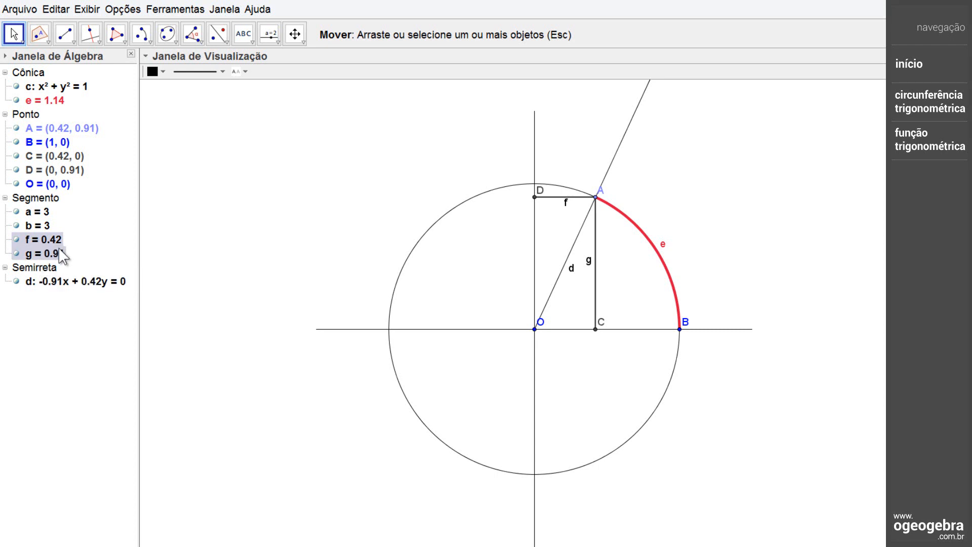
right_click(60, 249)
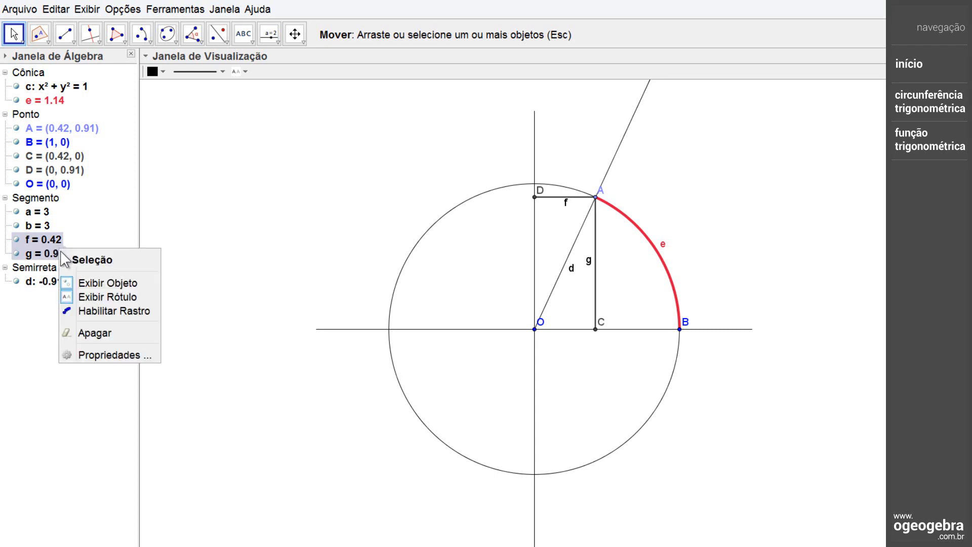
left_click(100, 298)
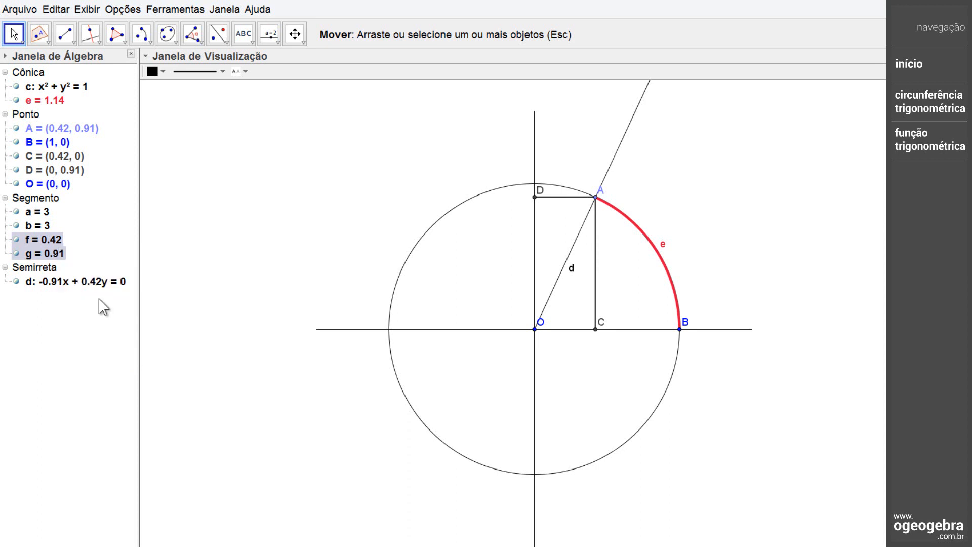
Step: Colour the projection segments from A to C and D dark grey and give them a dashed line style
left_click(164, 74)
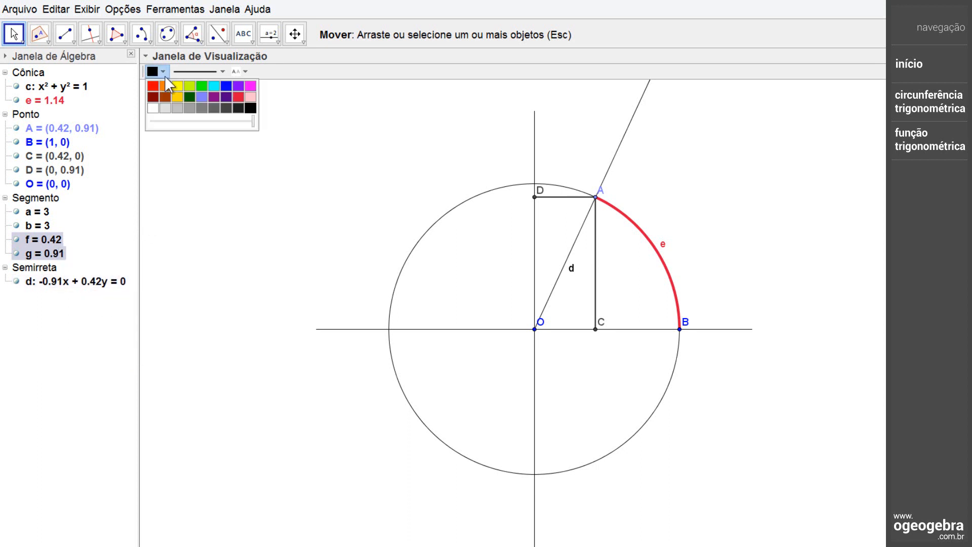
left_click(213, 108)
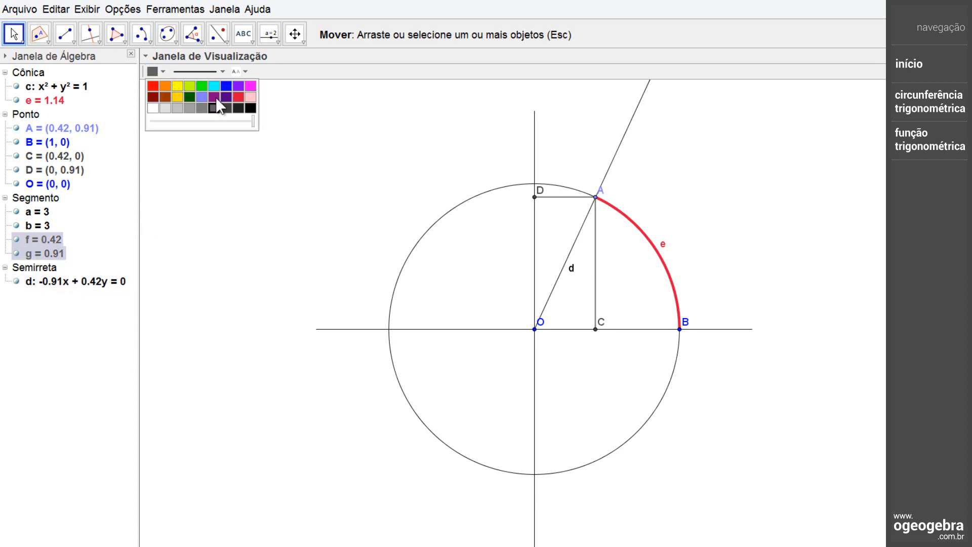
left_click(222, 72)
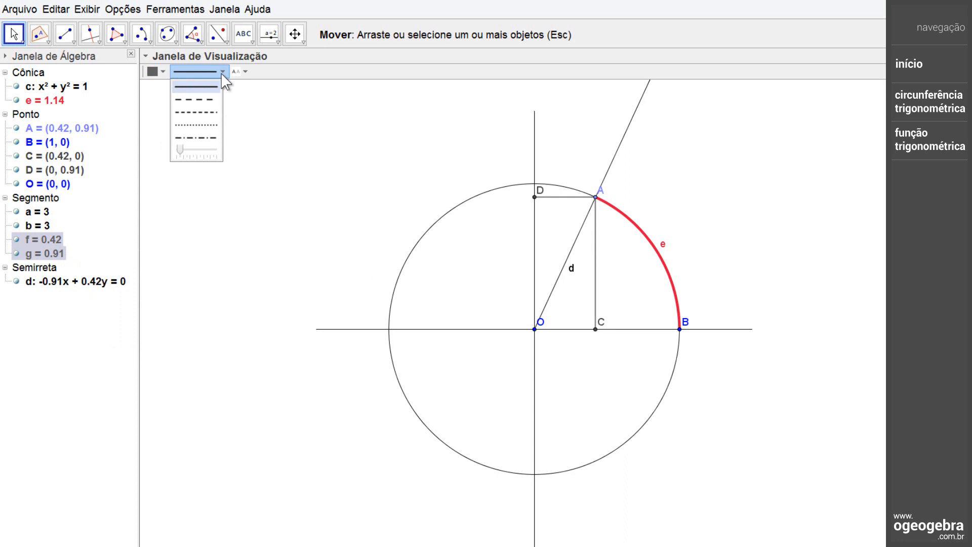
left_click(206, 100)
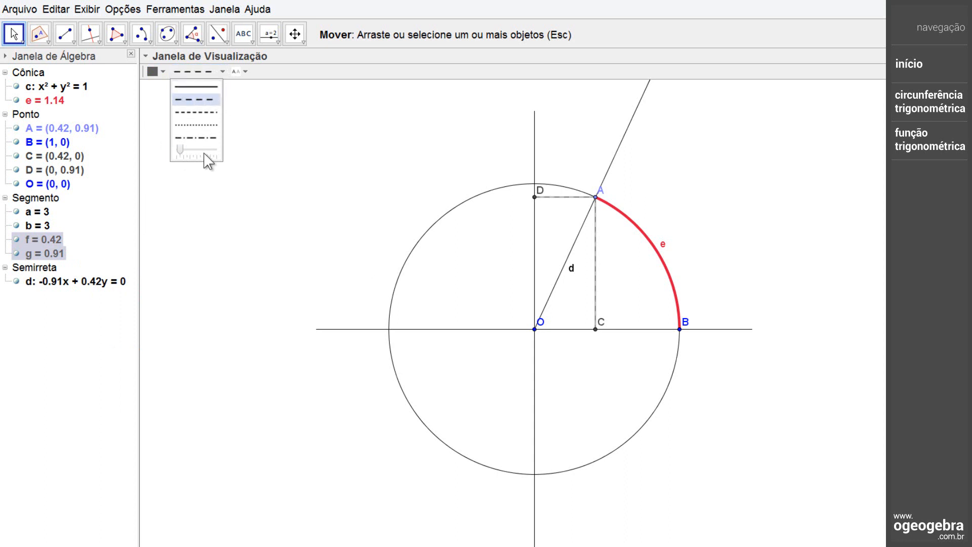
left_click(254, 186)
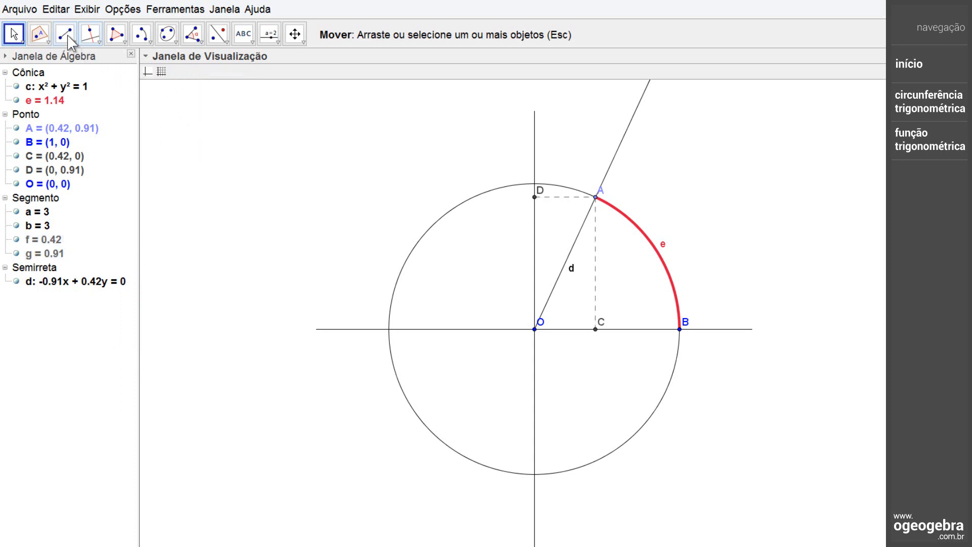
Step: Draw a segment from C to O and another from O to D
left_click(68, 37)
left_click(595, 329)
left_click(536, 330)
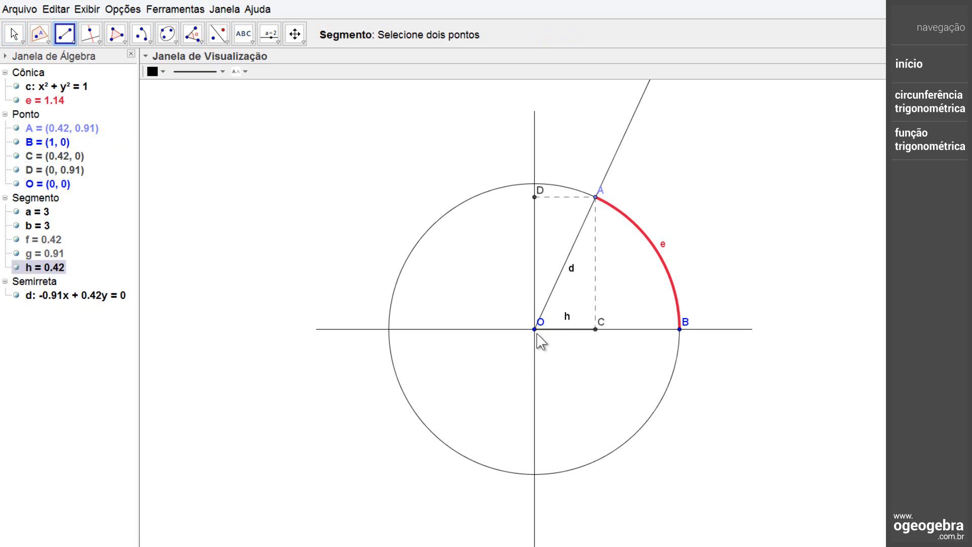
left_click(536, 328)
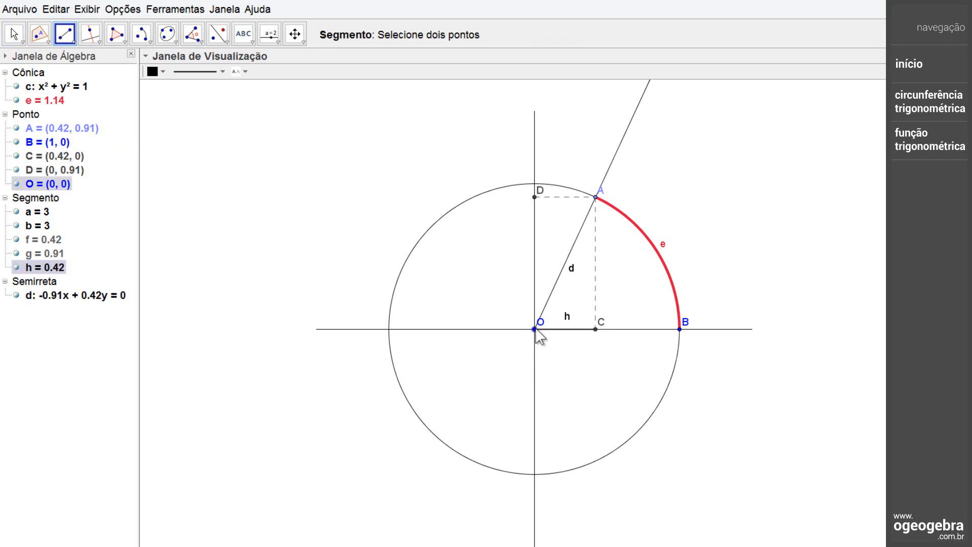
left_click(534, 197)
key("Escape")
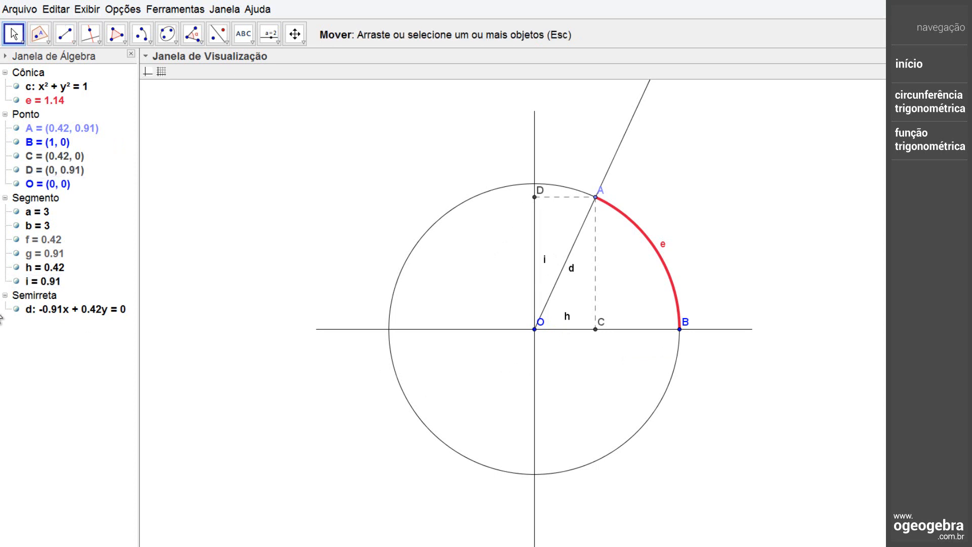
Step: Hide the labels of segments OC and OD
left_click(43, 272)
left_click(48, 286, "ctrl")
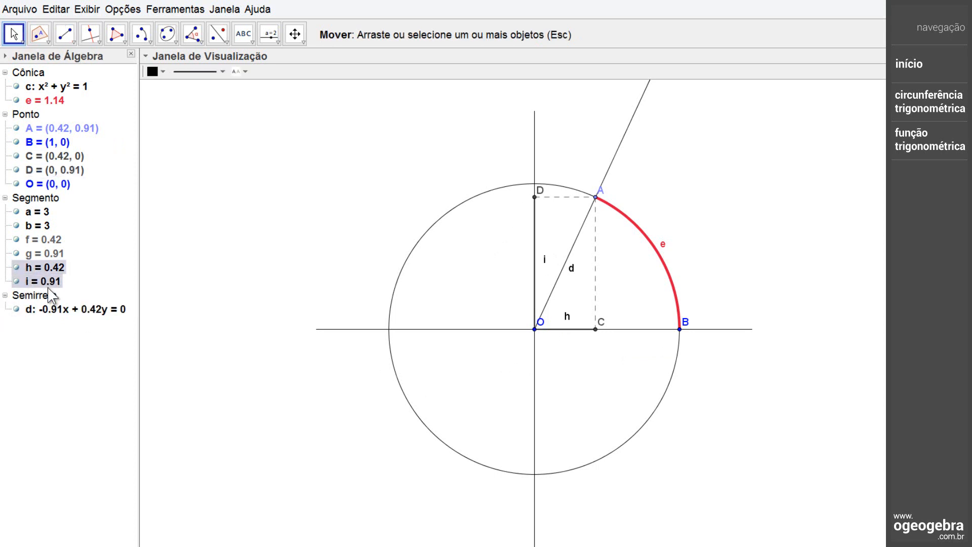
right_click(51, 282)
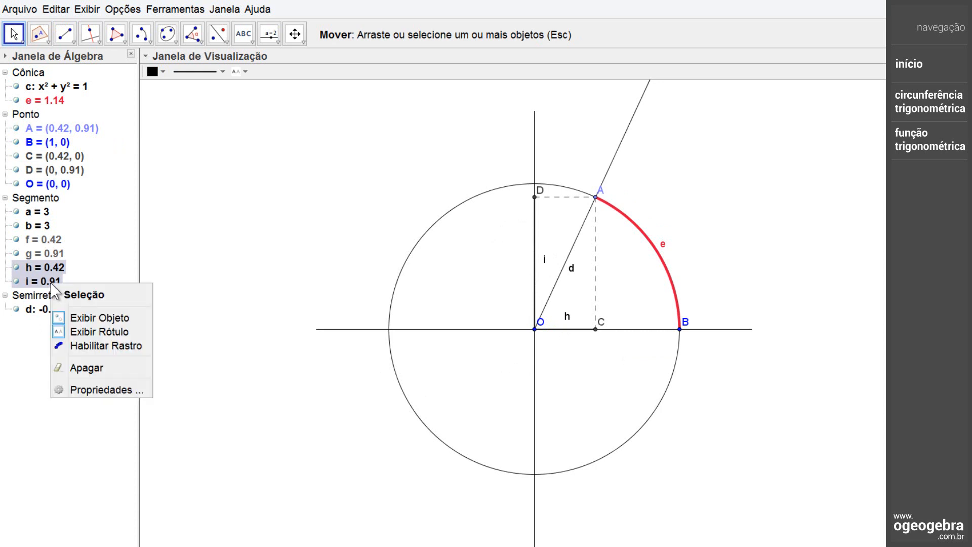
left_click(104, 332)
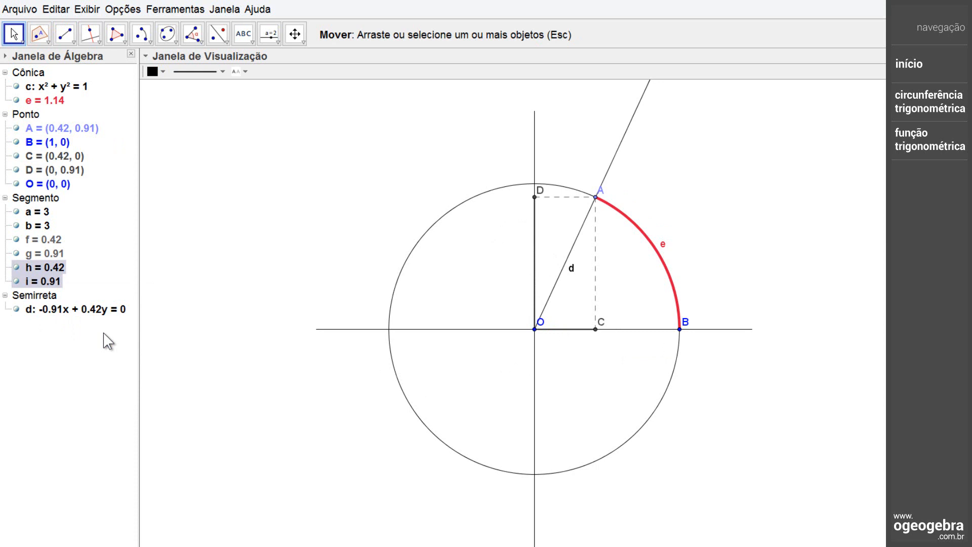
Step: Colour segments OC and OD blue and make their lines noticeably thicker
left_click(162, 75)
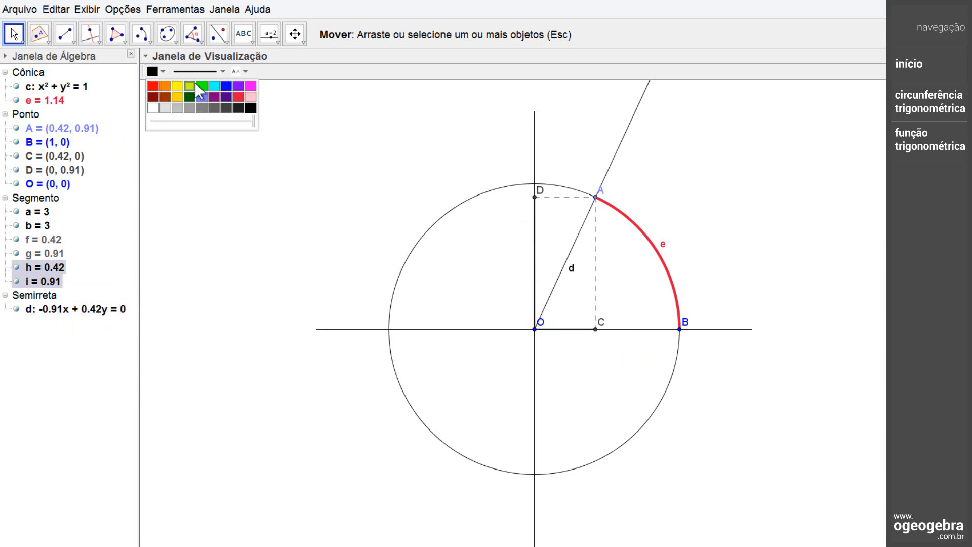
left_click(226, 87)
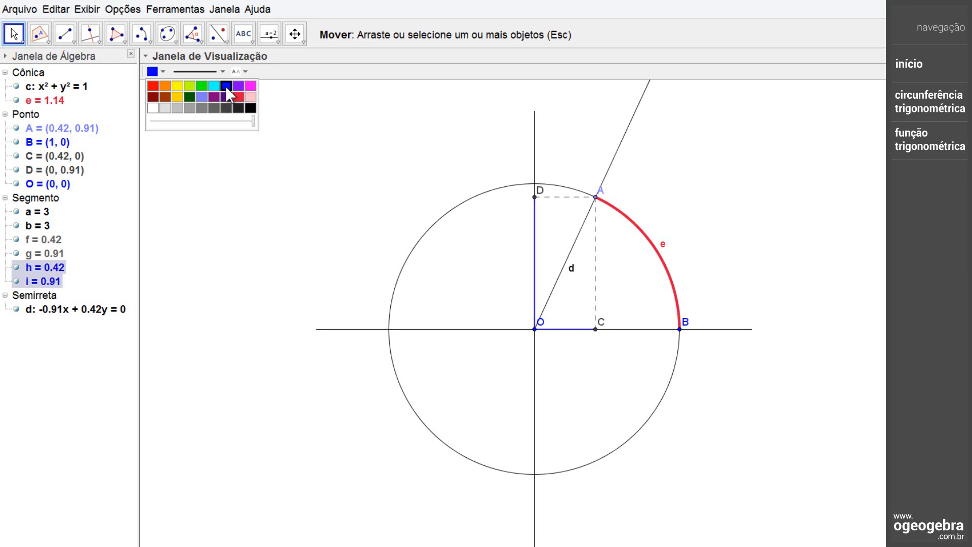
left_click(223, 71)
left_click_drag(182, 151, 204, 161)
left_click(208, 168)
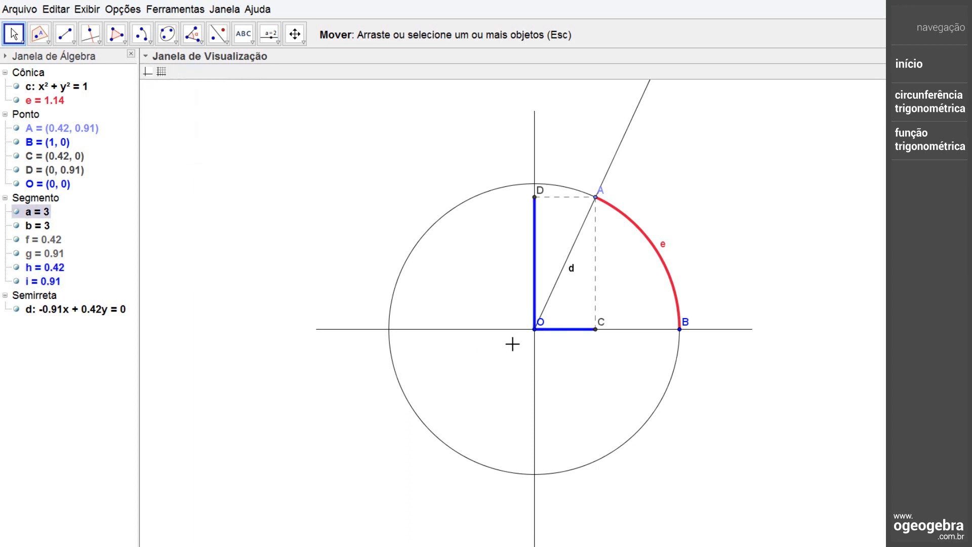
Step: Change the colour of the horizontal segment OC to dark green
left_click(577, 332)
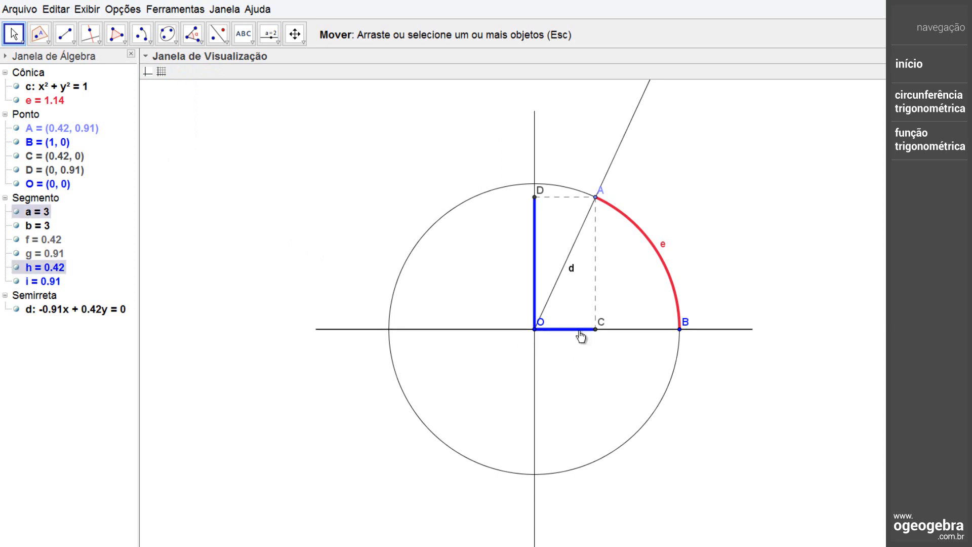
left_click(55, 268)
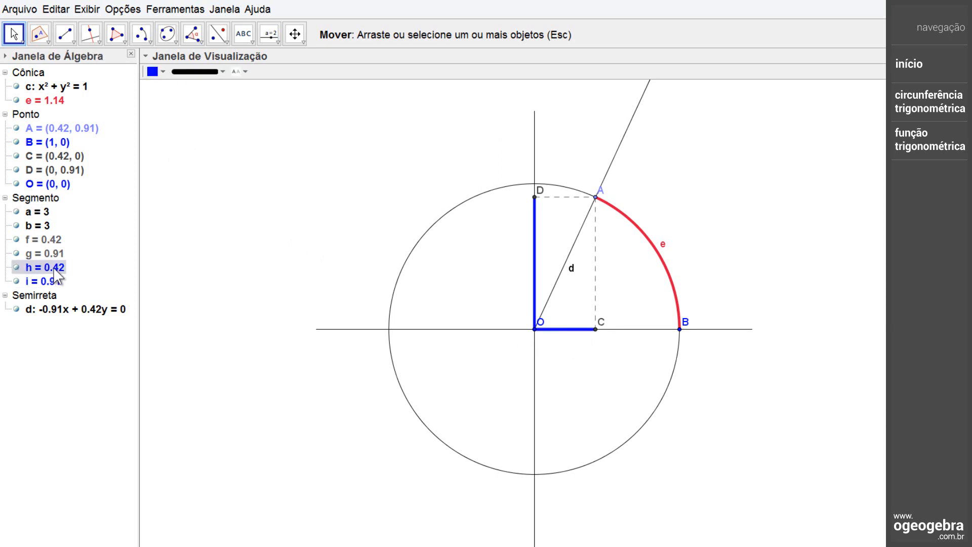
left_click(160, 72)
left_click(189, 97)
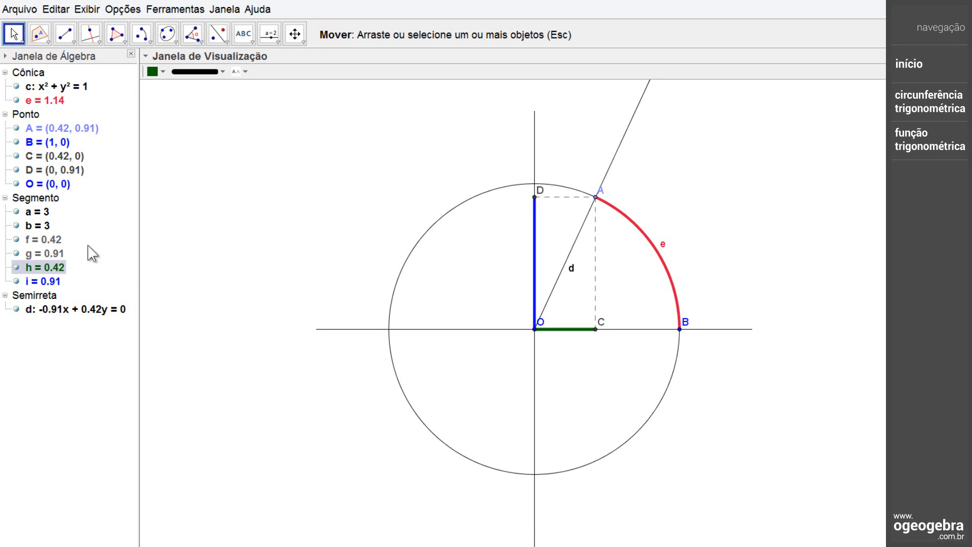
Step: Hide the labels of points C, D and O and of the ray through A
left_click(54, 161)
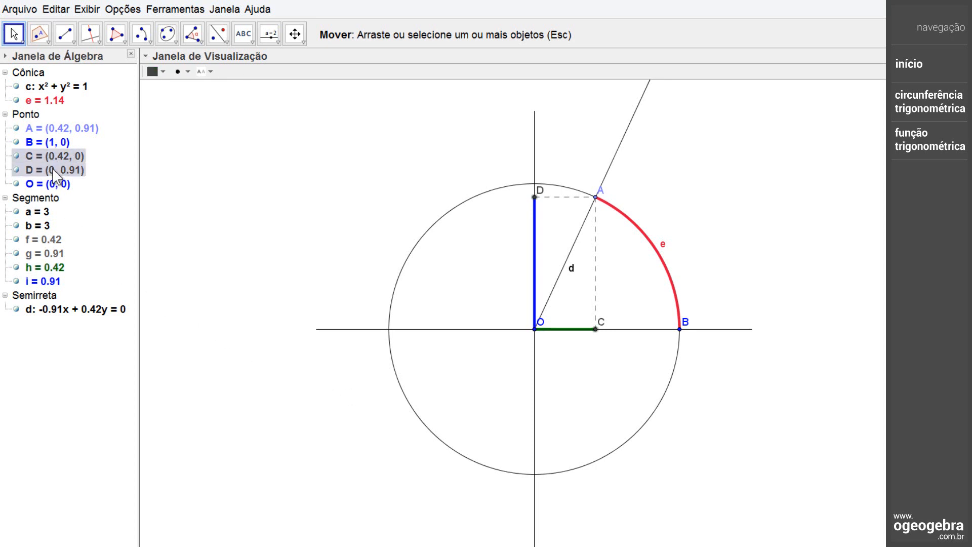
right_click(54, 174)
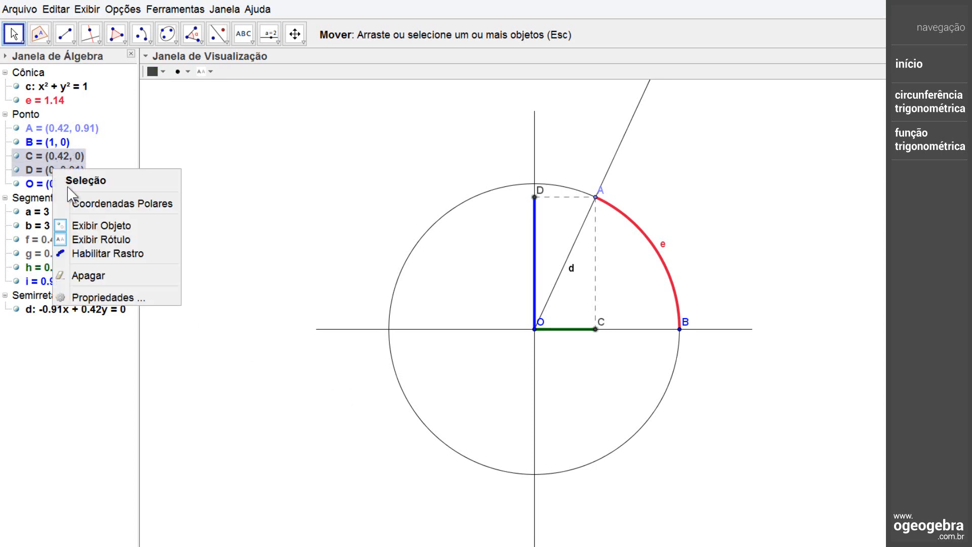
left_click(104, 239)
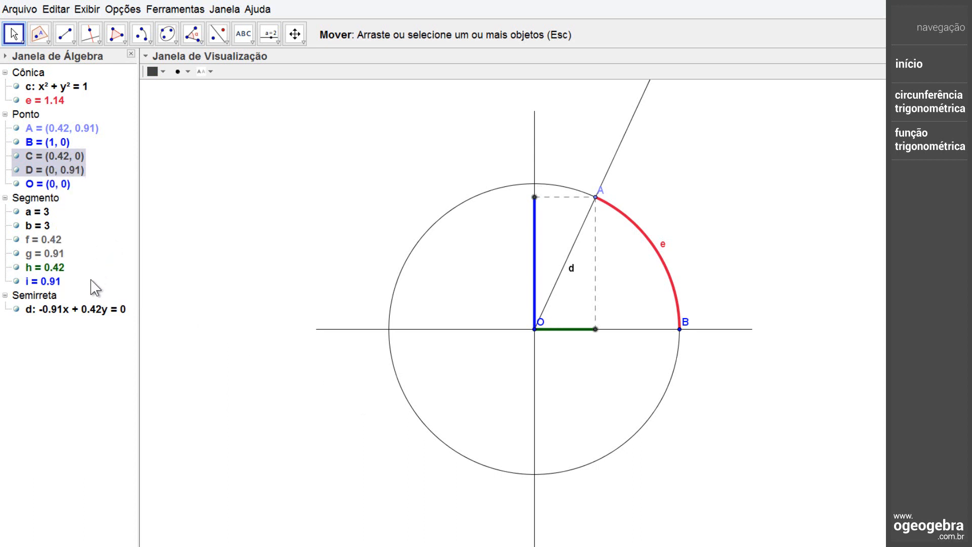
right_click(90, 311)
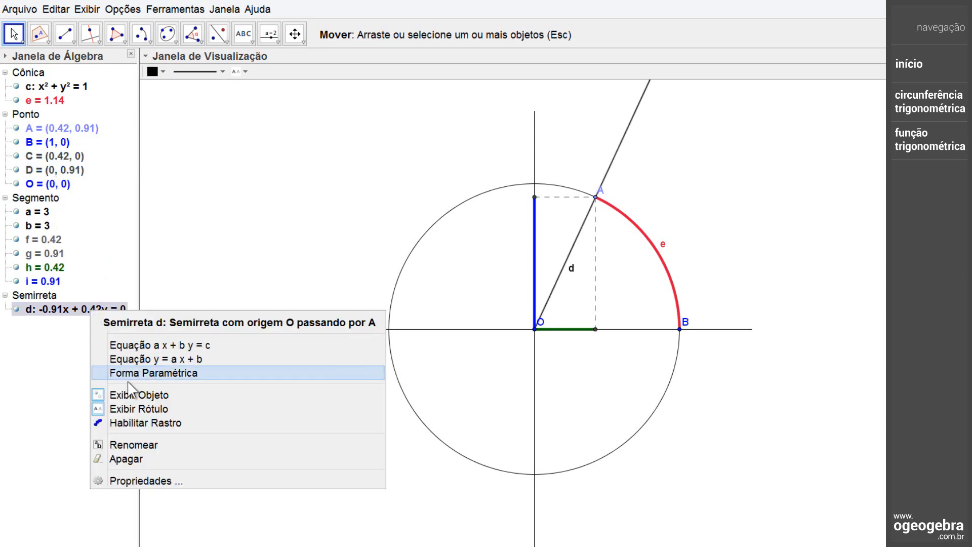
left_click(144, 409)
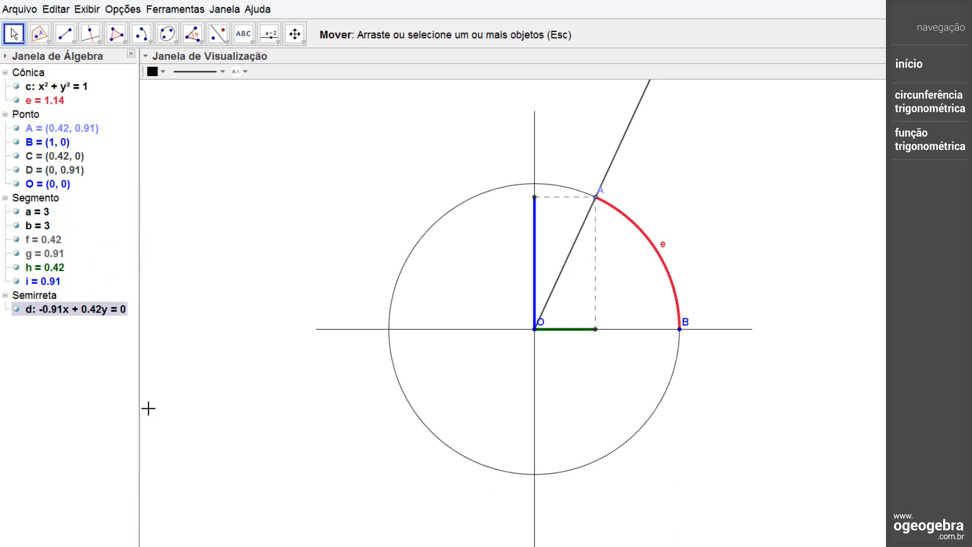
right_click(45, 185)
left_click(98, 253)
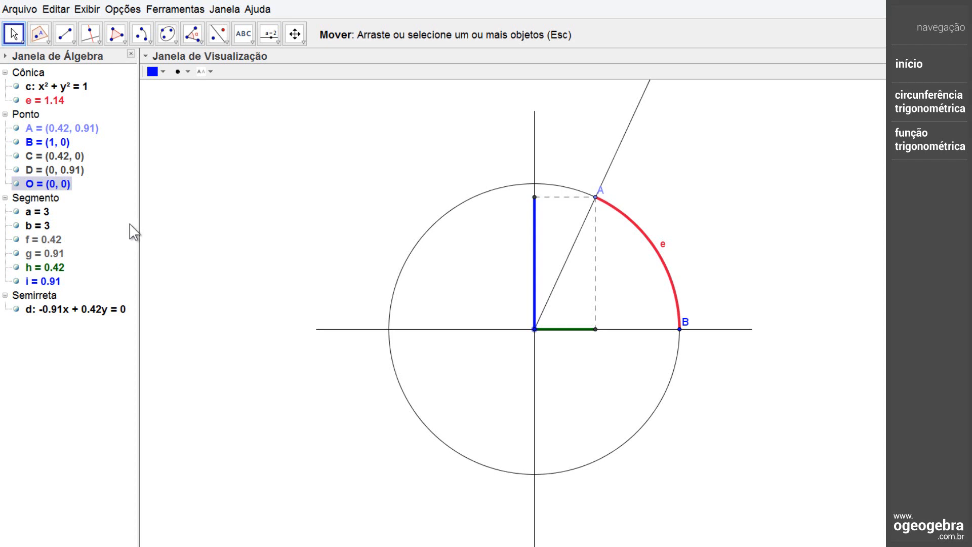
Step: Mark the angle from B to A with vertex O using the Angle tool and hide its label
left_click(199, 41)
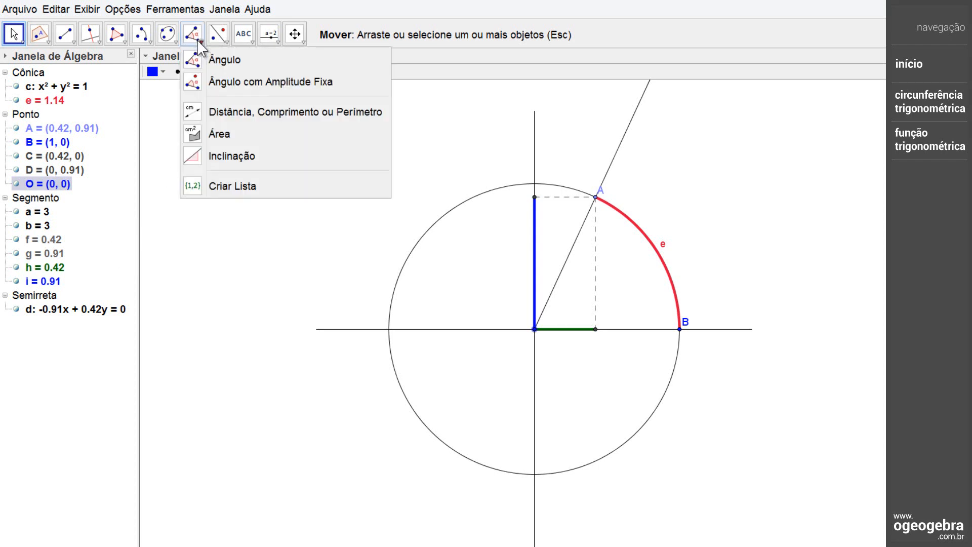
left_click(202, 61)
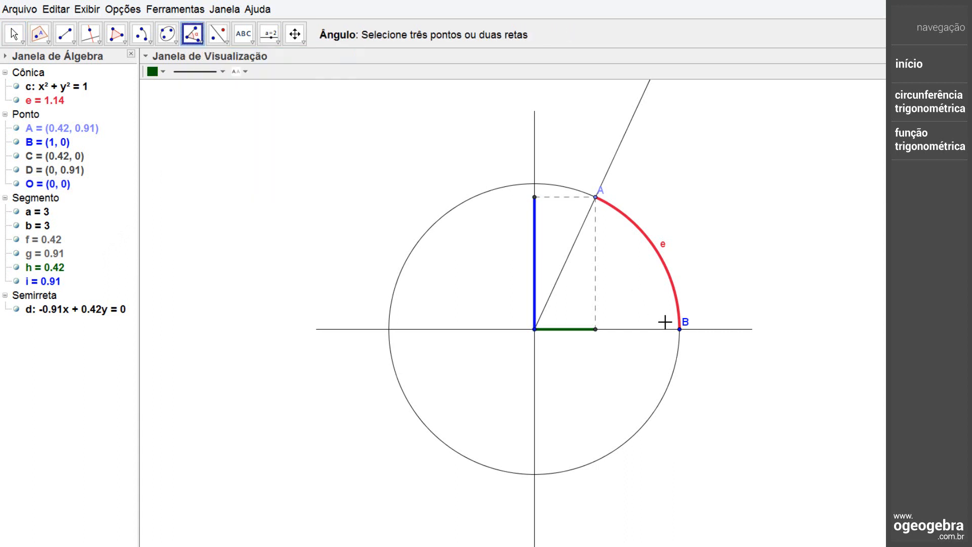
left_click(679, 329)
left_click(535, 329)
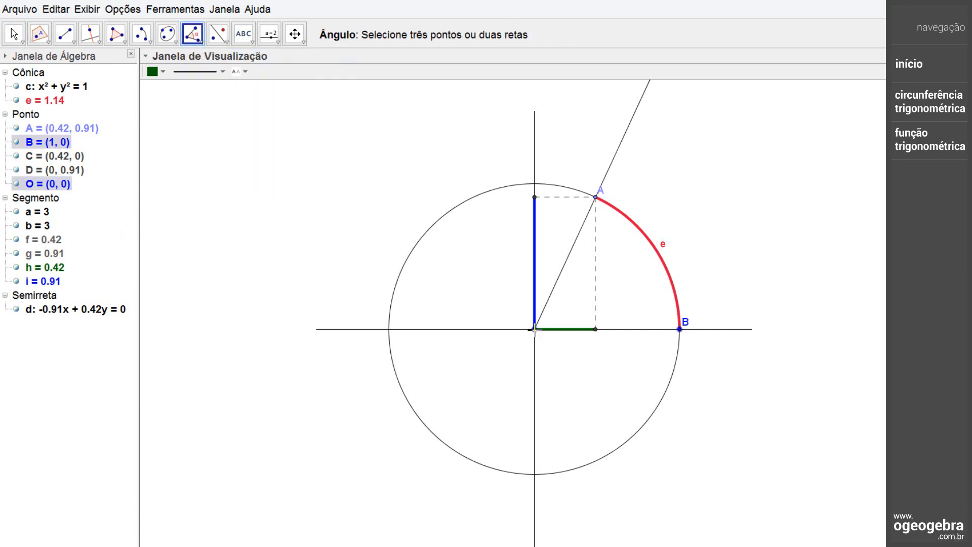
left_click(595, 197)
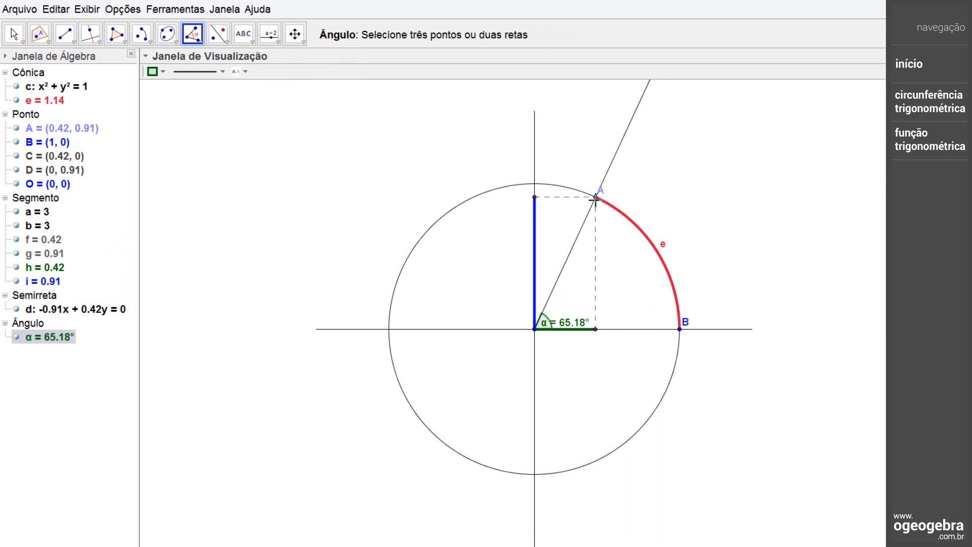
key("Escape")
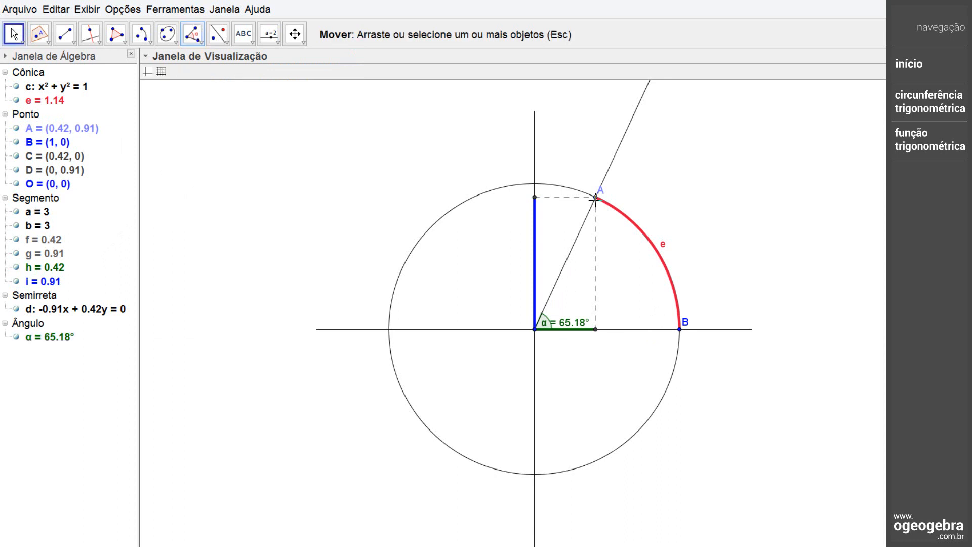
right_click(548, 324)
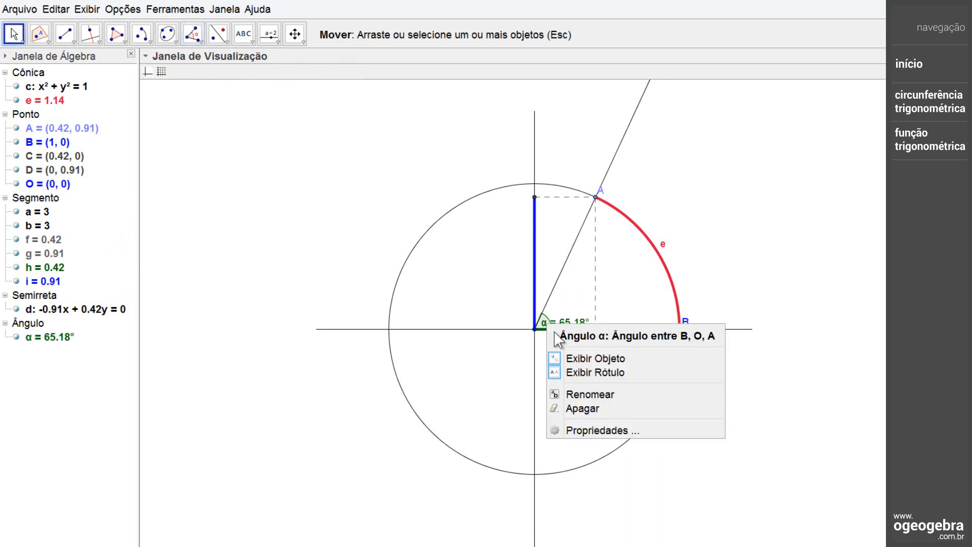
left_click(585, 370)
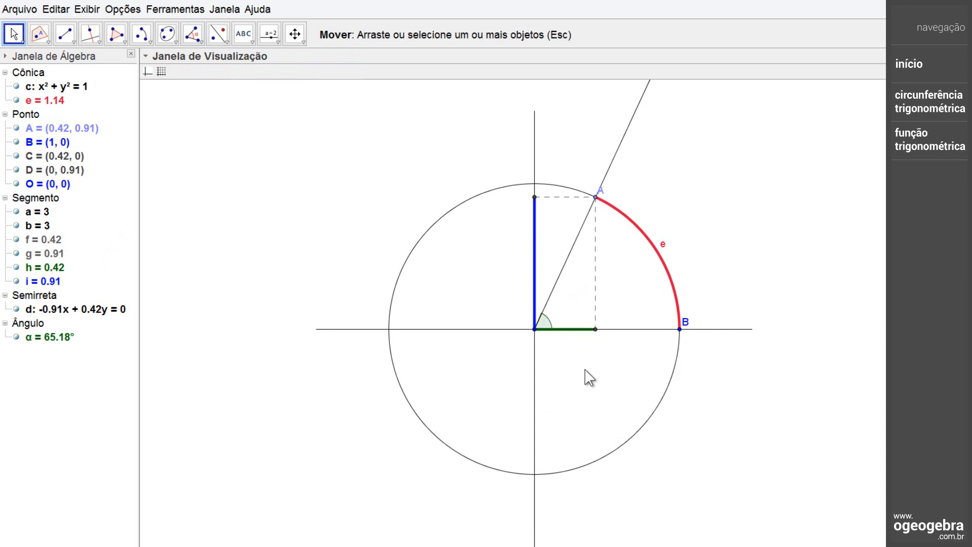
Step: Move point A along the circle to about (0.79, 0.62) and hide the labels of points A and B
left_click_drag(596, 198, 577, 302)
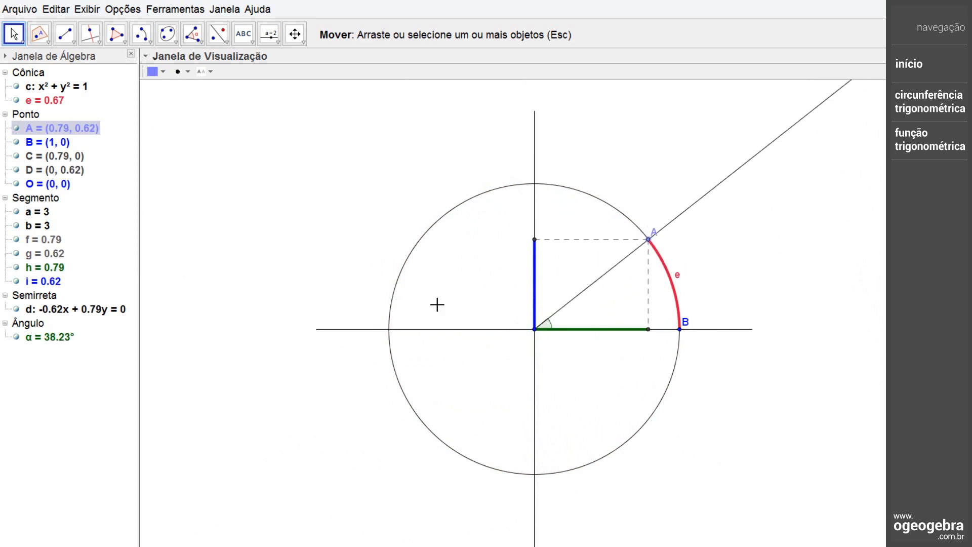
left_click(54, 126)
right_click(56, 143)
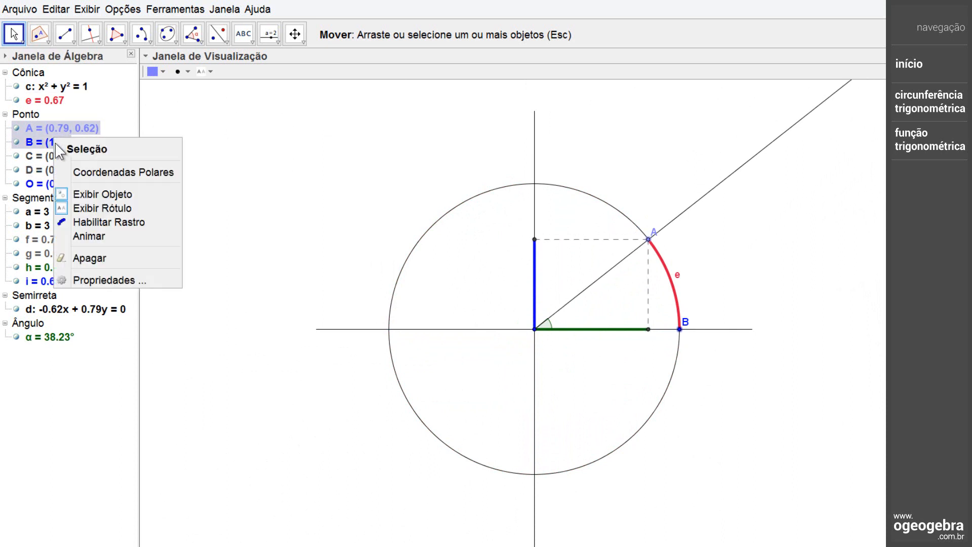
left_click(112, 209)
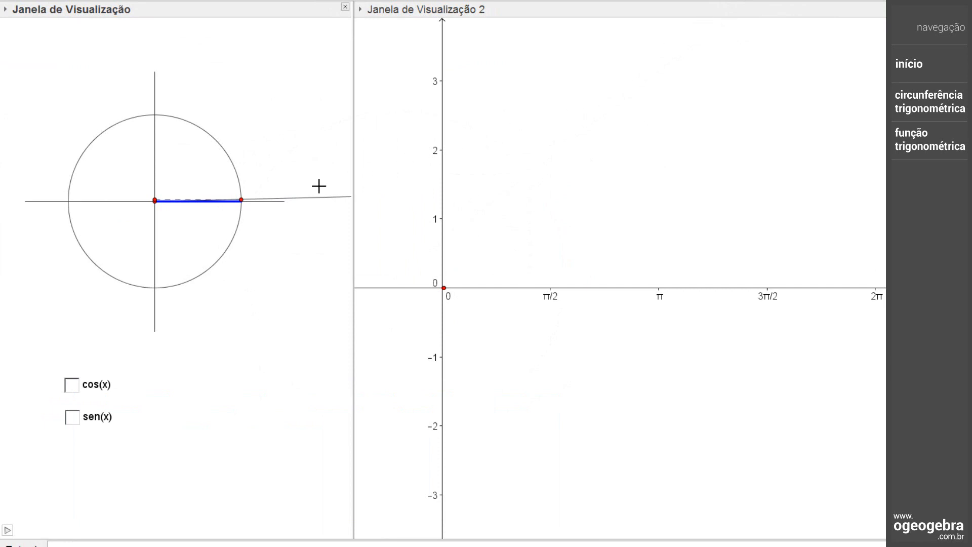
Step: Preview the finished construction by animating point A, toggling the cos(x) graph on and off, and showing the sen(x) graph
right_click(241, 201)
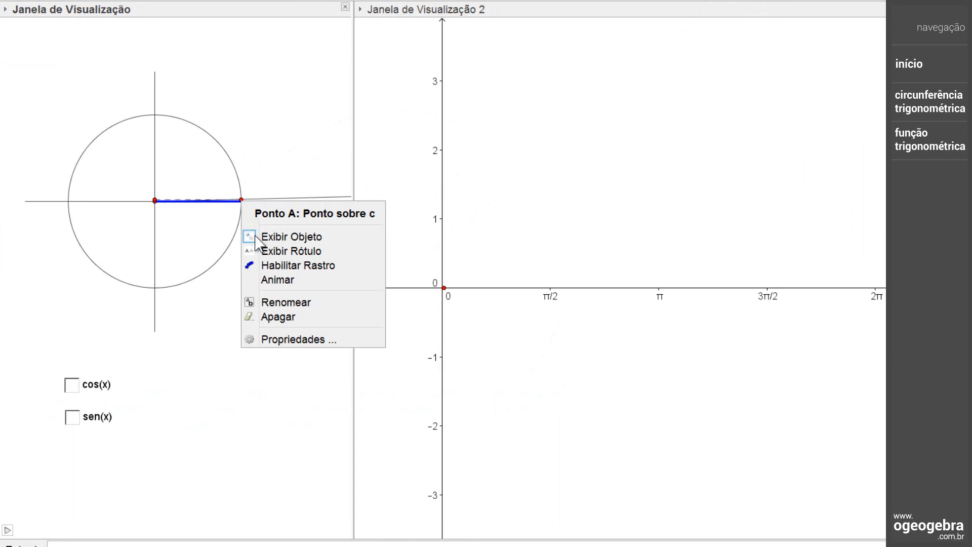
left_click(276, 281)
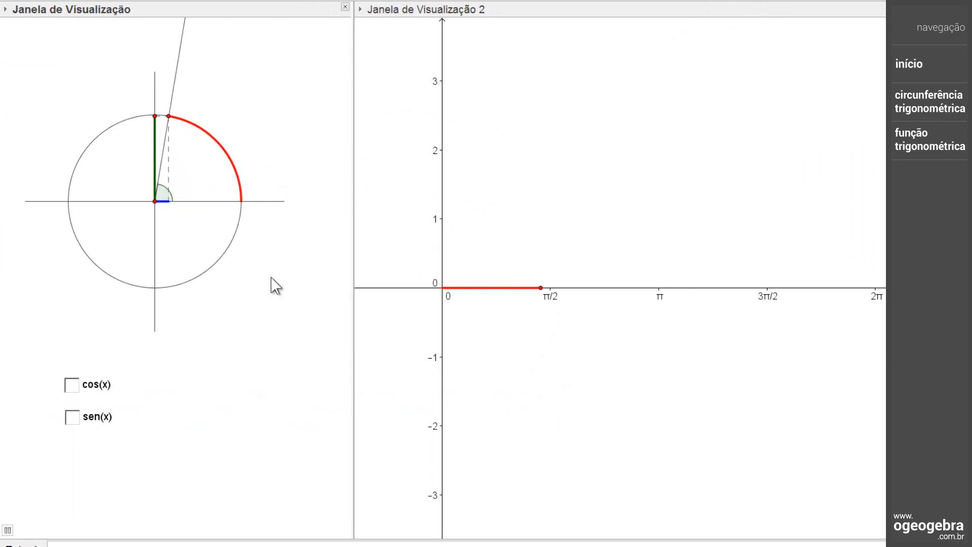
left_click(74, 386)
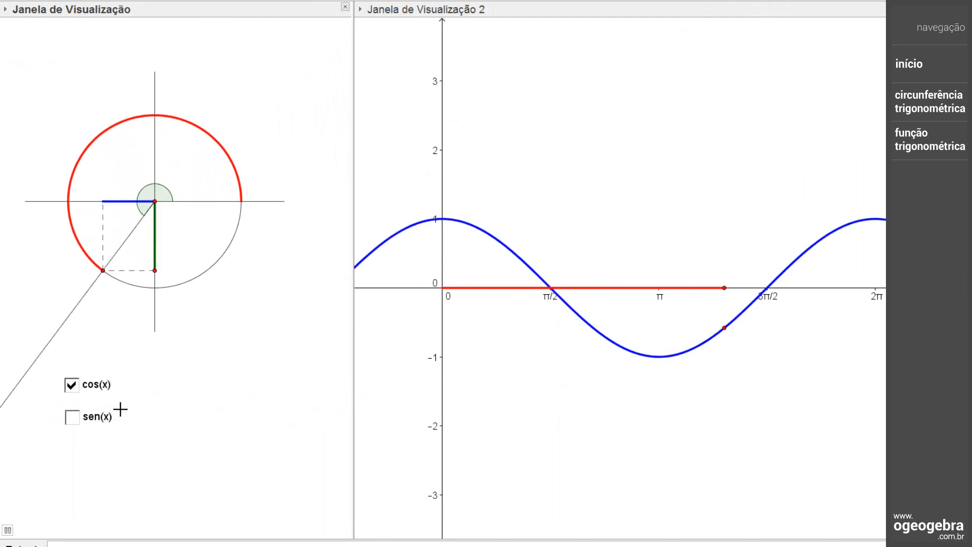
left_click(74, 385)
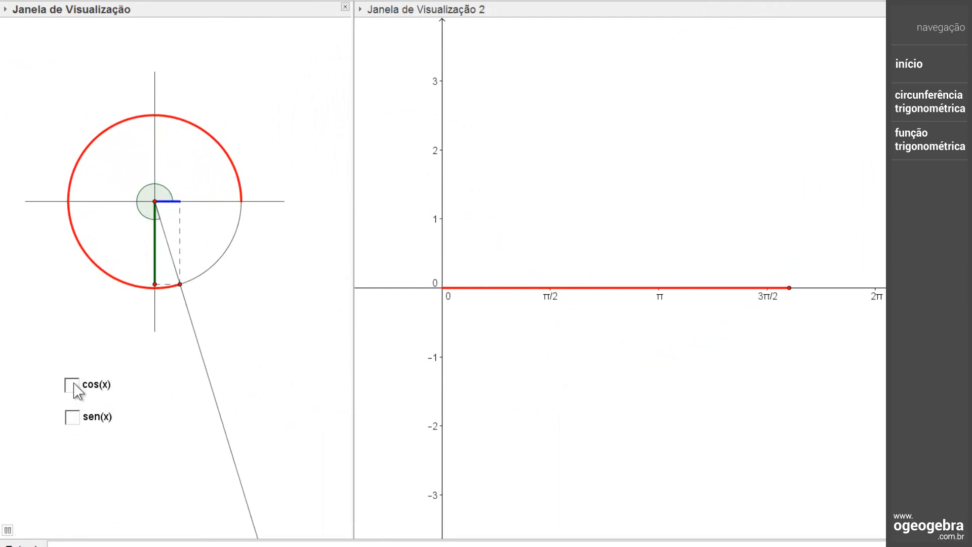
left_click(73, 419)
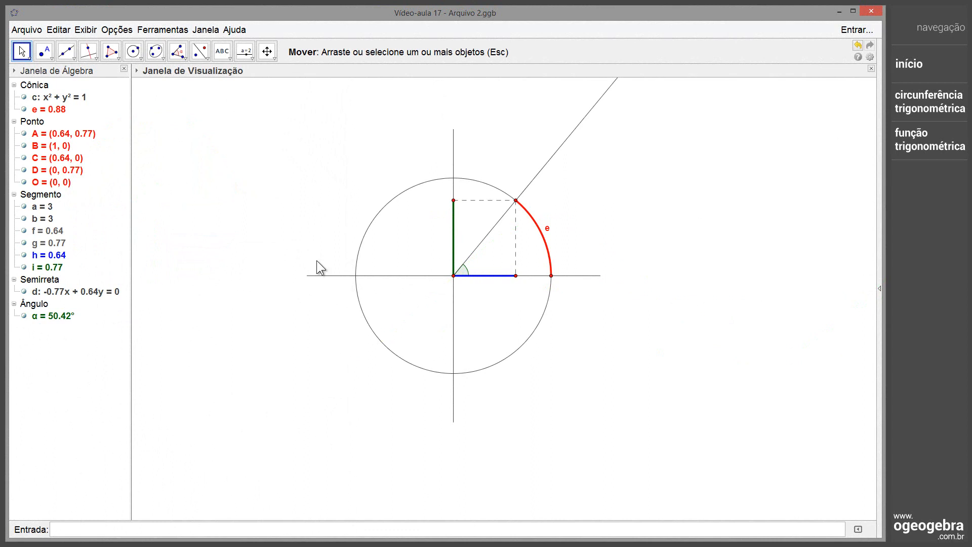
Step: Show Janela de Visualização 2 beside the reduced unit circle, narrow the first view and align the second view's x-axis with the circle's horizontal line
left_click(267, 51)
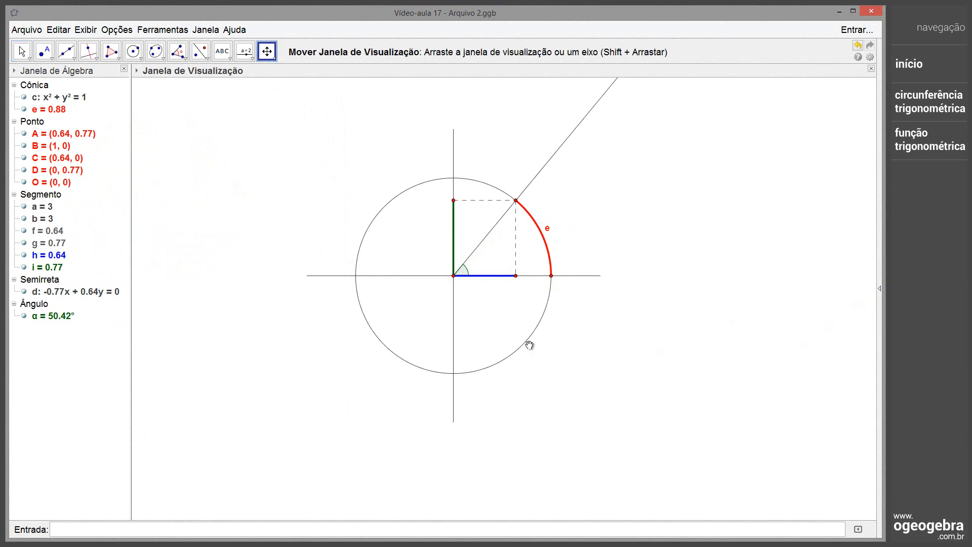
scroll(513, 333, "down", 2)
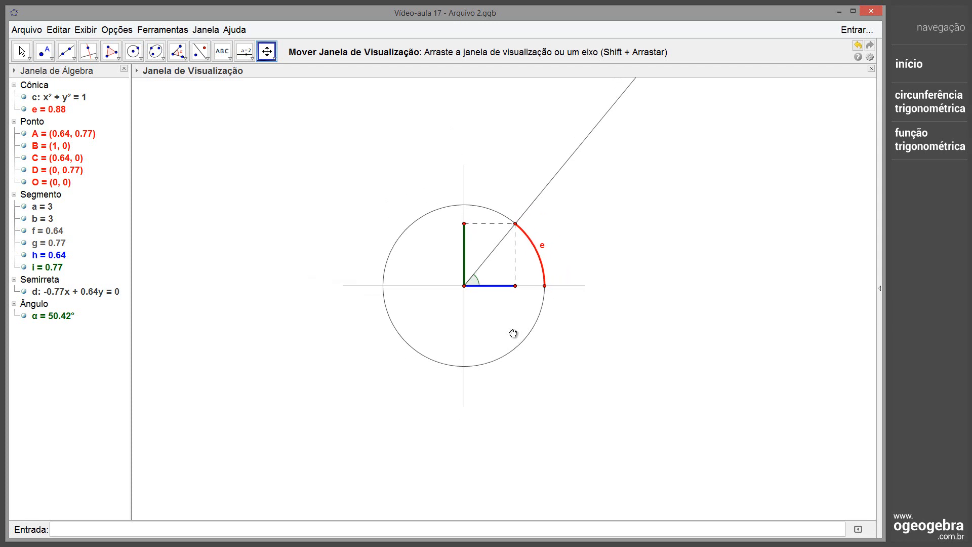
scroll(513, 333, "down", 1)
left_click_drag(551, 331, 297, 306)
scroll(331, 309, "down", 1)
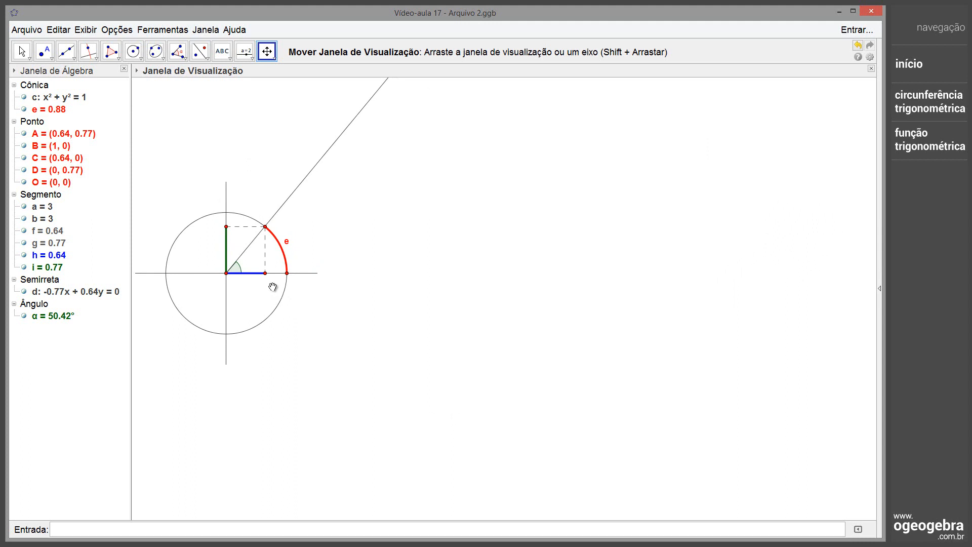
left_click(86, 30)
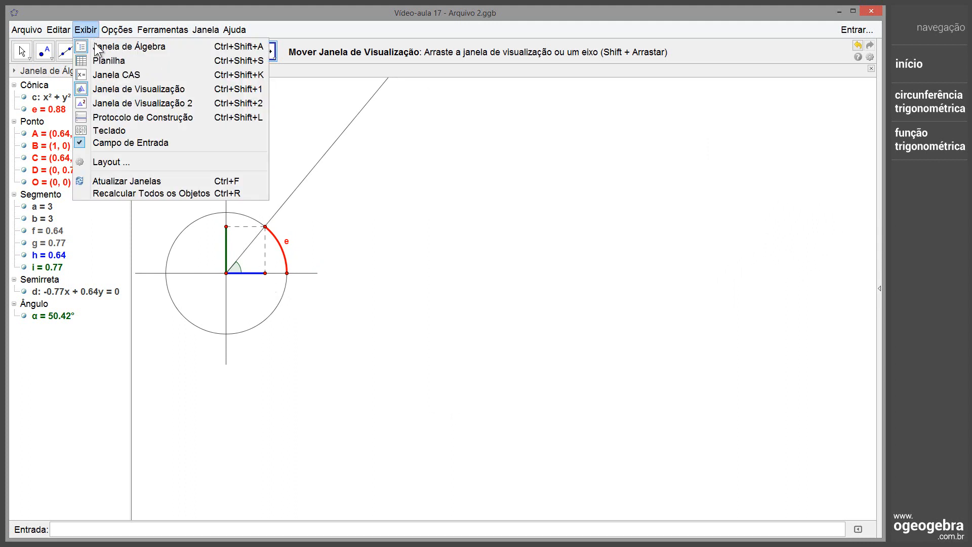
left_click(142, 104)
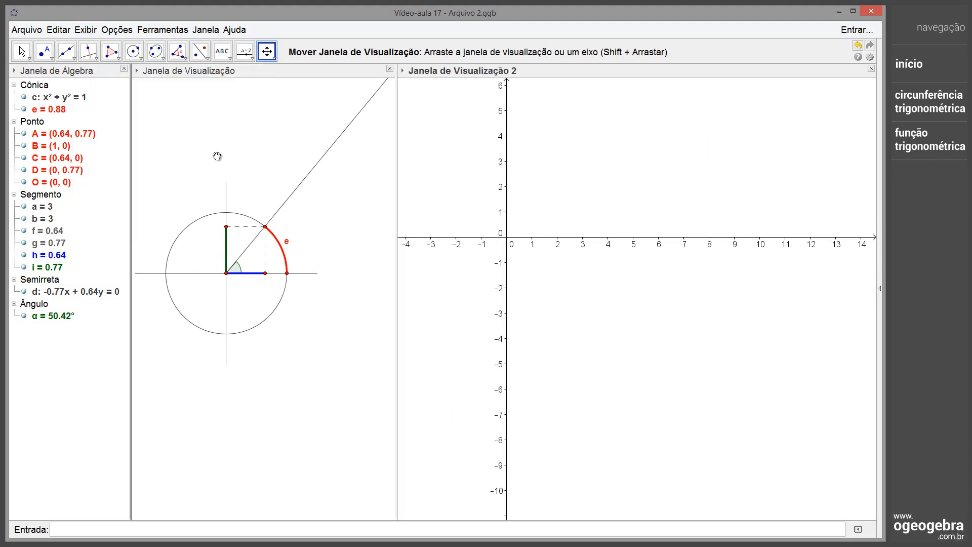
left_click_drag(396, 196, 331, 219)
left_click_drag(506, 201, 506, 200)
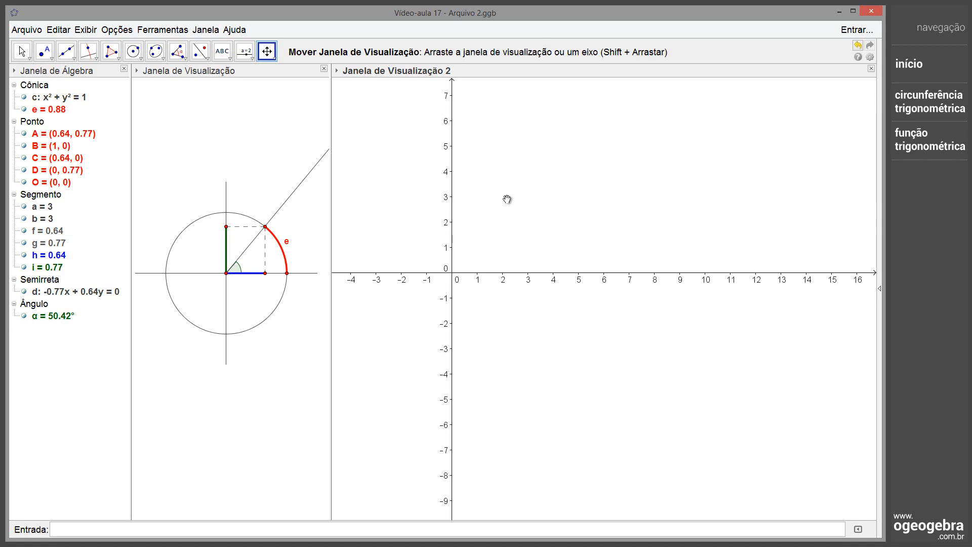
Step: Fix the x-axis graduation distance of the second graphics view at π/2
right_click(479, 276)
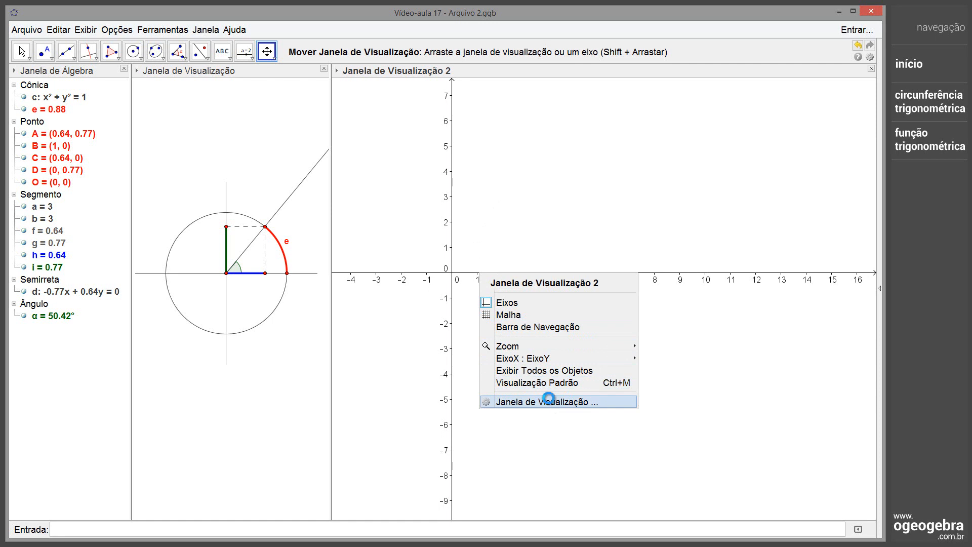
left_click(548, 398)
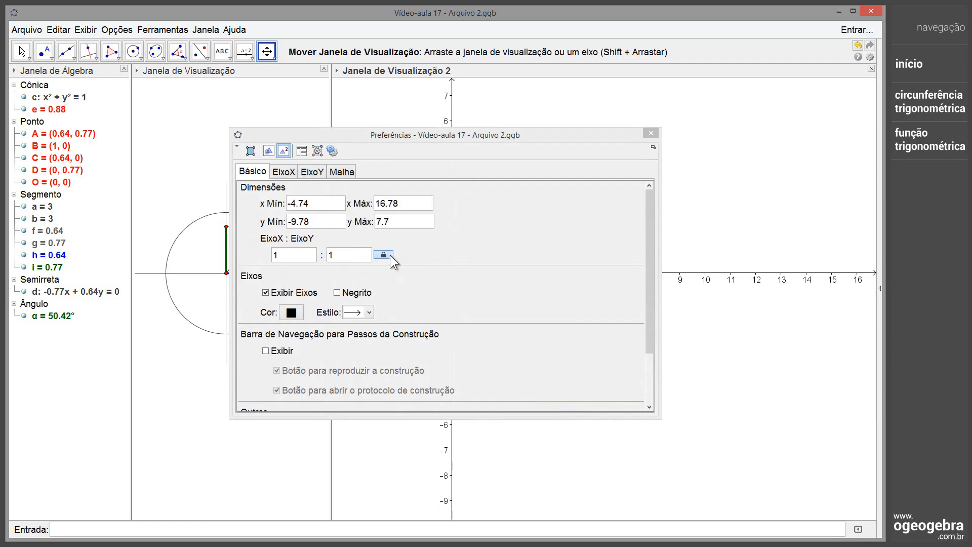
left_click(292, 173)
left_click(264, 258)
left_click(380, 257)
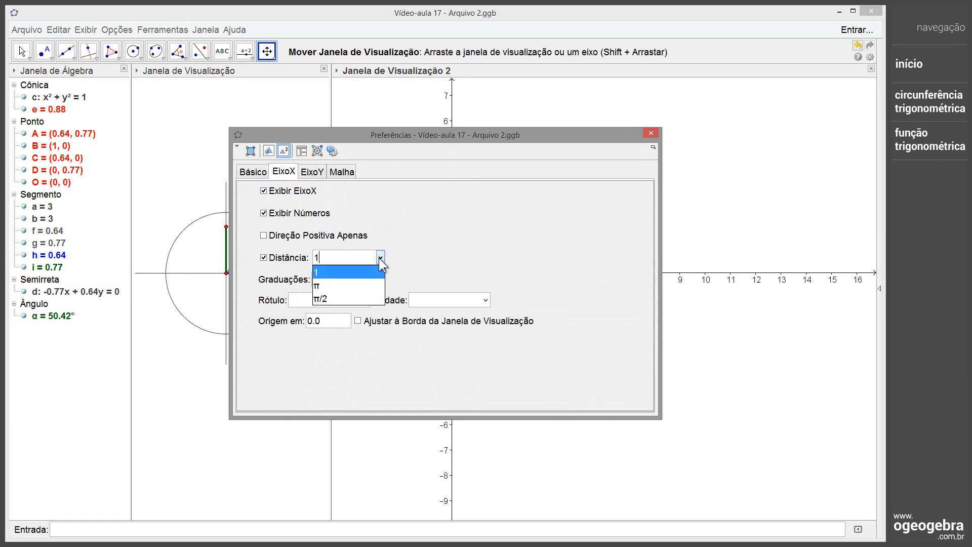
left_click(346, 303)
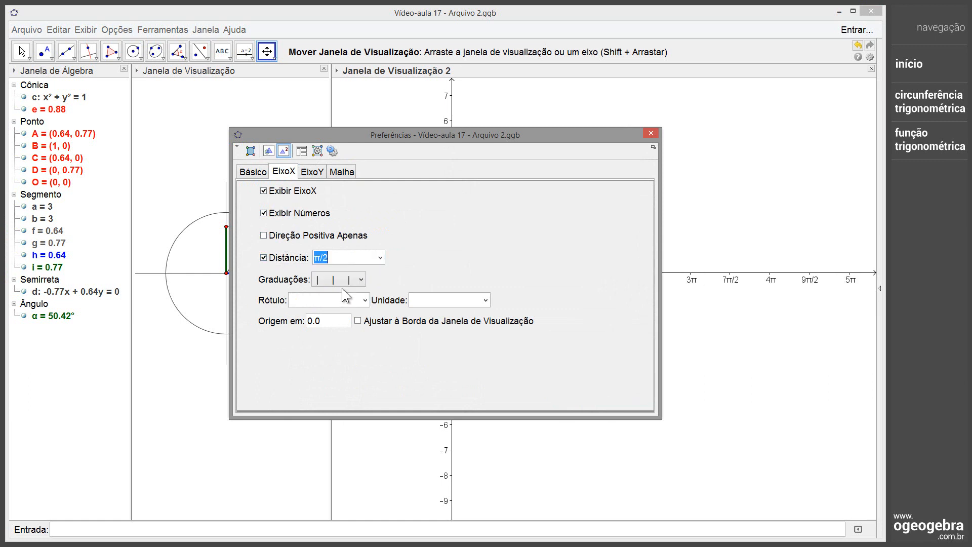
Step: Fix the y-axis graduation distance of the second graphics view at 1 and close the preferences
left_click(311, 172)
left_click(264, 258)
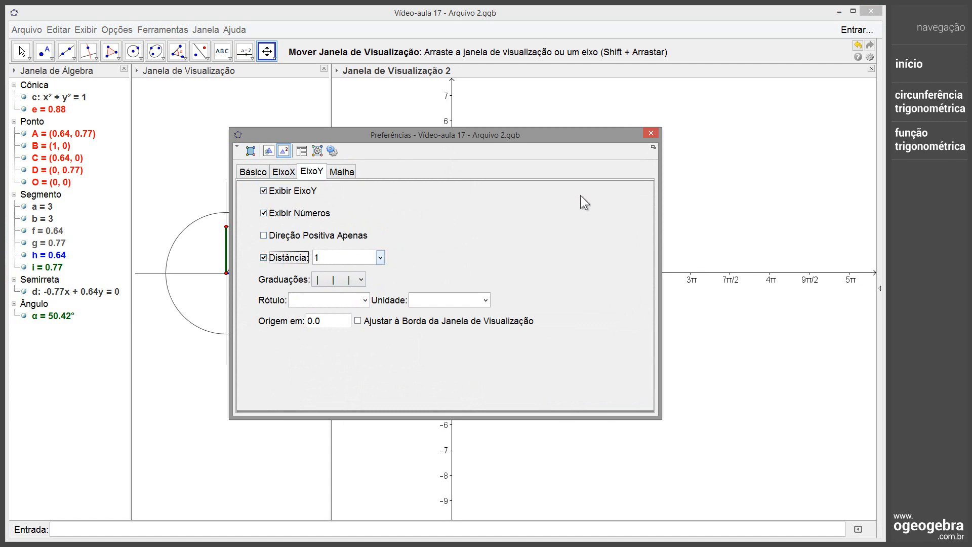
left_click(652, 133)
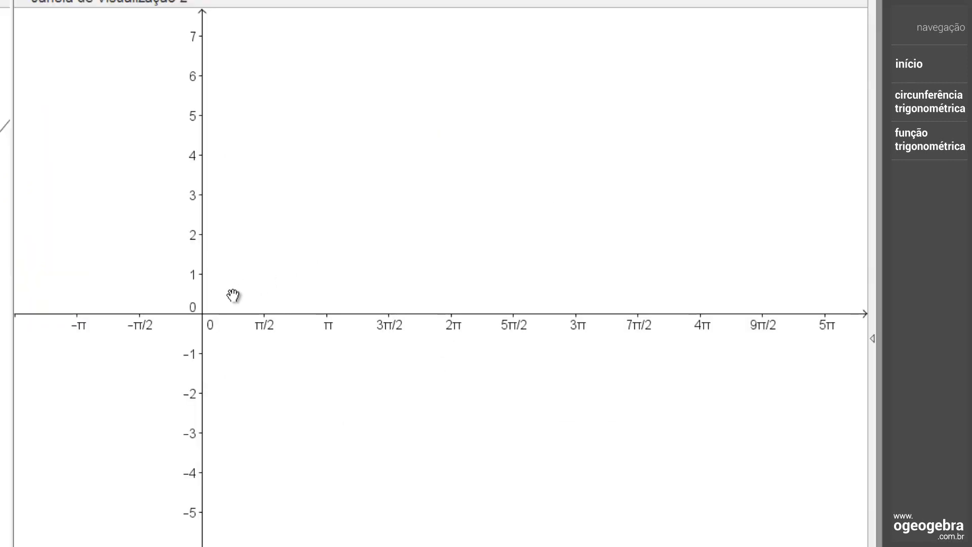
Step: Examine the axis graduations of the second graphics view at several zoom levels
scroll(232, 295, "up", 8)
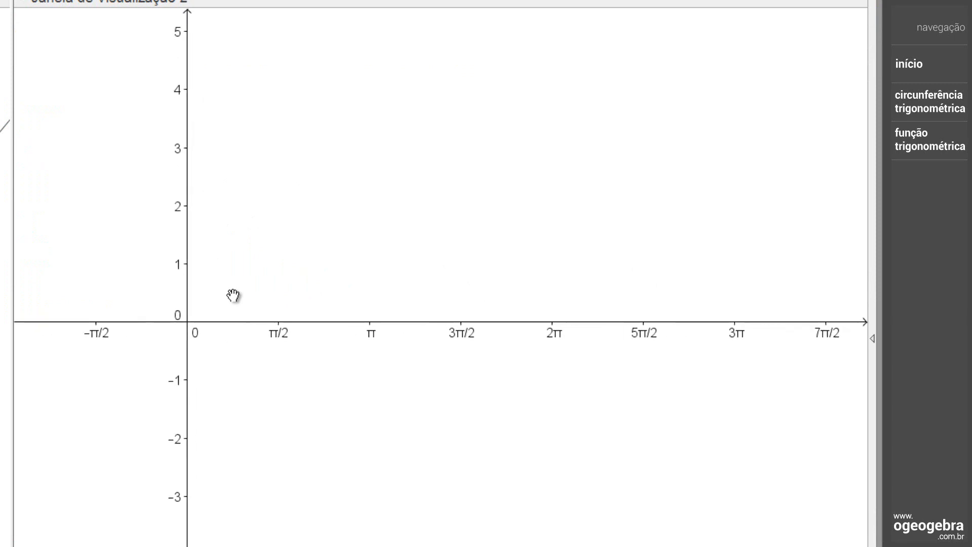
scroll(233, 295, "down", 5)
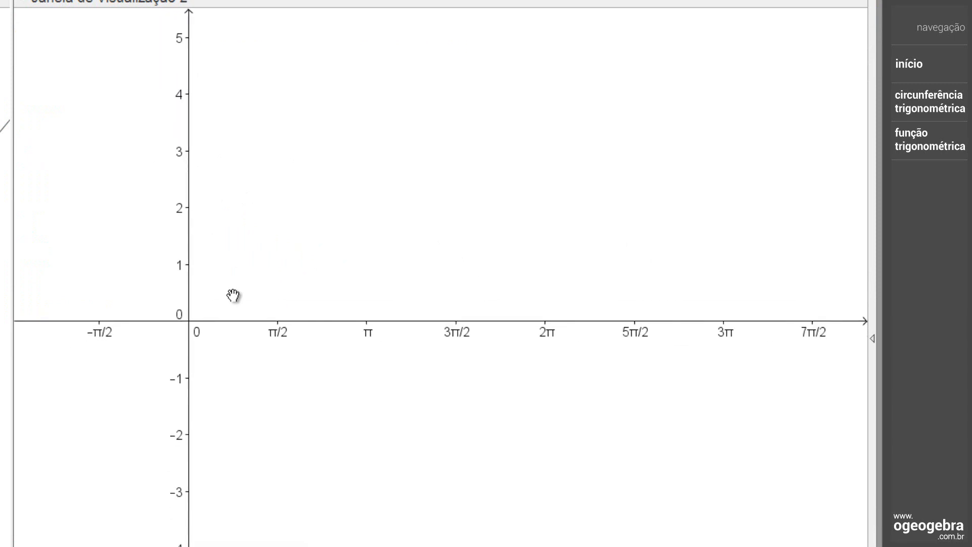
scroll(233, 295, "down", 4)
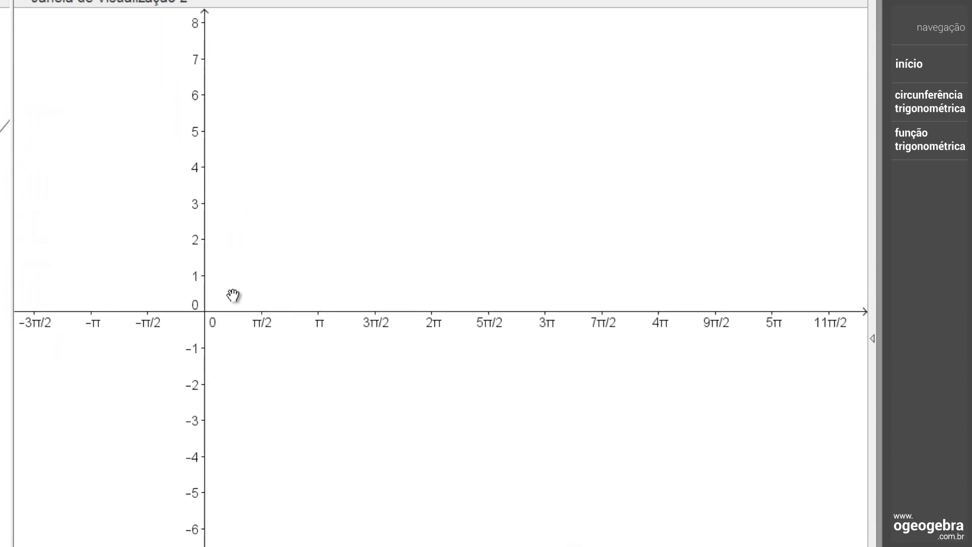
scroll(233, 295, "up", 8)
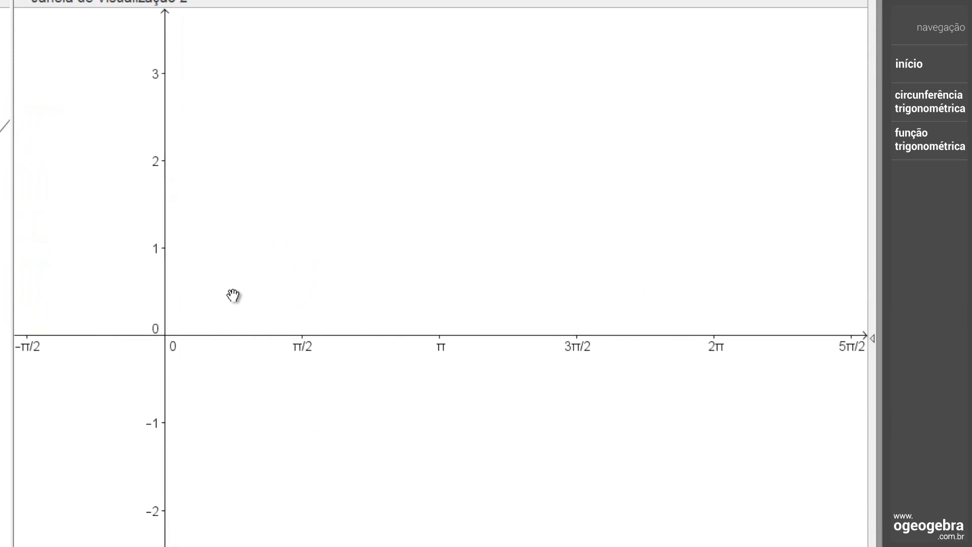
scroll(233, 295, "up", 3)
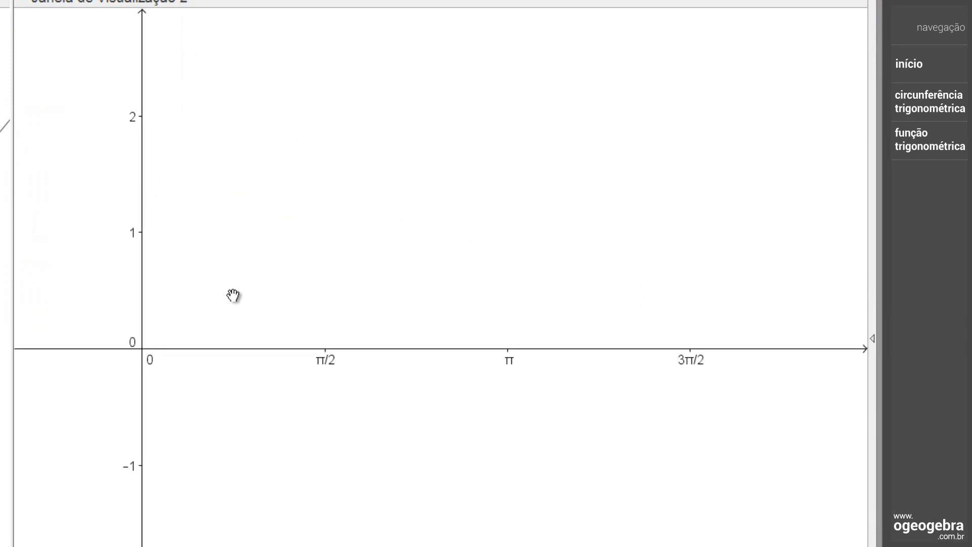
scroll(233, 295, "down", 8)
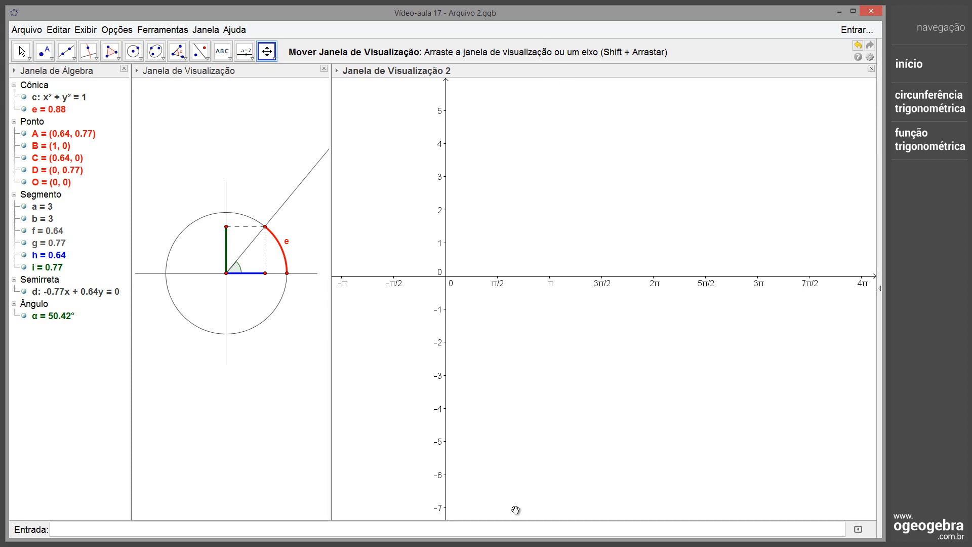
Step: Create point E = (e,0) on the x-axis of the second graphics view
left_click(538, 532)
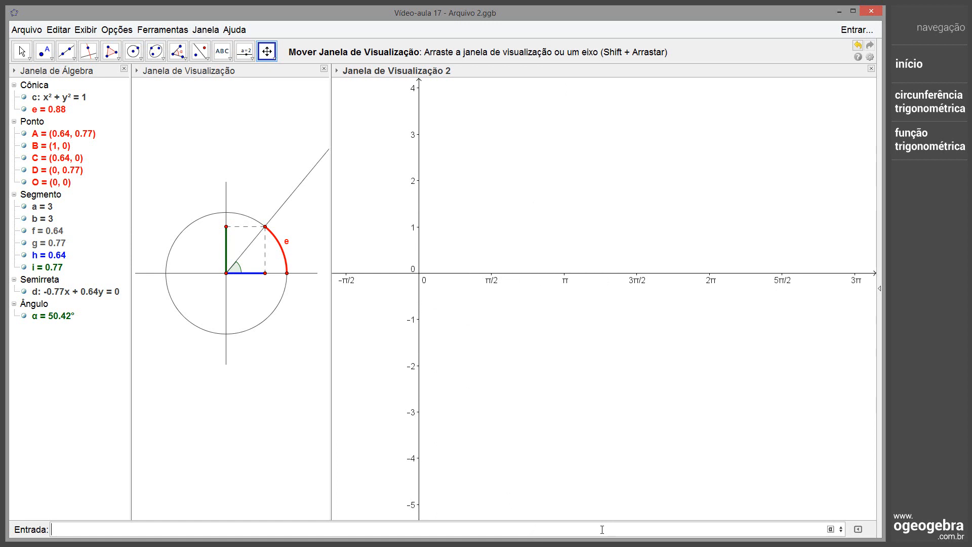
type("E=")
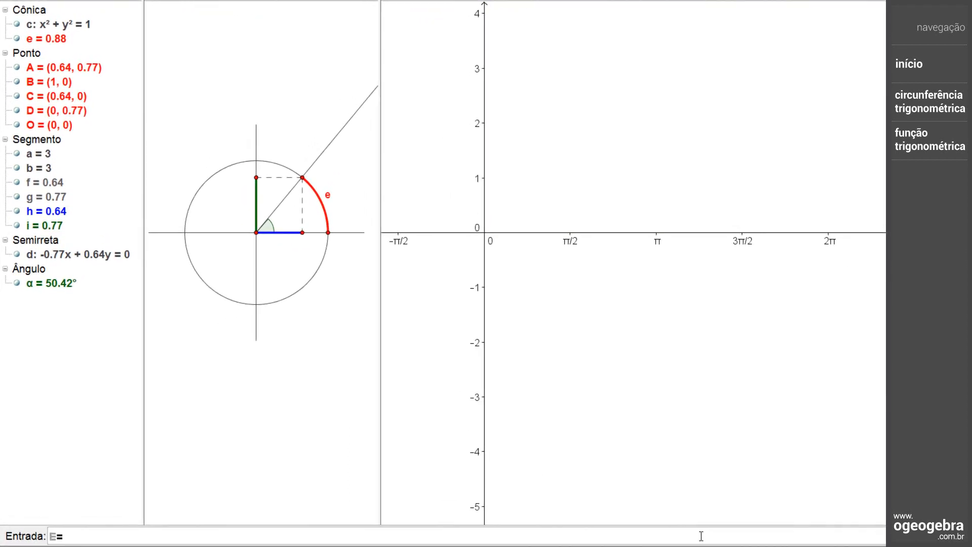
type("(e,0")
key("Return")
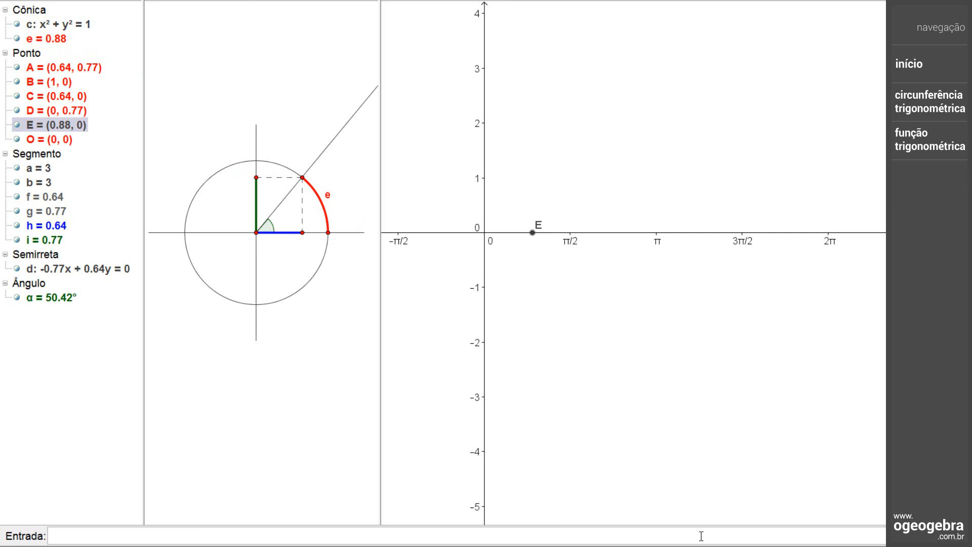
Step: Create a segment from (0,0) to point E with the Segmento command
type("Segmento[(0,0)")
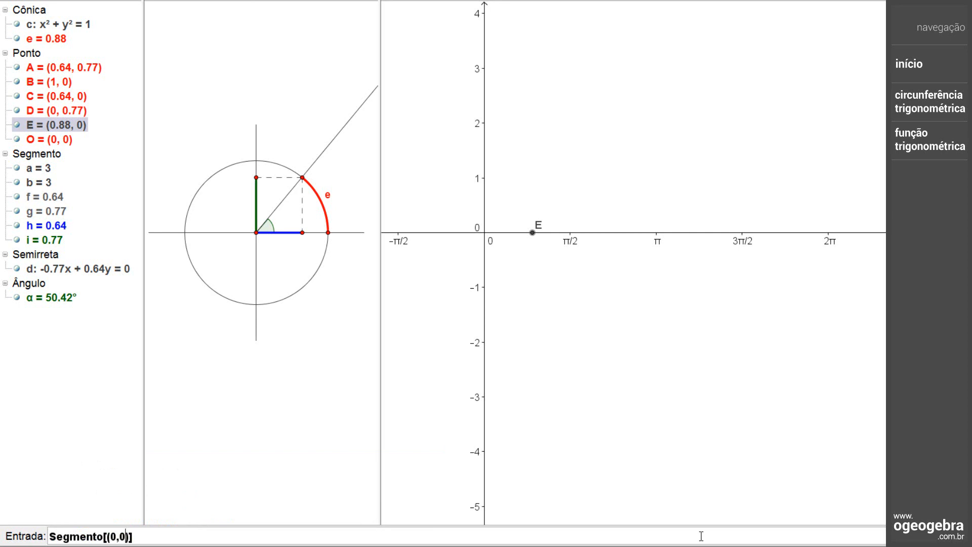
type(",E")
key("Return")
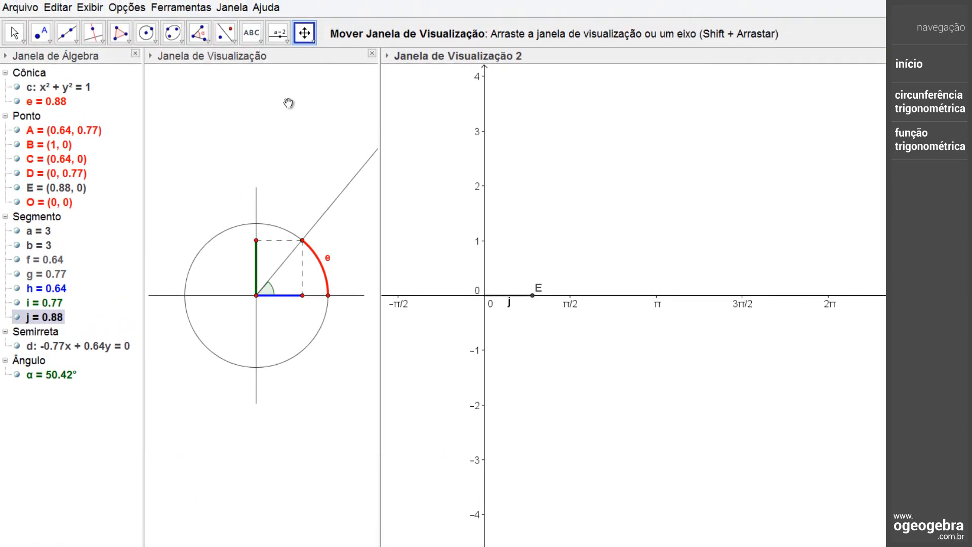
Step: Copy the visual style of arc e to the segment between the origin and point E
left_click(312, 41)
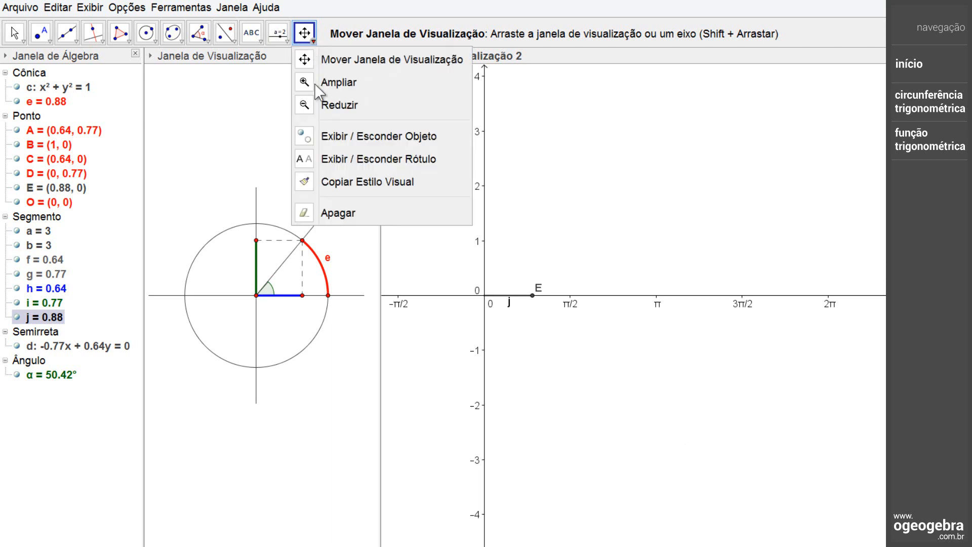
left_click(370, 181)
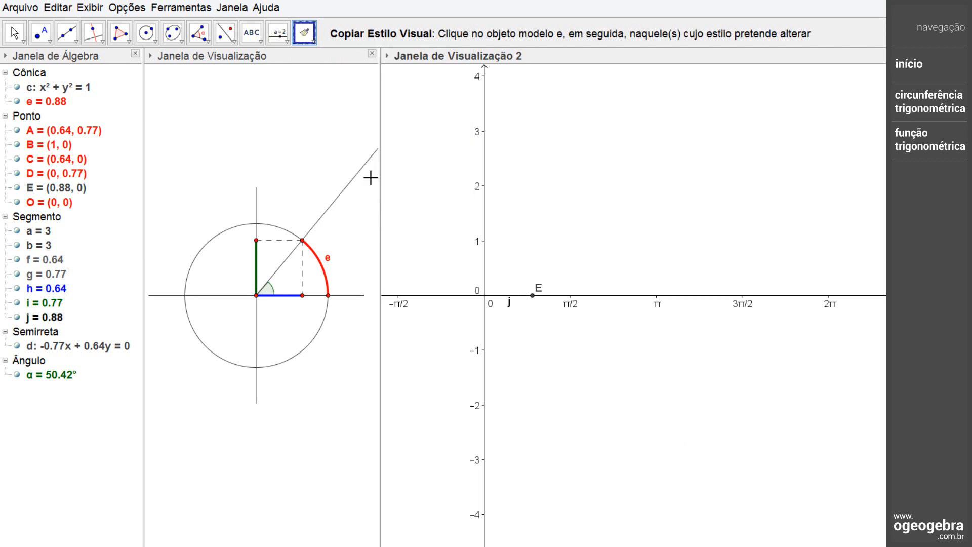
left_click(51, 102)
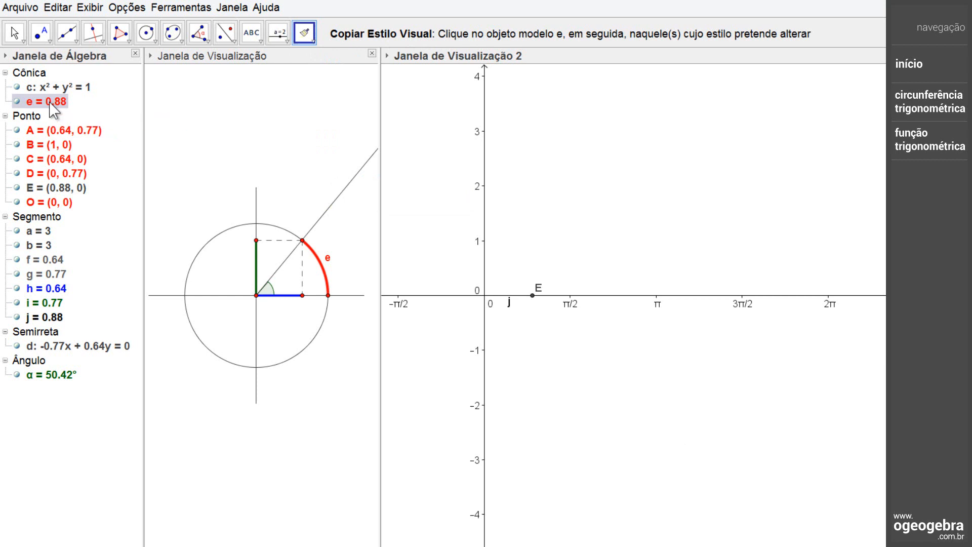
left_click(509, 297)
left_click(509, 296)
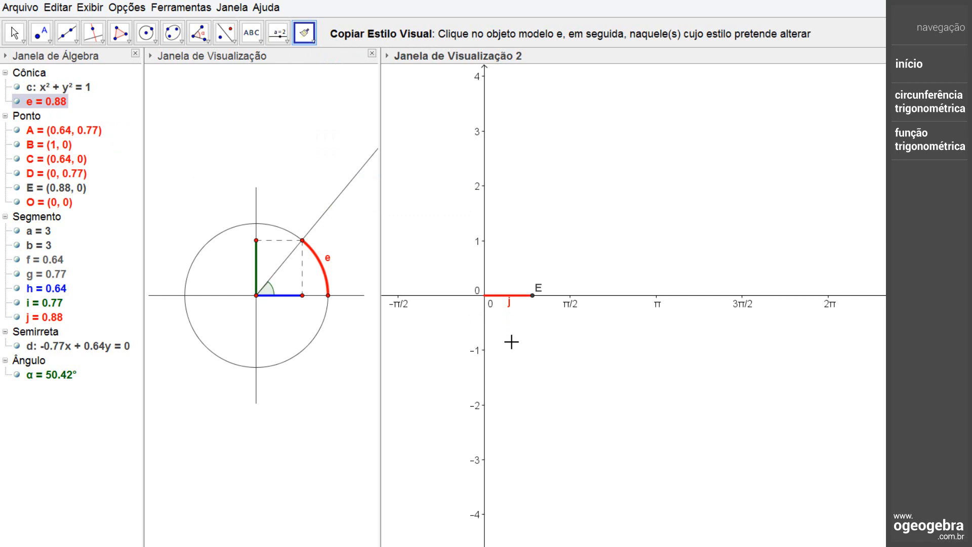
Step: Hide the label of the segment ending at E and move point A around the circle to compare the segment with arc e
key("Escape")
right_click(522, 301)
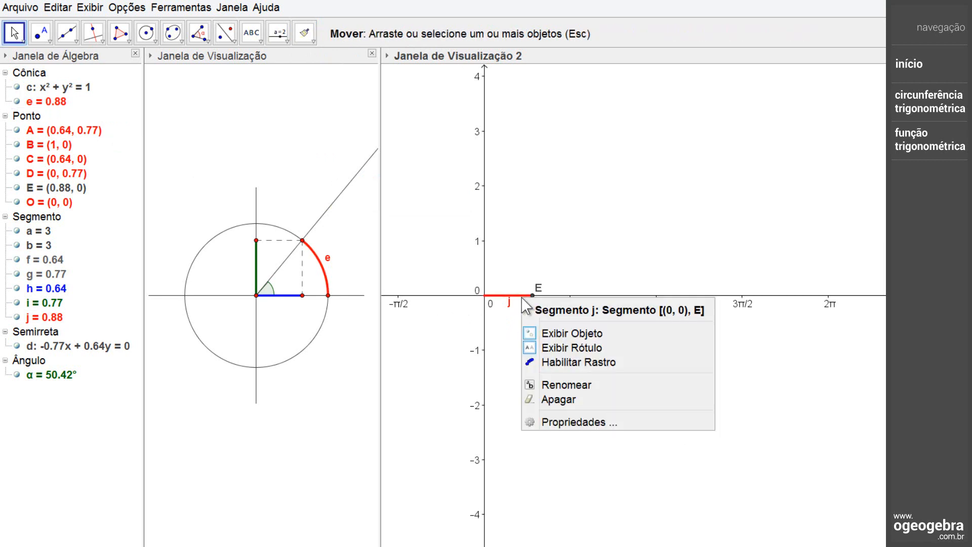
left_click(556, 348)
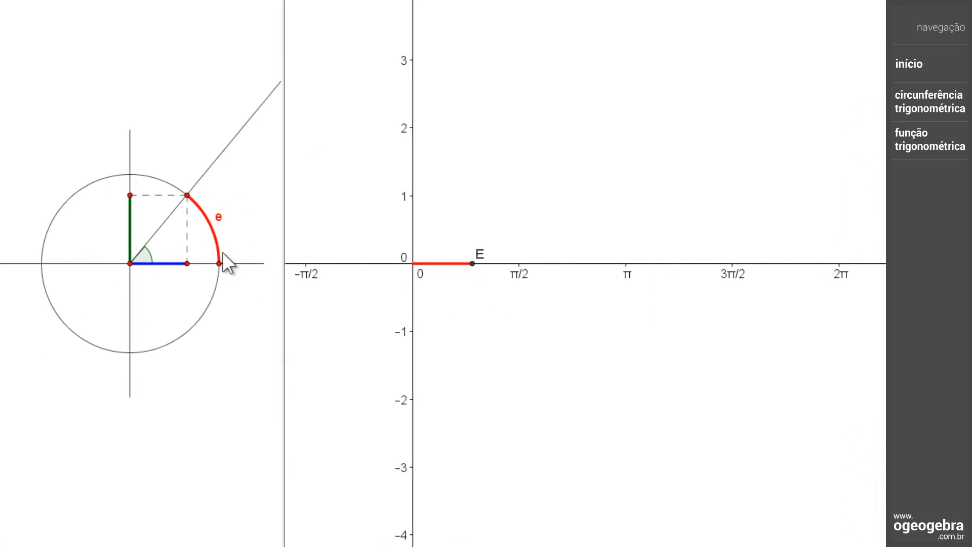
left_click_drag(190, 208, 132, 191)
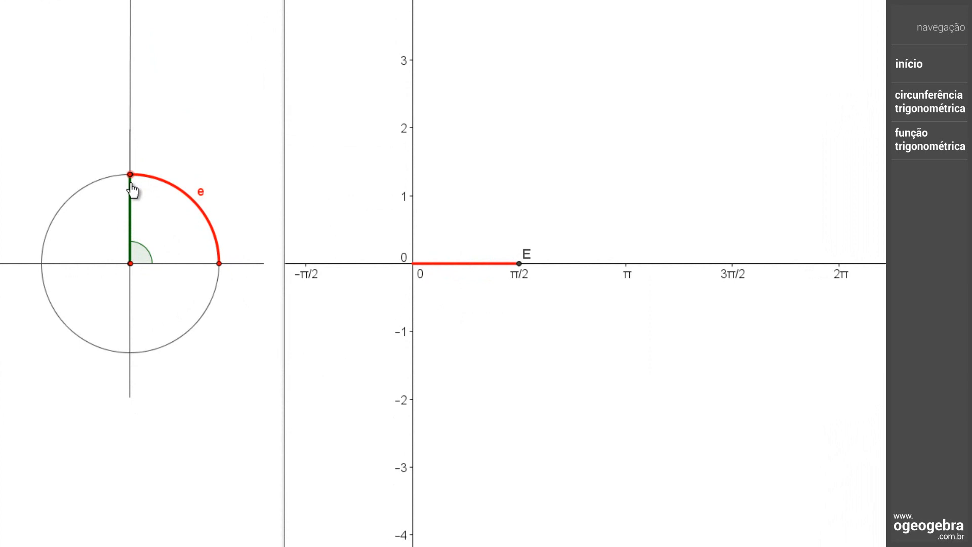
left_click_drag(131, 191, 238, 276)
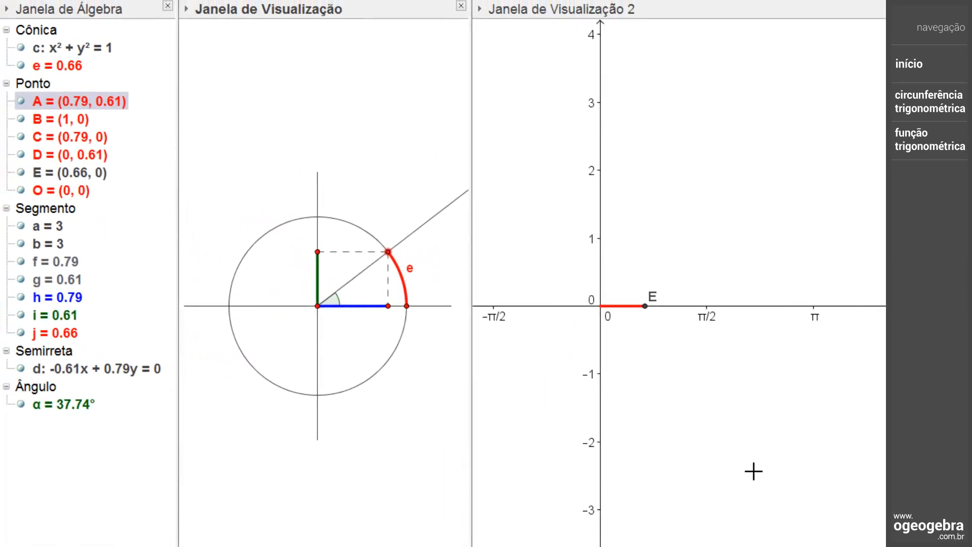
Step: Show the labels of points A, B, C, D and O together and clear the selection
left_click(59, 101)
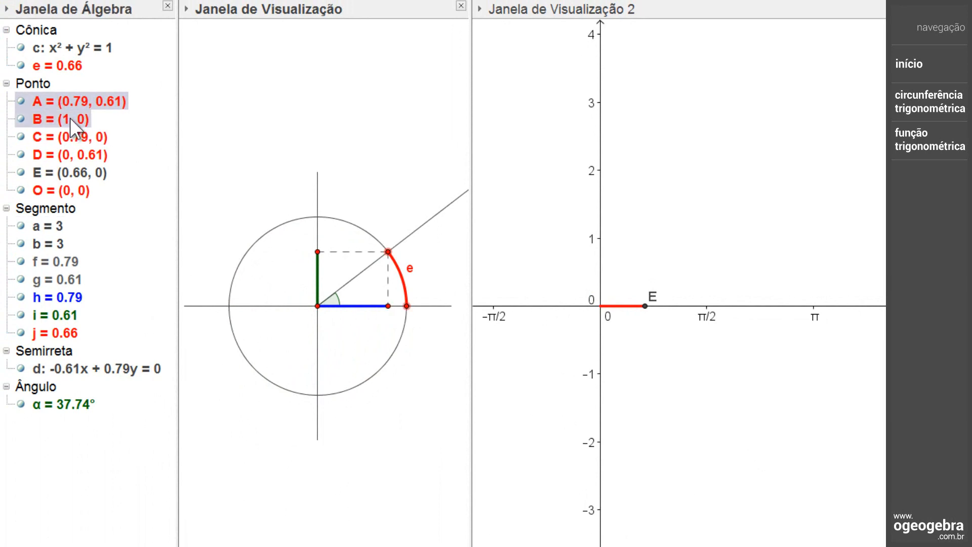
left_click(72, 134, "ctrl")
left_click(75, 157, "ctrl")
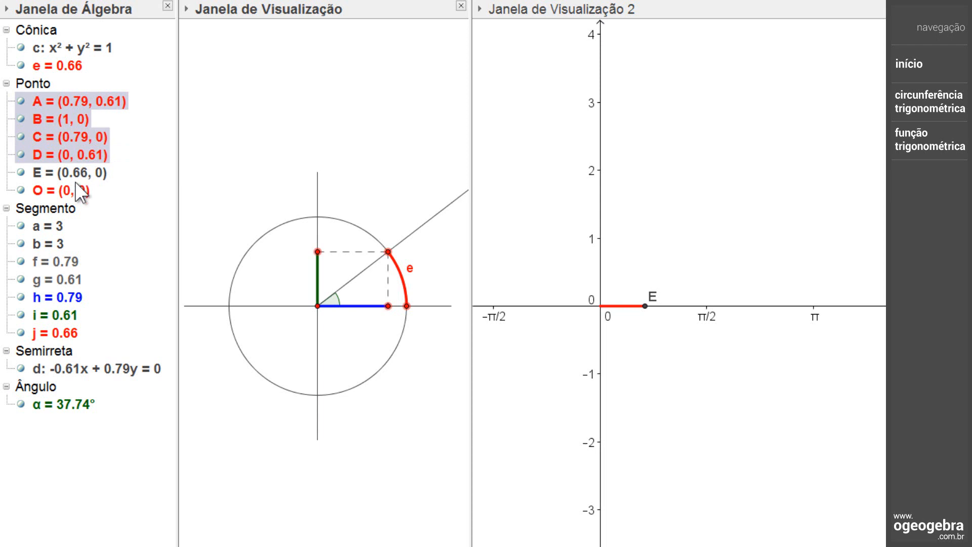
left_click(75, 191, "ctrl")
right_click(77, 196)
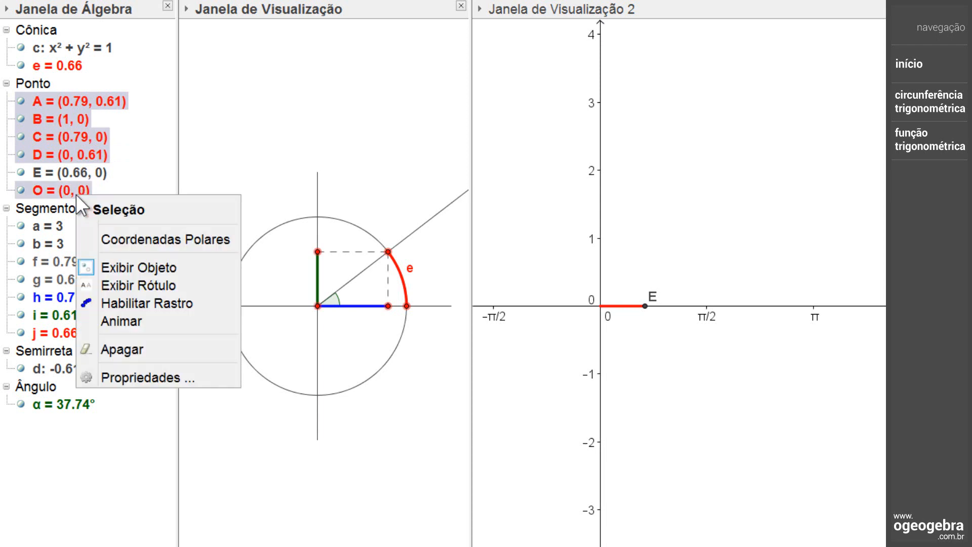
left_click(125, 280)
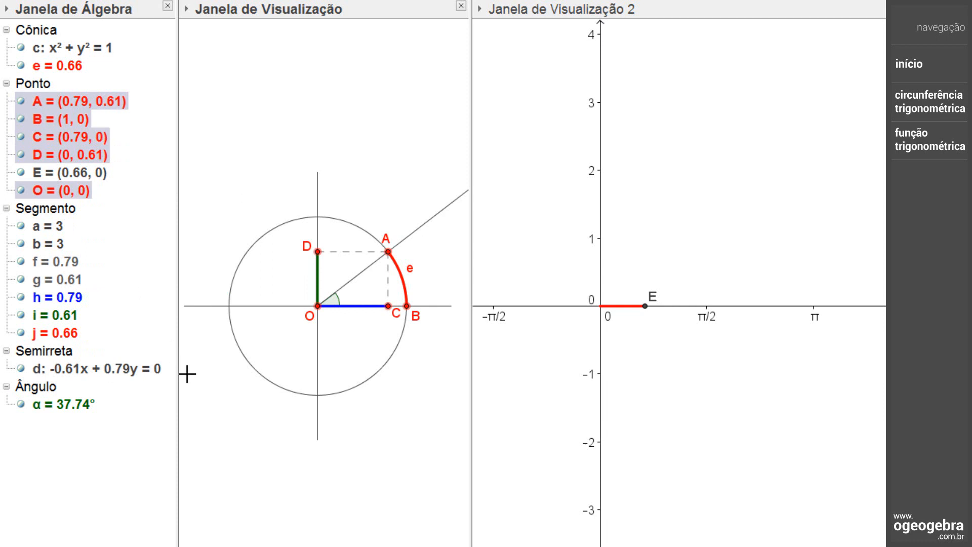
left_click(296, 480)
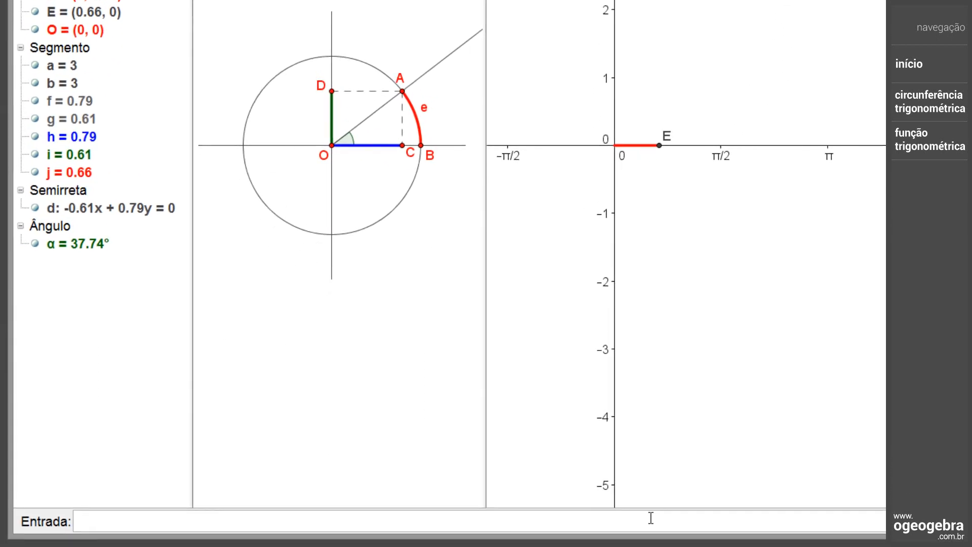
Step: Create point F = (x(E),x(C)) in the second graphics view
type("F=(x(E),x(")
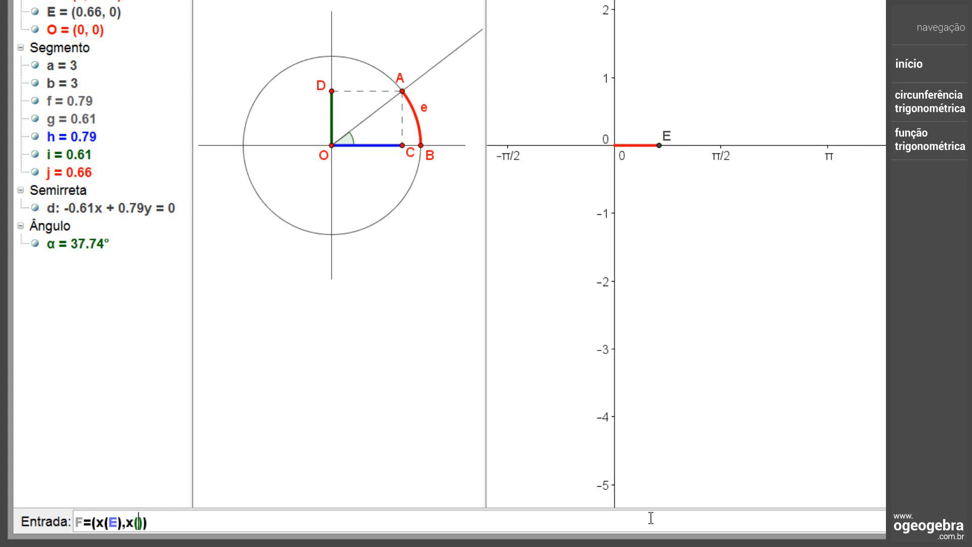
type("C")
left_click(322, 525)
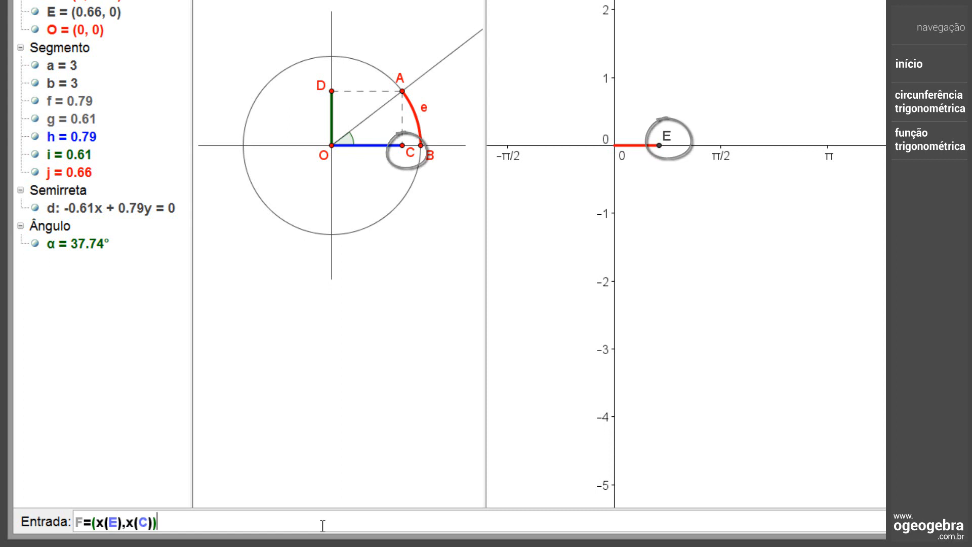
key("Return")
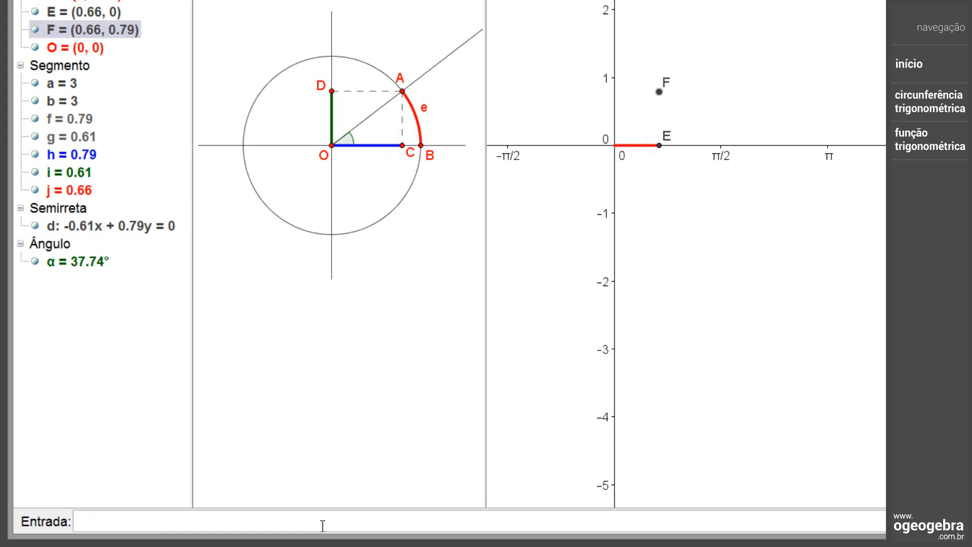
Step: Copy the visual style of the blue segment h to point F
left_click(373, 522)
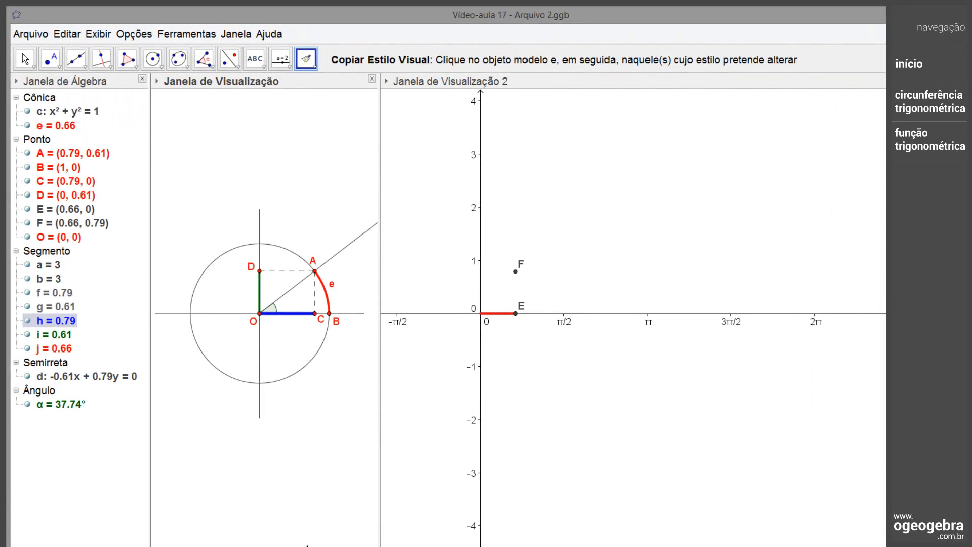
left_click(309, 60)
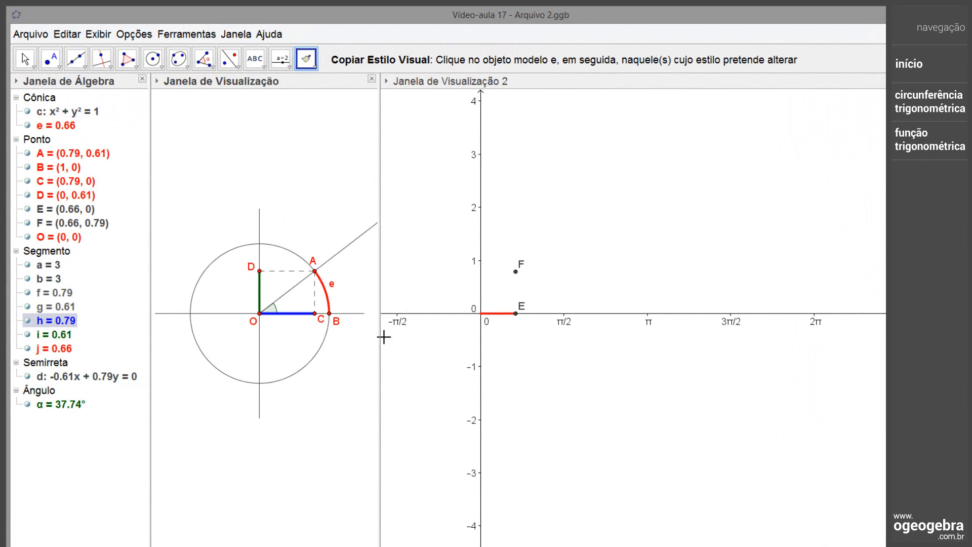
left_click(516, 272)
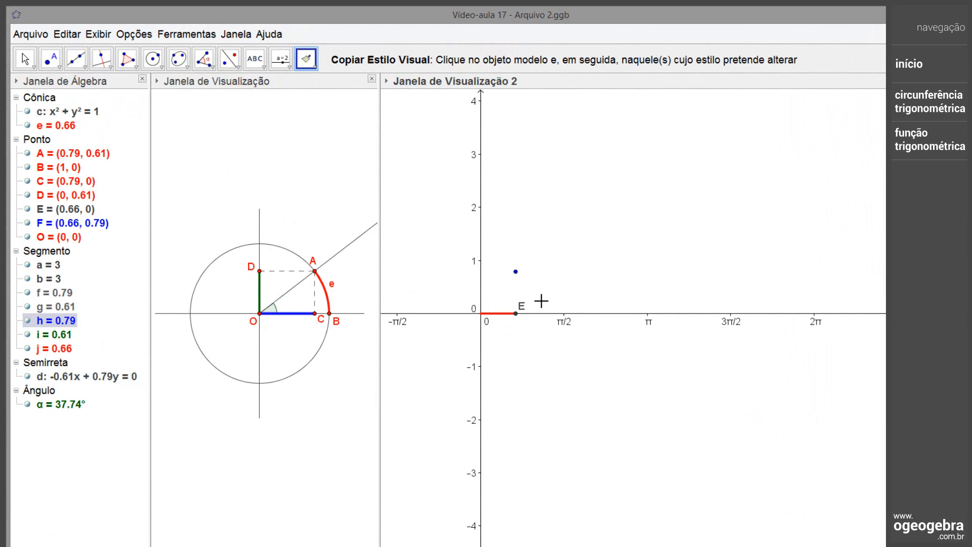
key("Escape")
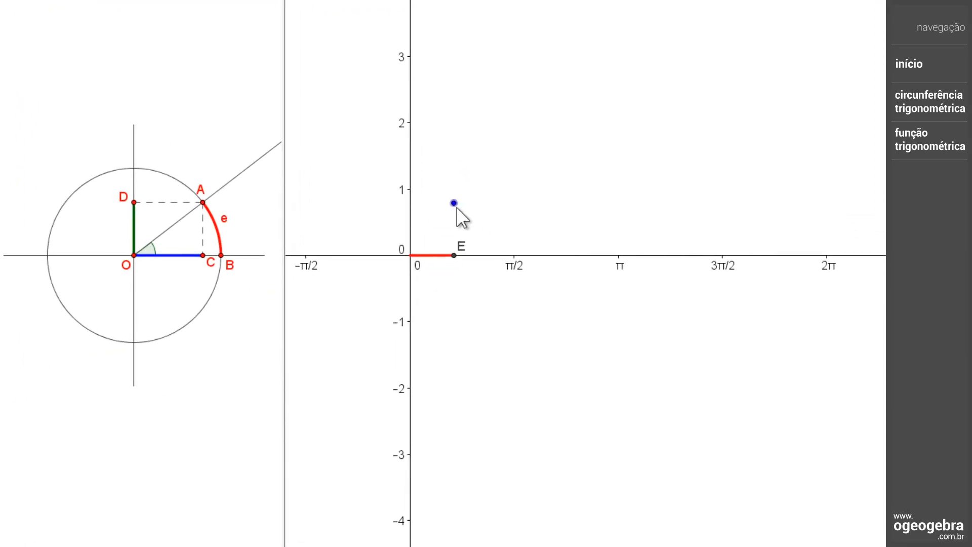
Step: Enable the trace of point F and animate point A along the circle
right_click(457, 208)
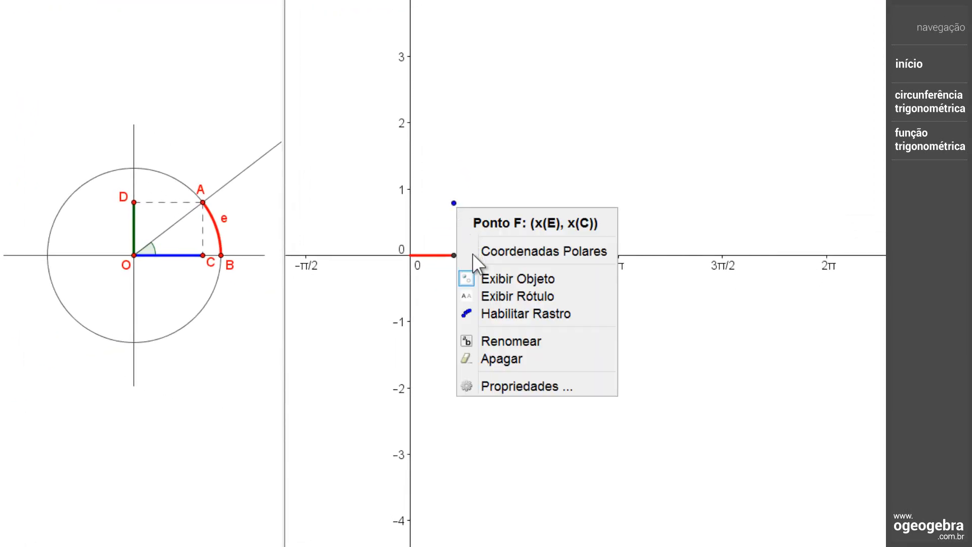
left_click(495, 310)
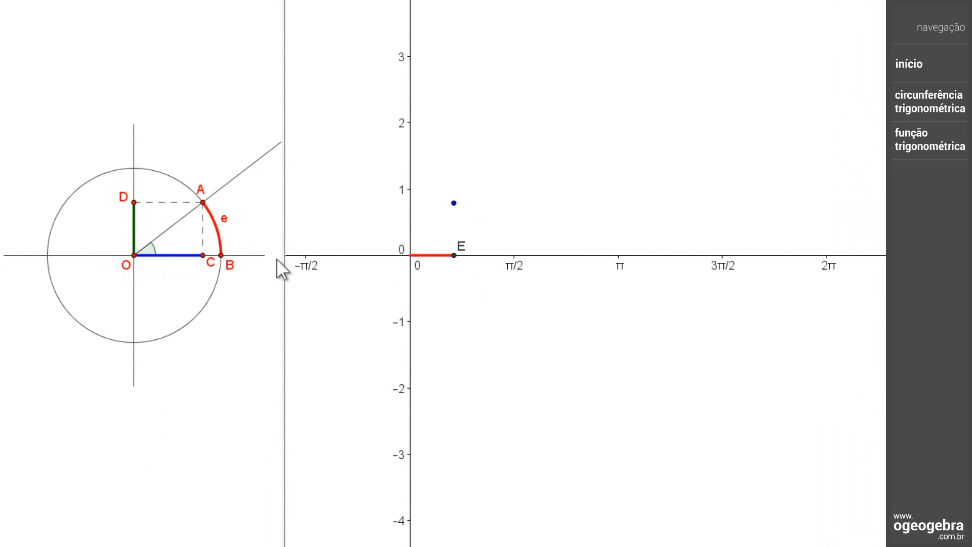
right_click(202, 202)
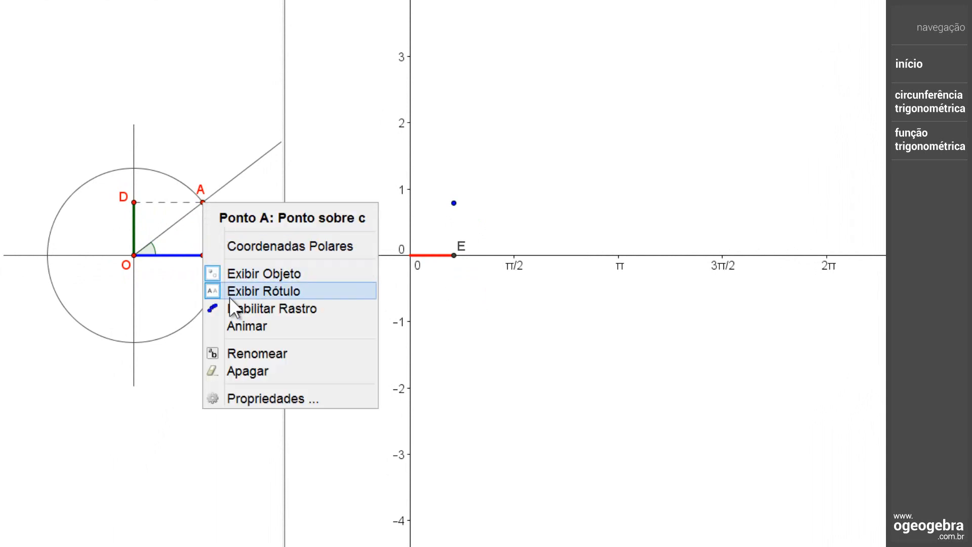
left_click(236, 316)
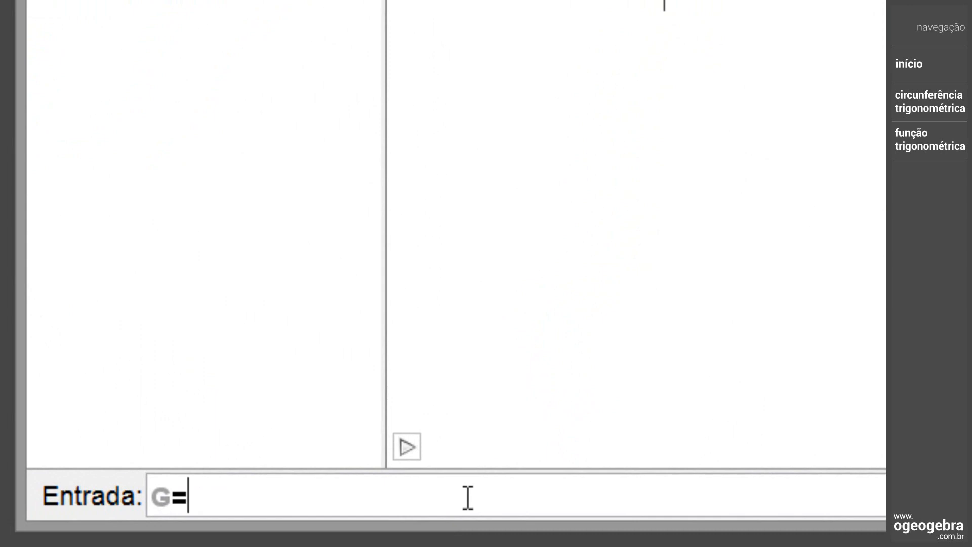
Step: Create point G = (x(E),y(D)) in the second graphics view
type("(x")
type("(E")
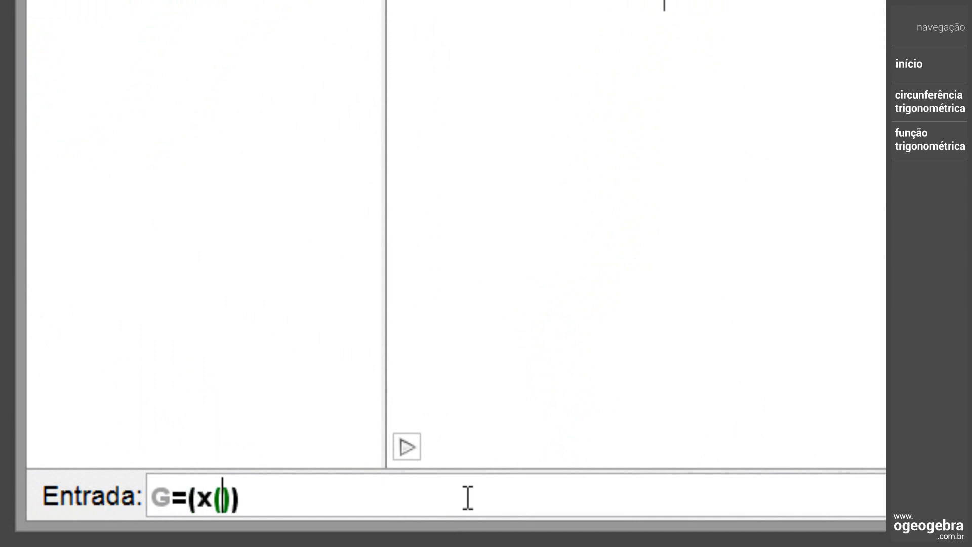
type("),")
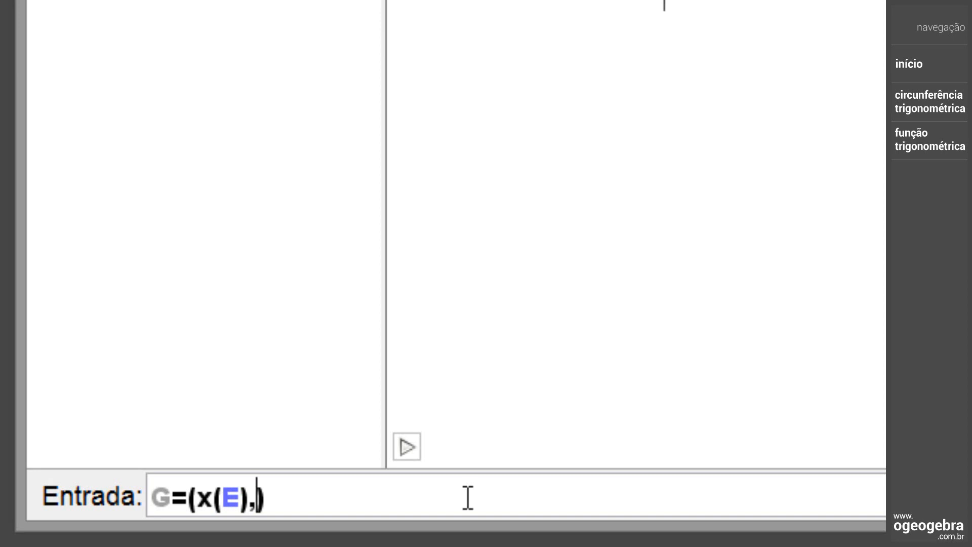
type("y(D")
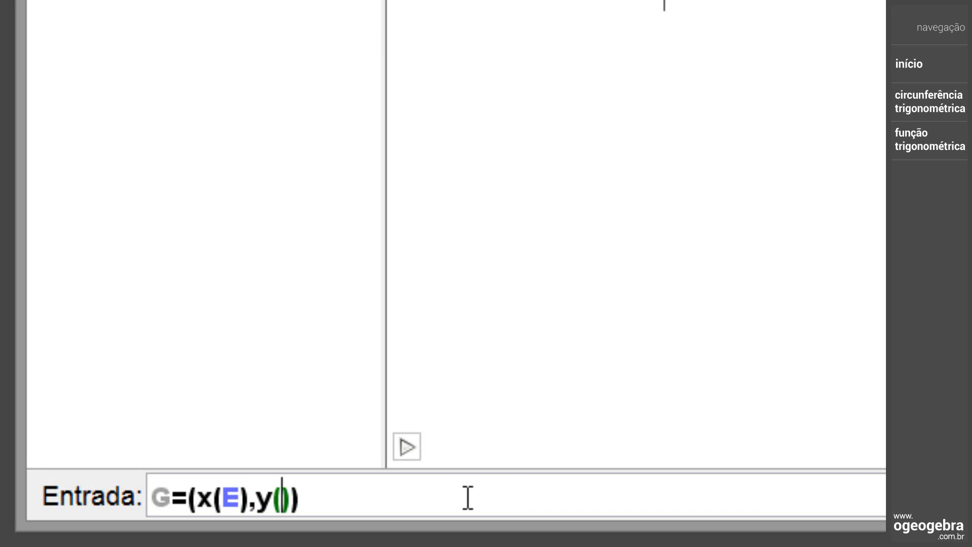
type(")")
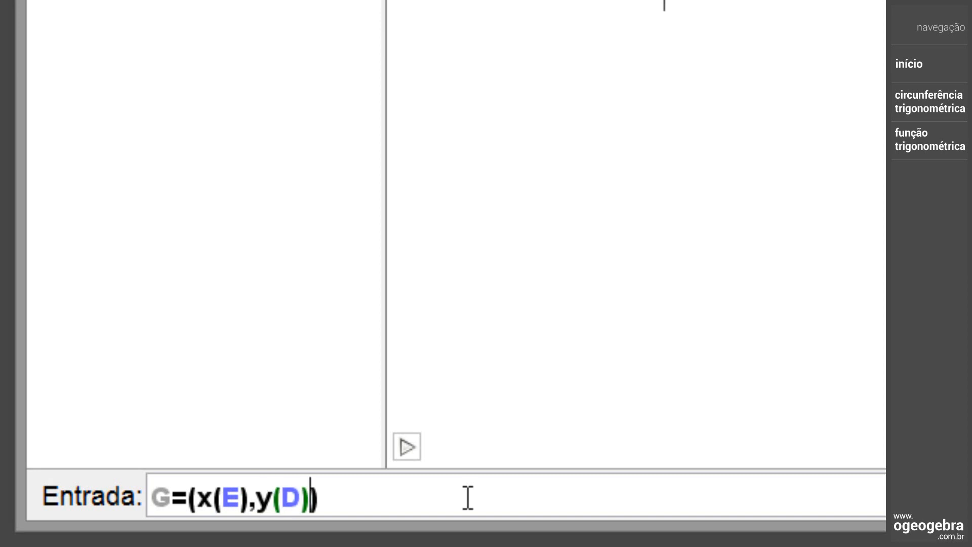
type(")")
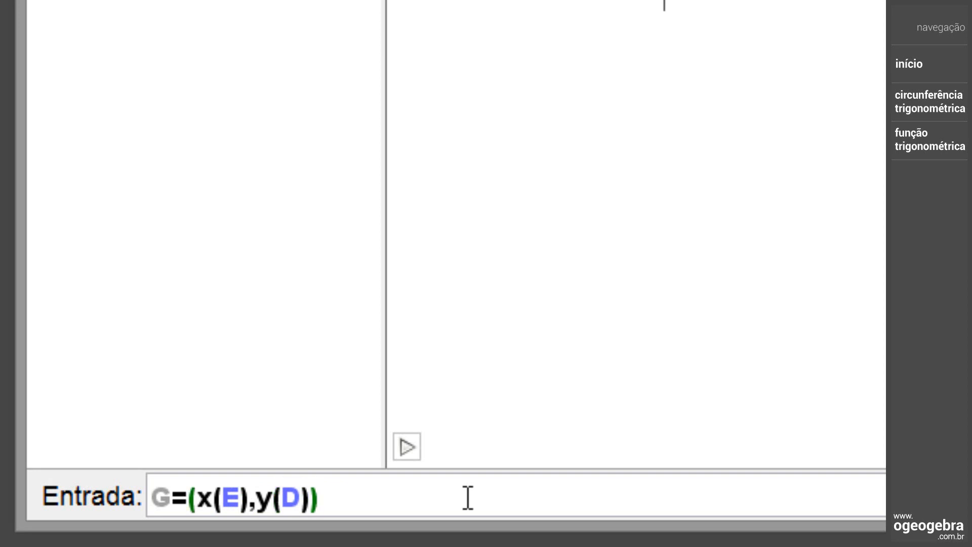
key("Return")
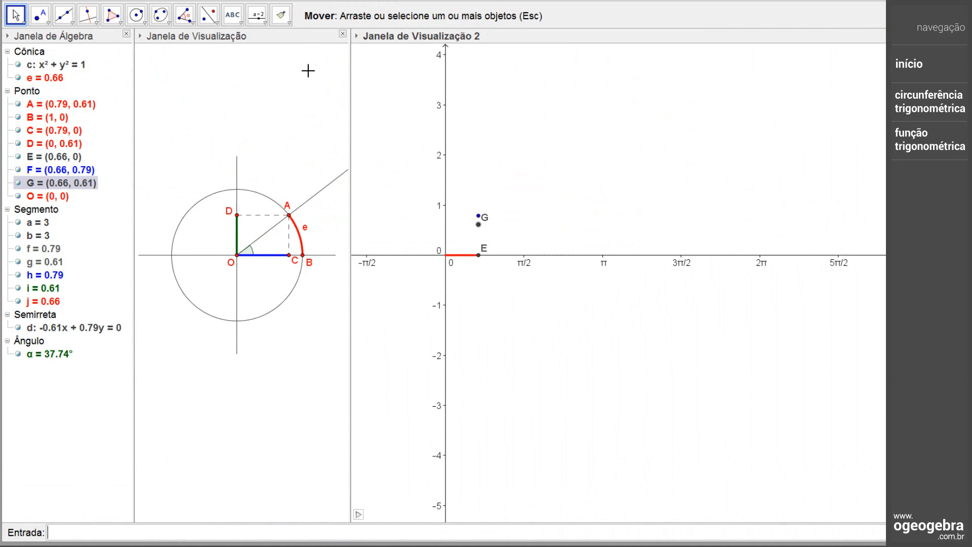
Step: Copy the visual style of the green segment i to point G
left_click(282, 18)
left_click(283, 19)
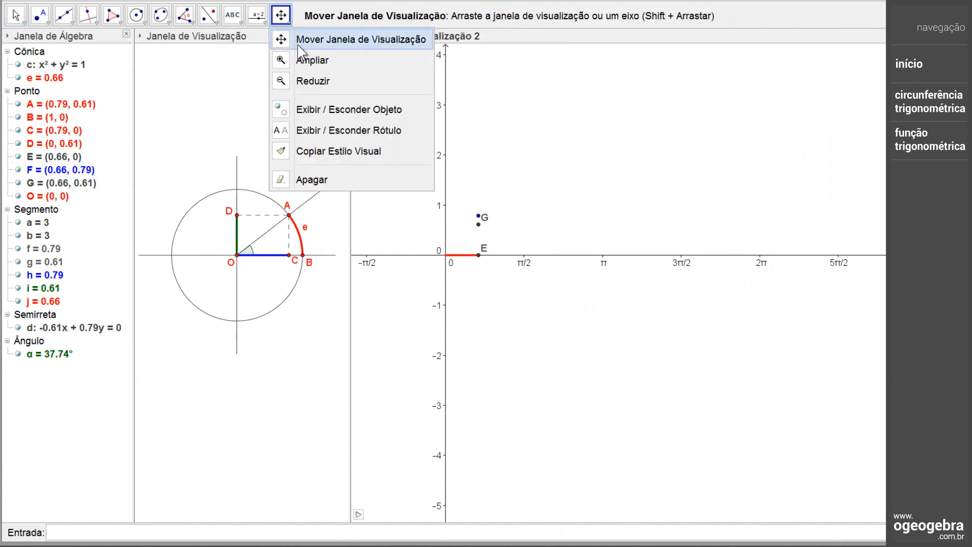
left_click(315, 152)
left_click(53, 290)
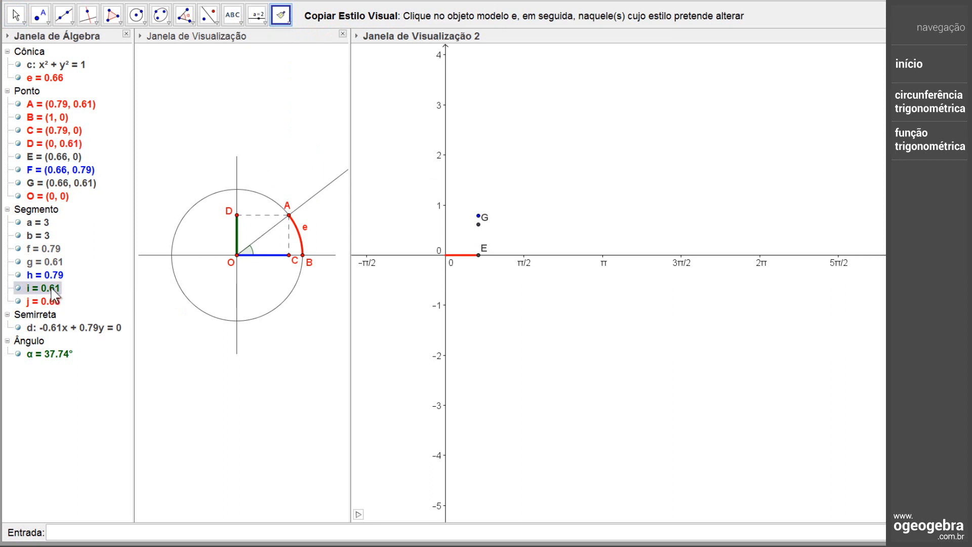
left_click(479, 224)
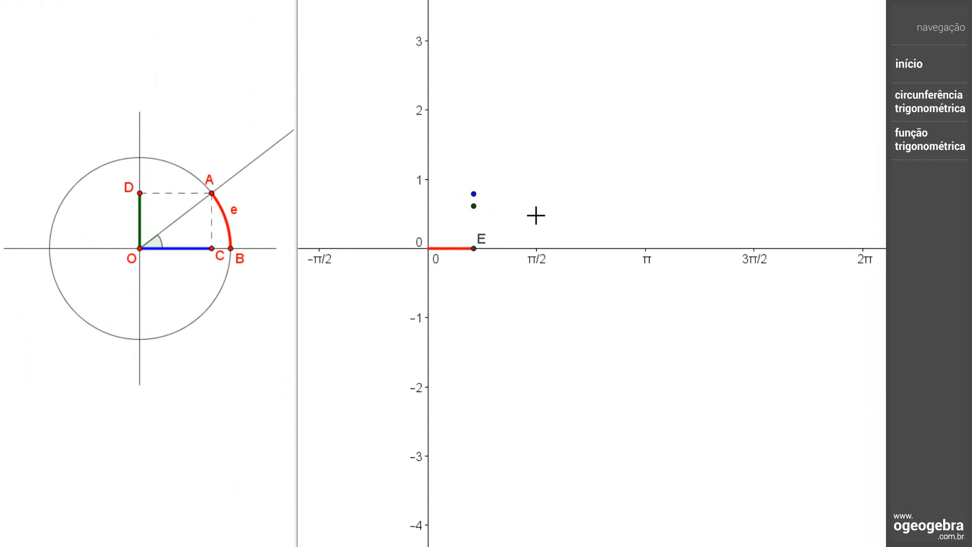
Step: Enable the trace of point G and disable the trace of point F
right_click(474, 206)
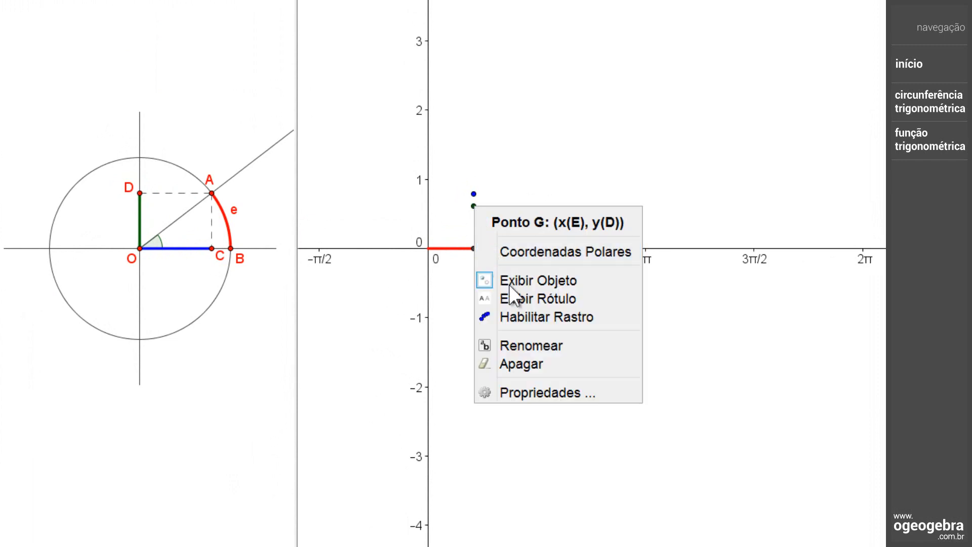
left_click(517, 313)
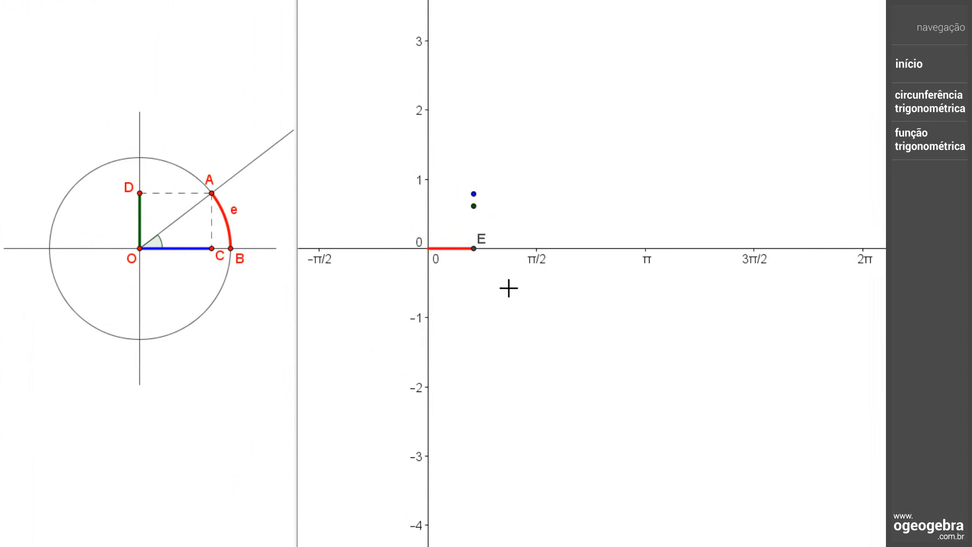
right_click(472, 192)
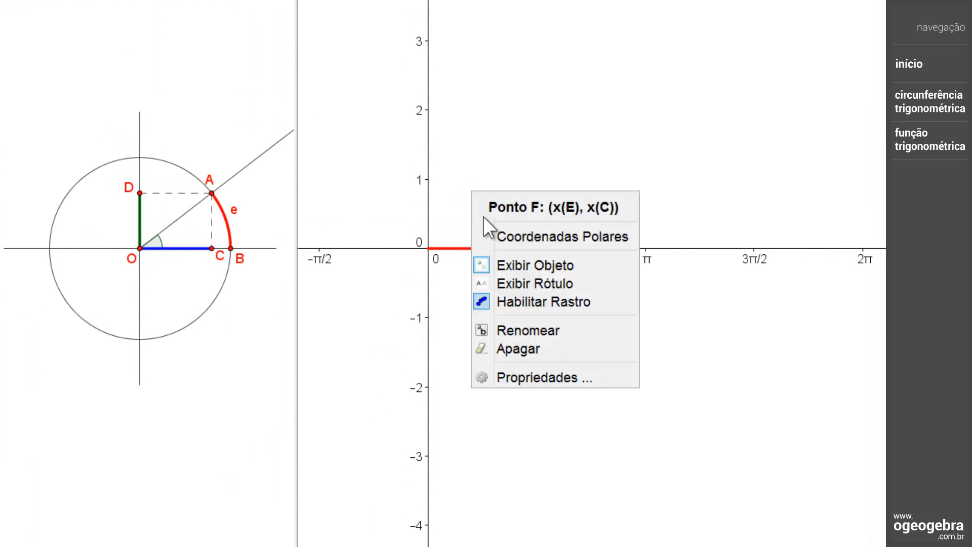
left_click(510, 299)
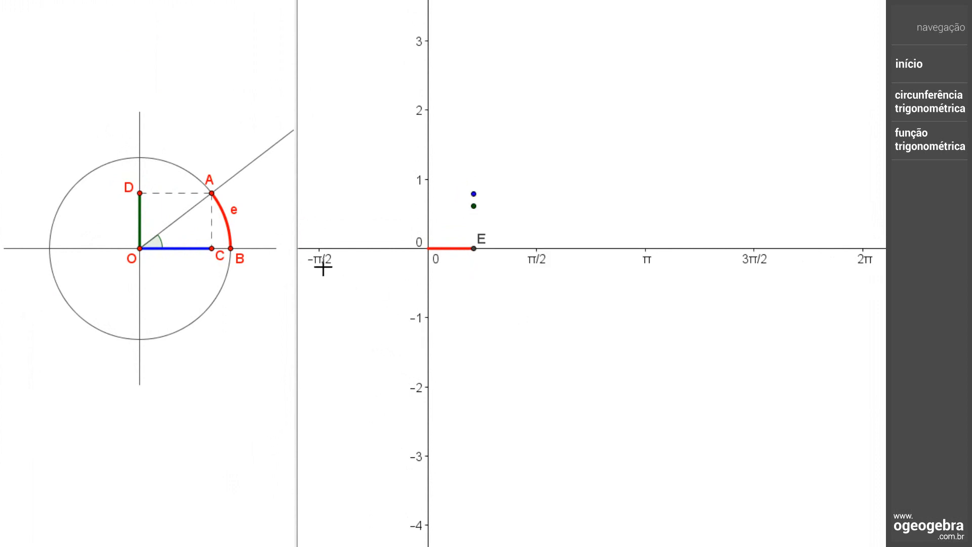
Step: Animate point A along the circle to trace the sine curve, and disable the trace of point G
right_click(212, 193)
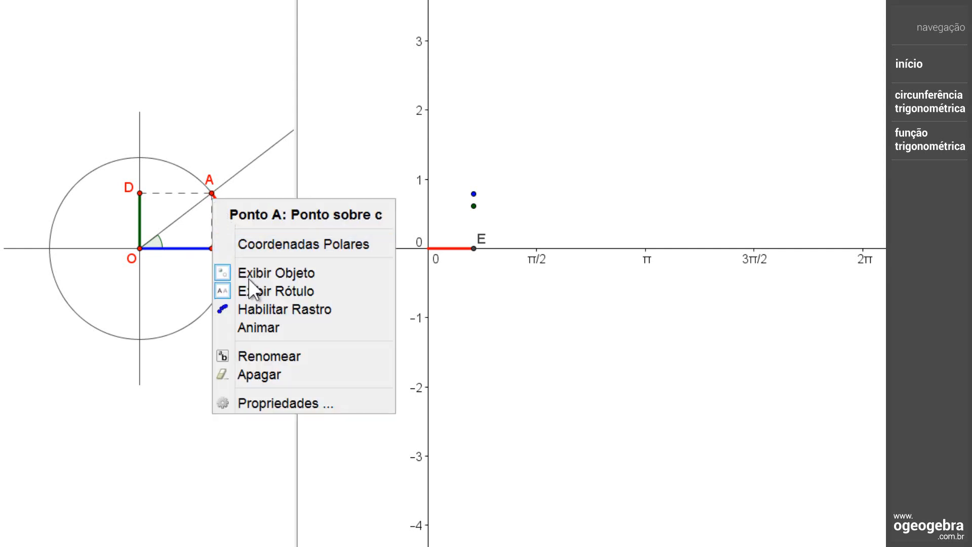
left_click(252, 327)
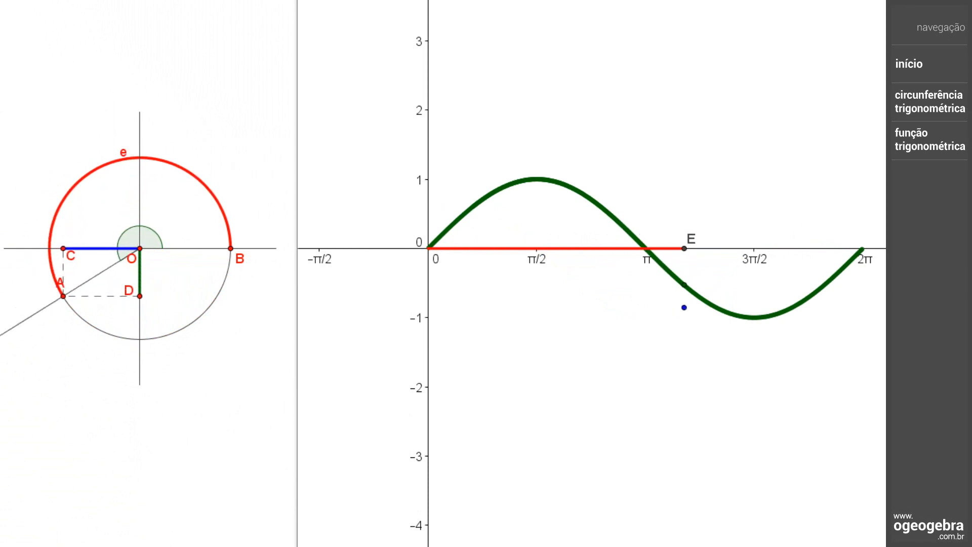
right_click(684, 285)
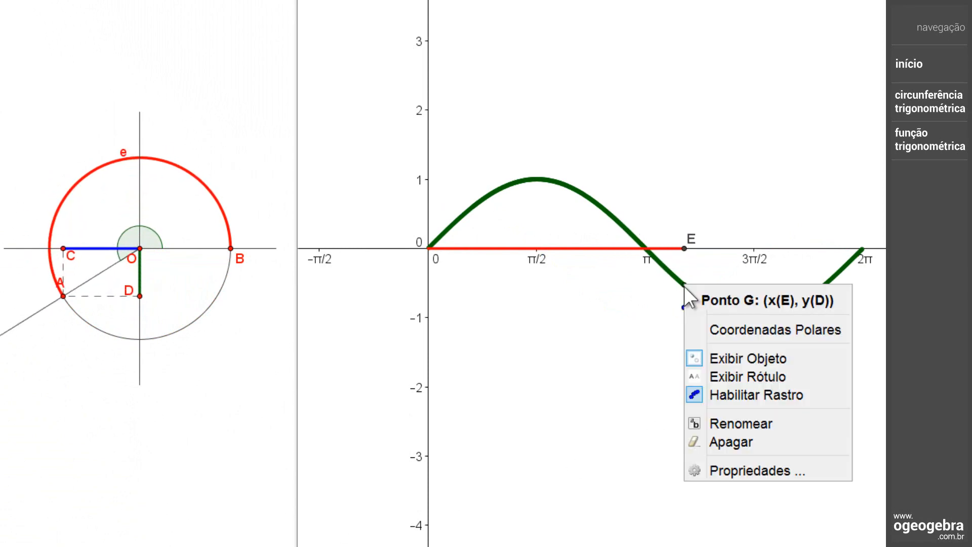
left_click(718, 394)
scroll(720, 397, "up", 1)
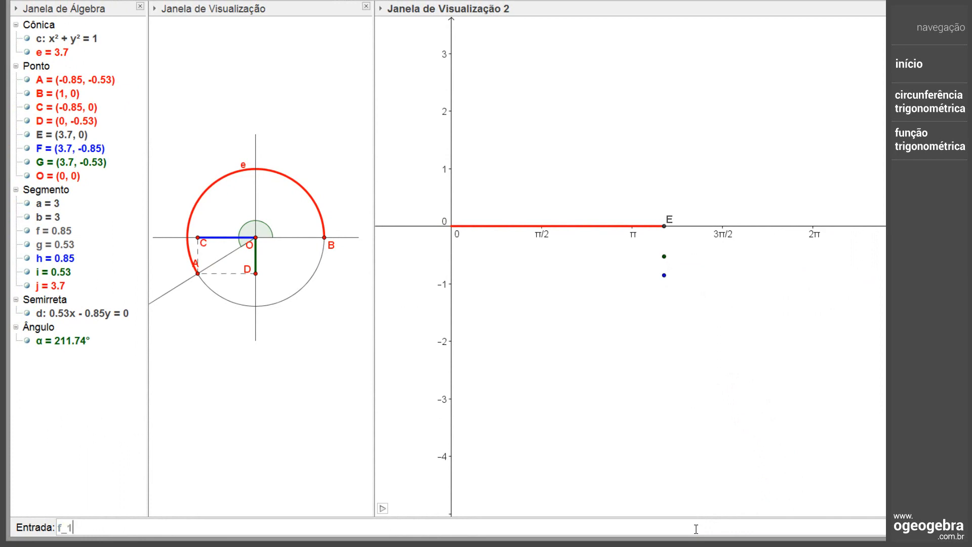
Step: Plot the functions f_1(x)=cos(x) and f_2(x)=sen(x) in the second graphics view
type("x)=cos(x")
key("Return")
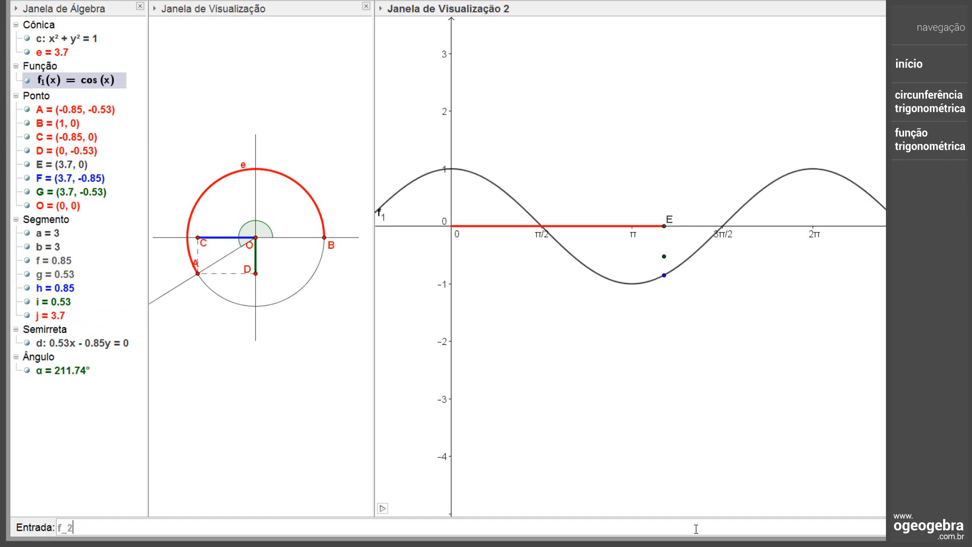
type("x)=sen(x")
key("Return")
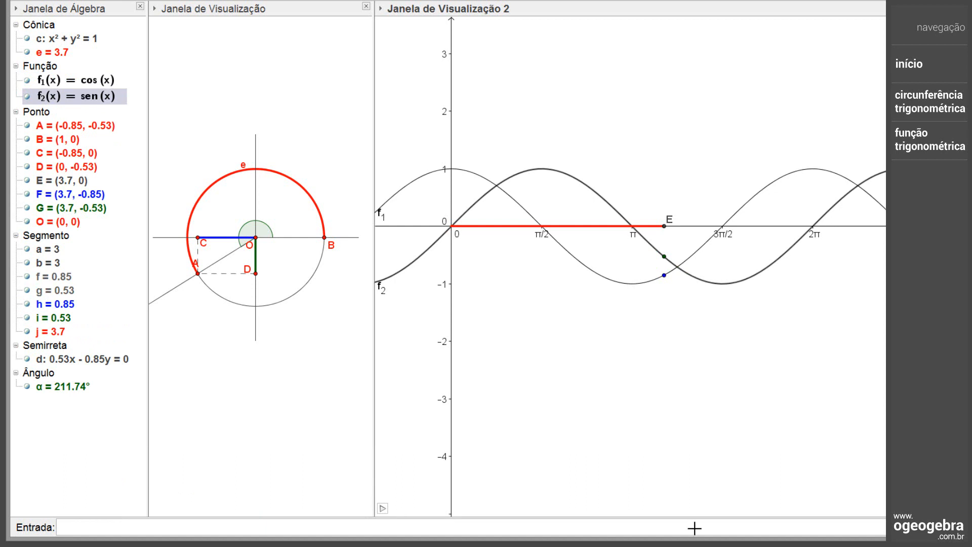
Step: Copy the visual style of the green segment i to the sine function f_2
left_click(302, 14)
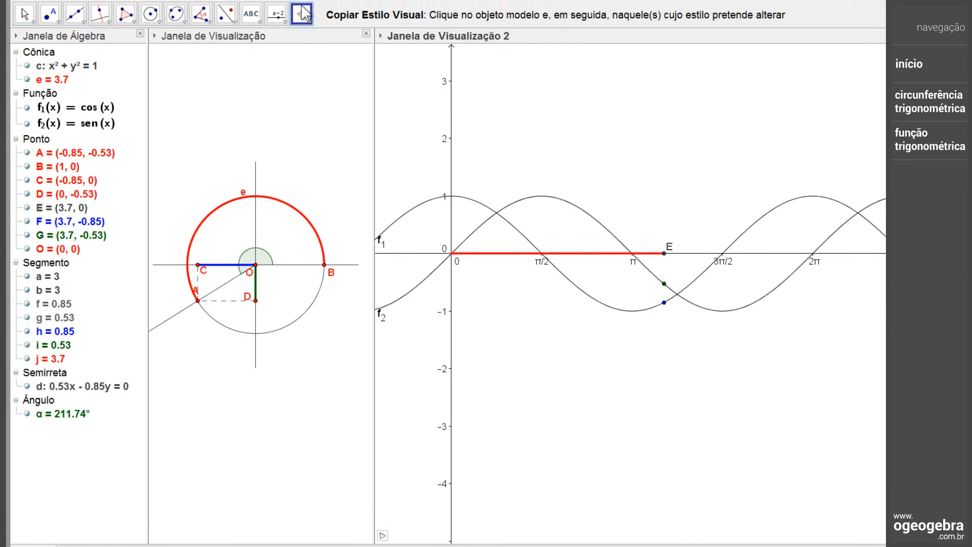
left_click(304, 14)
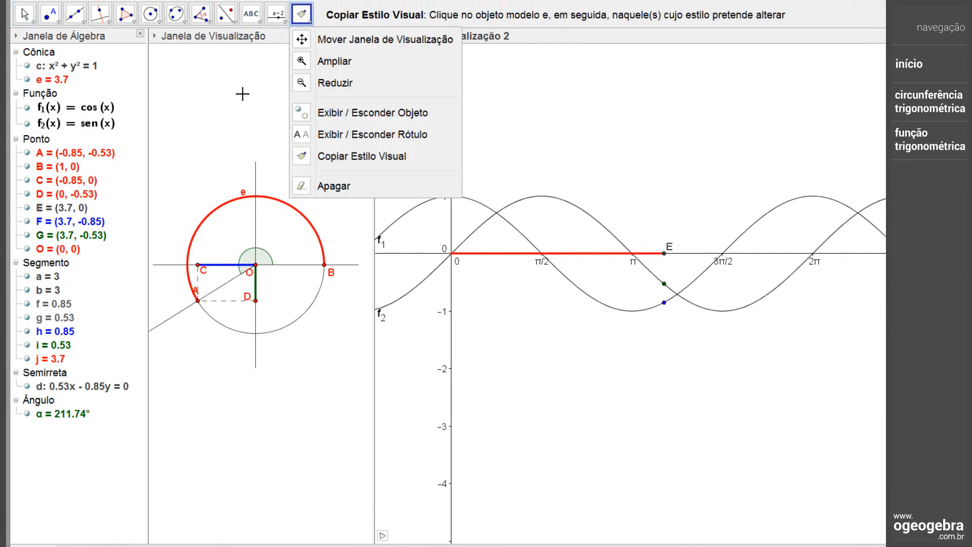
left_click(52, 350)
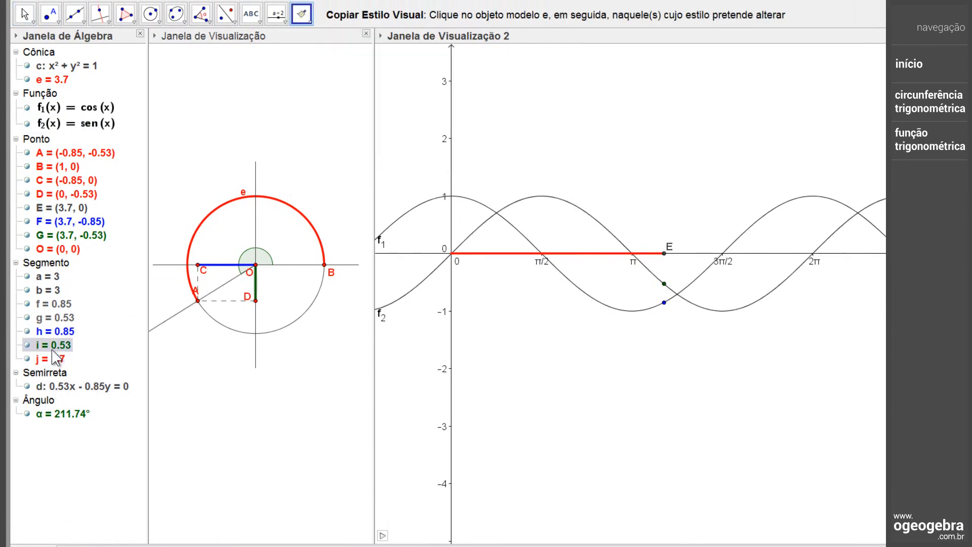
left_click(752, 306)
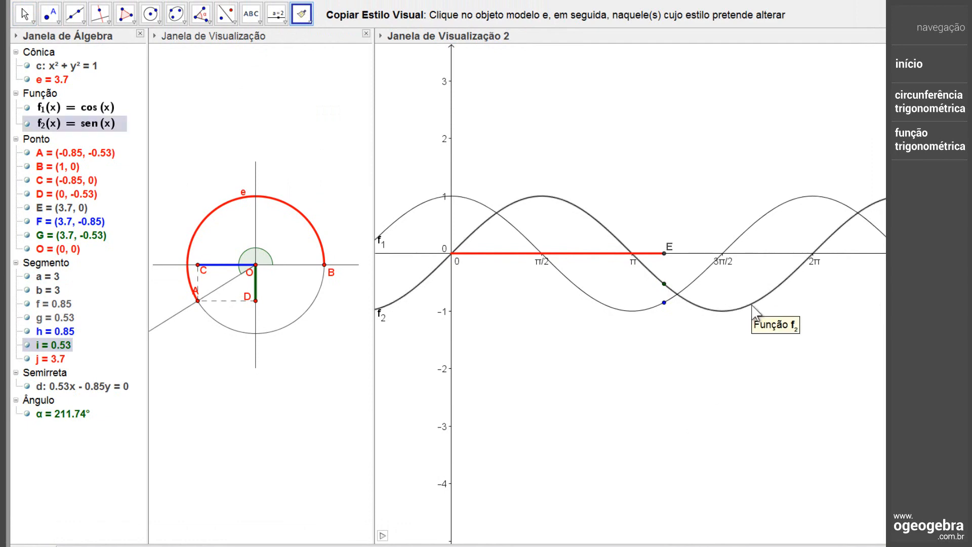
left_click(752, 306)
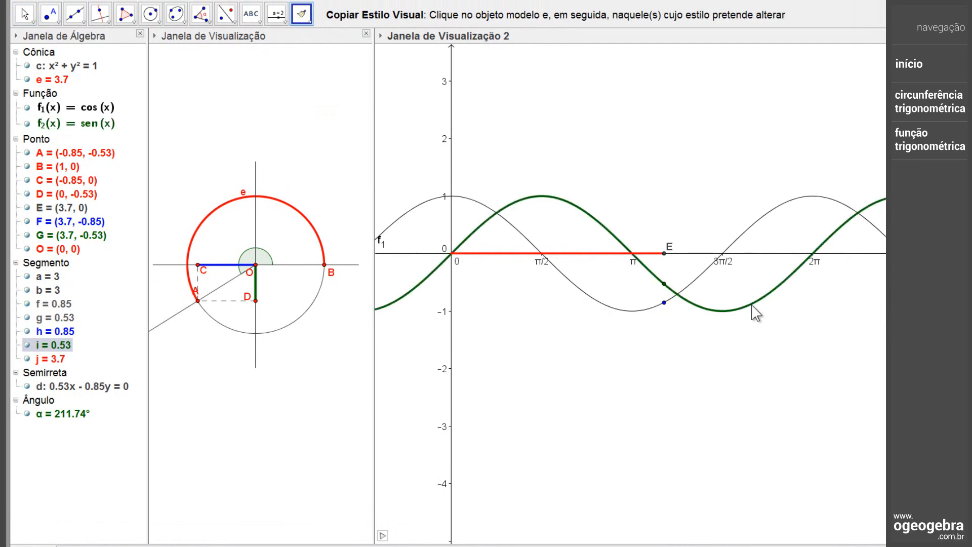
key("Escape")
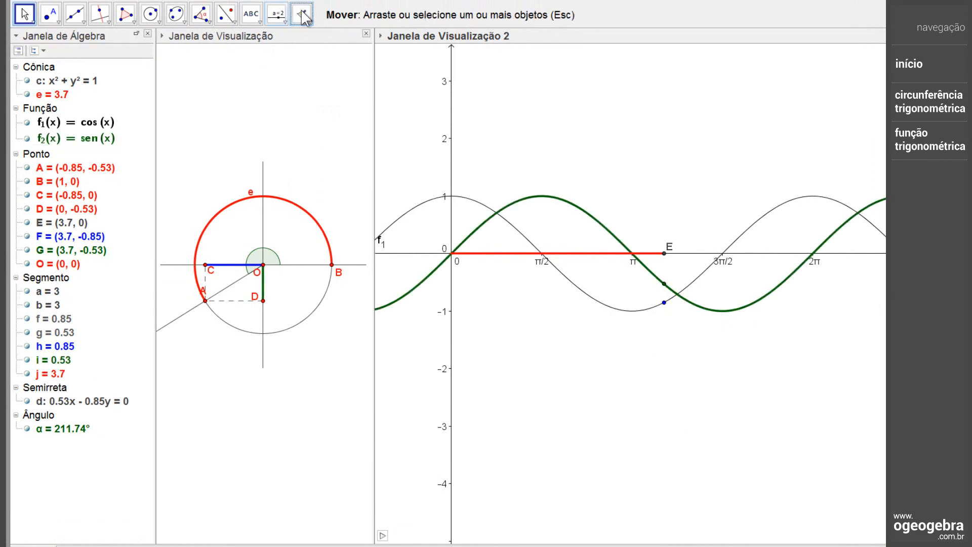
Step: Copy the visual style of the blue segment h to the cosine function f_1
left_click(303, 15)
left_click(57, 348)
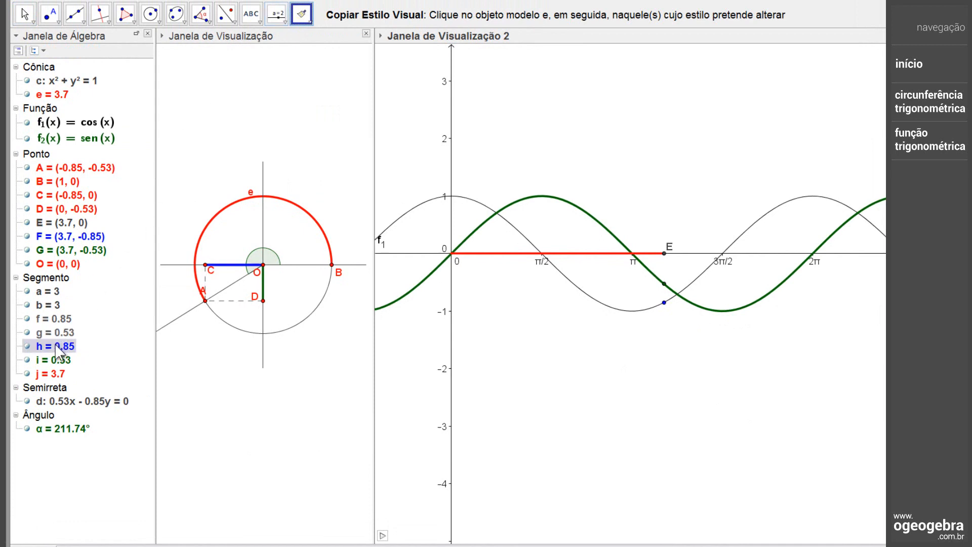
left_click(605, 307)
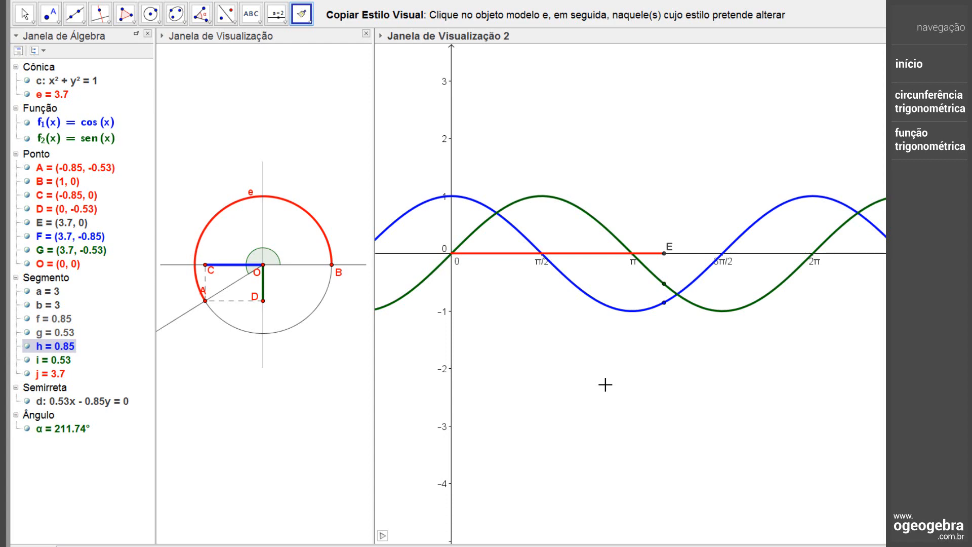
Step: Create a show/hide check box captioned cos(x) below the circle, controlling function f_1 and point F
left_click(278, 16)
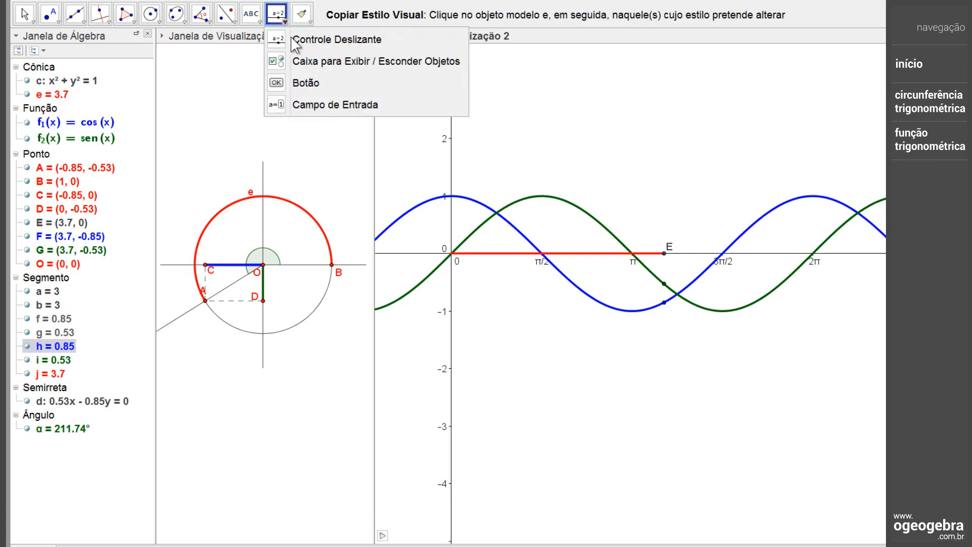
left_click(306, 62)
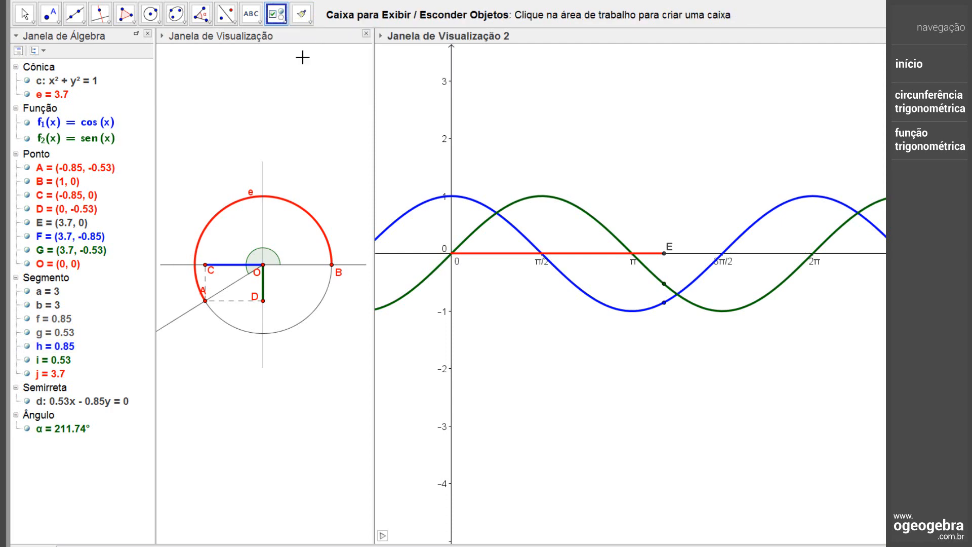
left_click(213, 407)
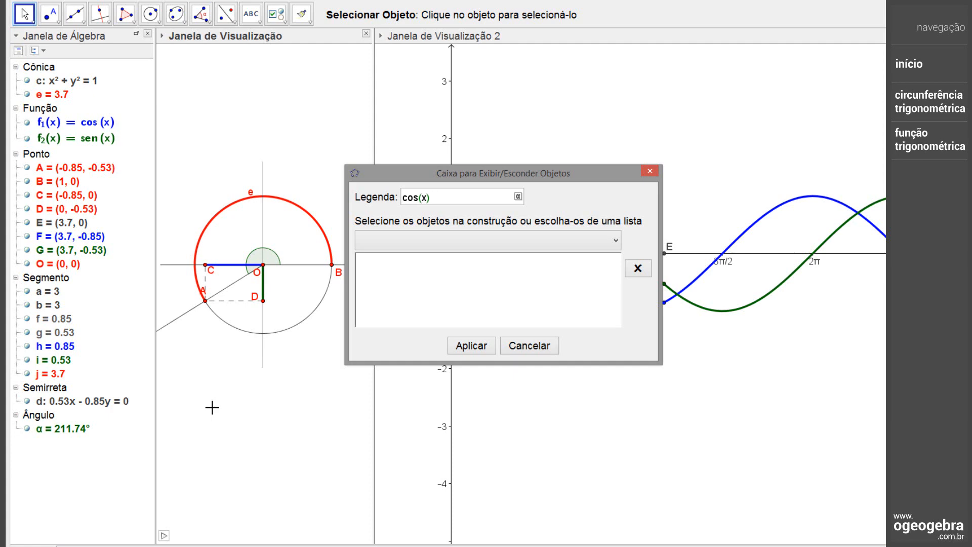
left_click(615, 241)
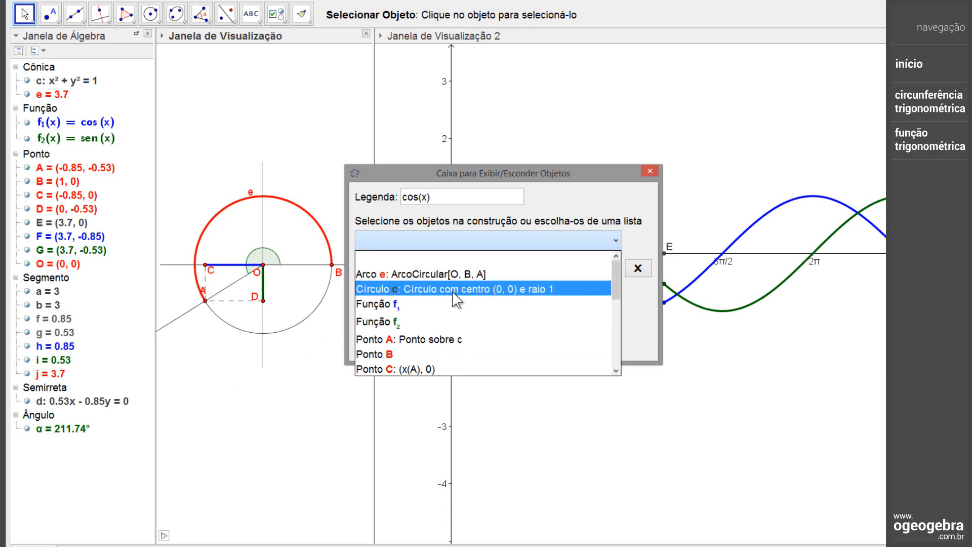
left_click(427, 308)
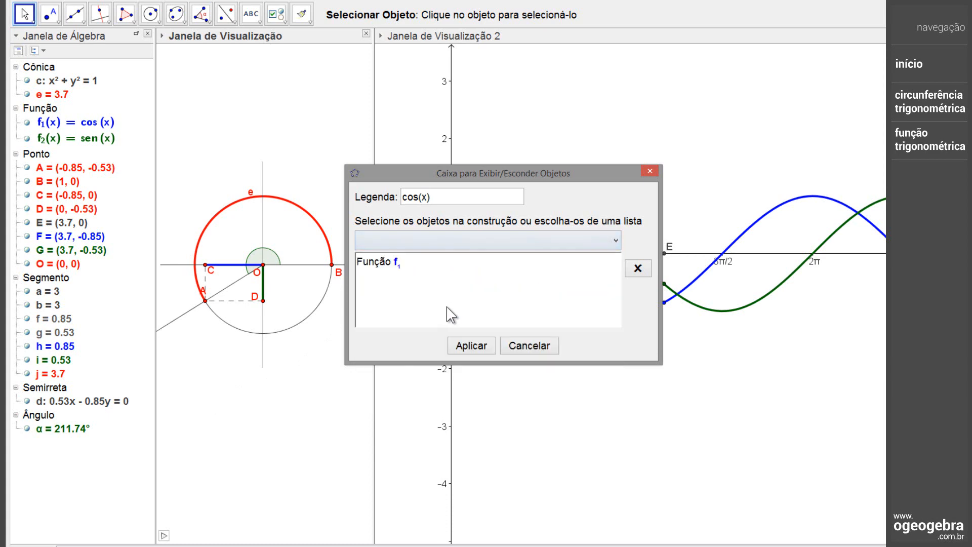
left_click(611, 244)
left_click_drag(612, 275, 611, 303)
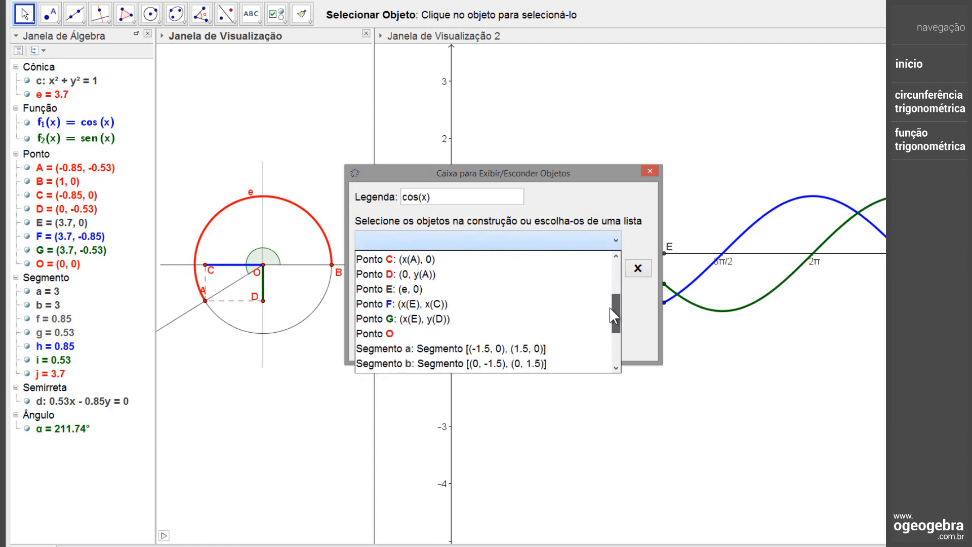
left_click(504, 302)
left_click(471, 346)
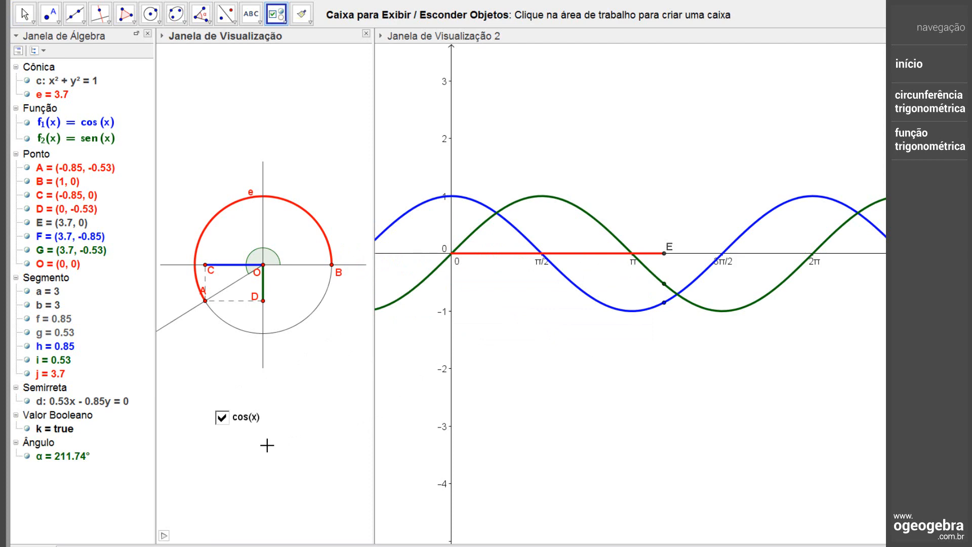
Step: Create a show/hide check box captioned sen(x) below the cos(x) one, controlling function f_2 and point G
left_click(214, 439)
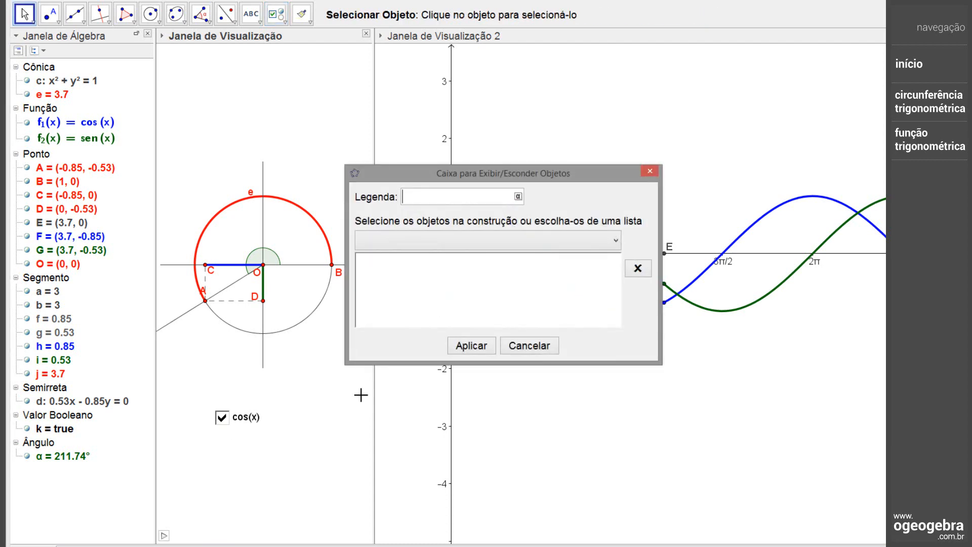
type("sen(x")
left_click(616, 245)
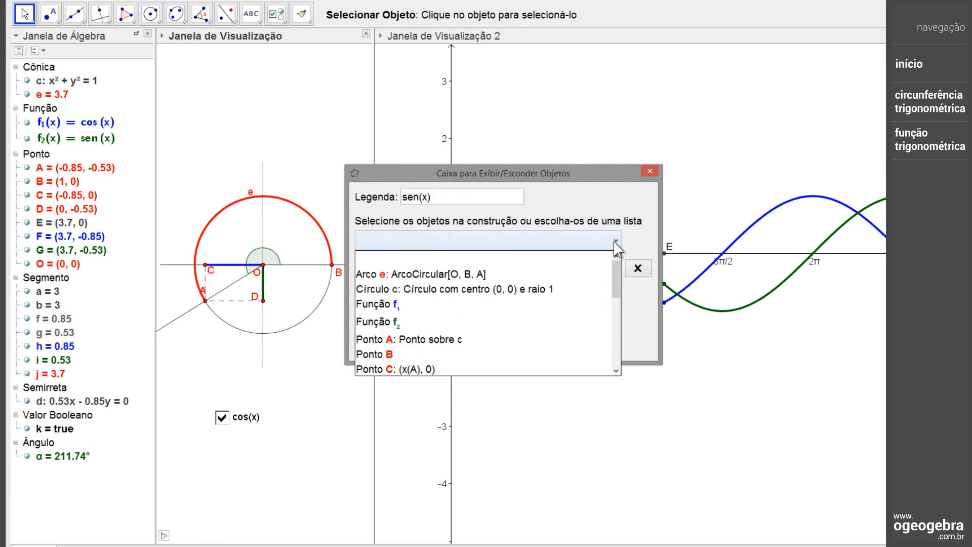
left_click(488, 321)
left_click(615, 245)
left_click_drag(616, 267, 614, 296)
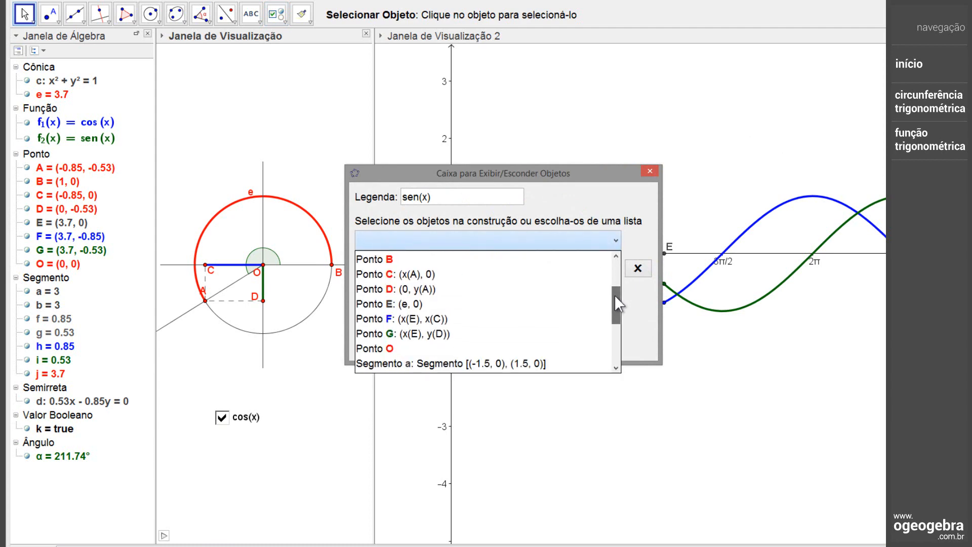
left_click(495, 333)
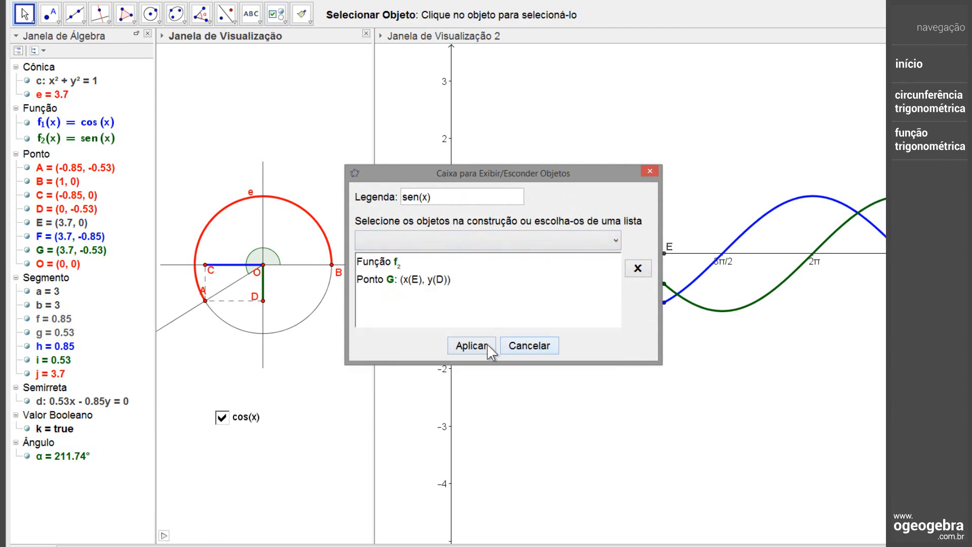
left_click(471, 346)
key("Escape")
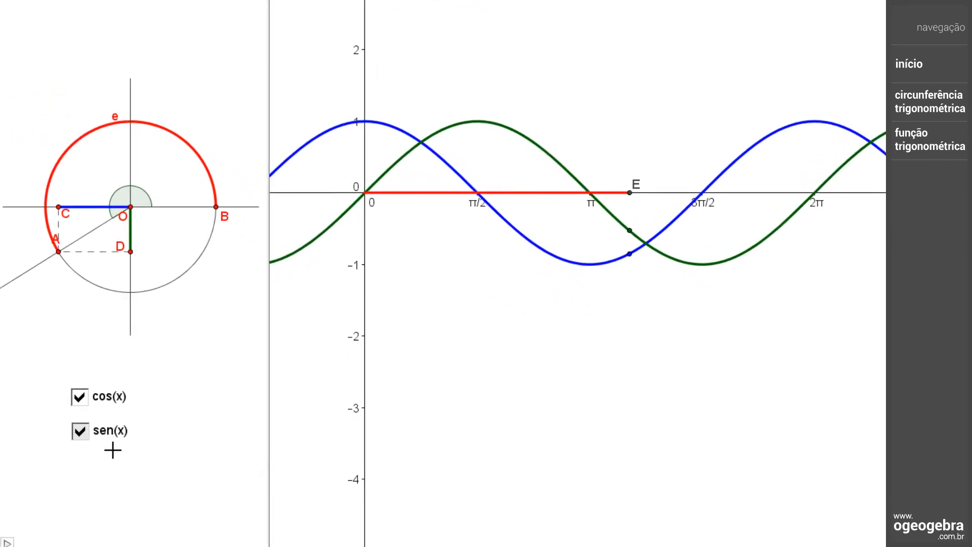
Step: Hide the cosine and sine graphs with their points by unchecking the cos(x) and sen(x) boxes
left_click(79, 397)
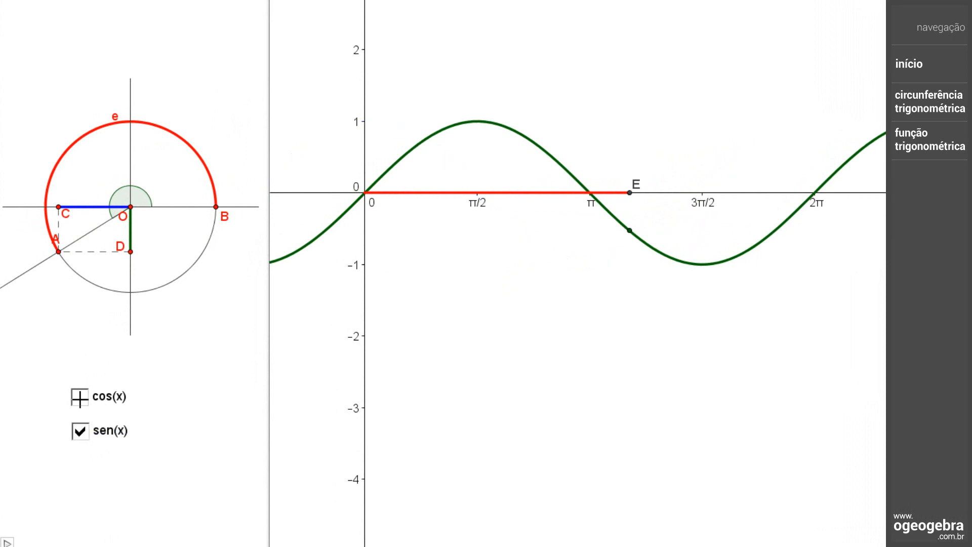
left_click(81, 435)
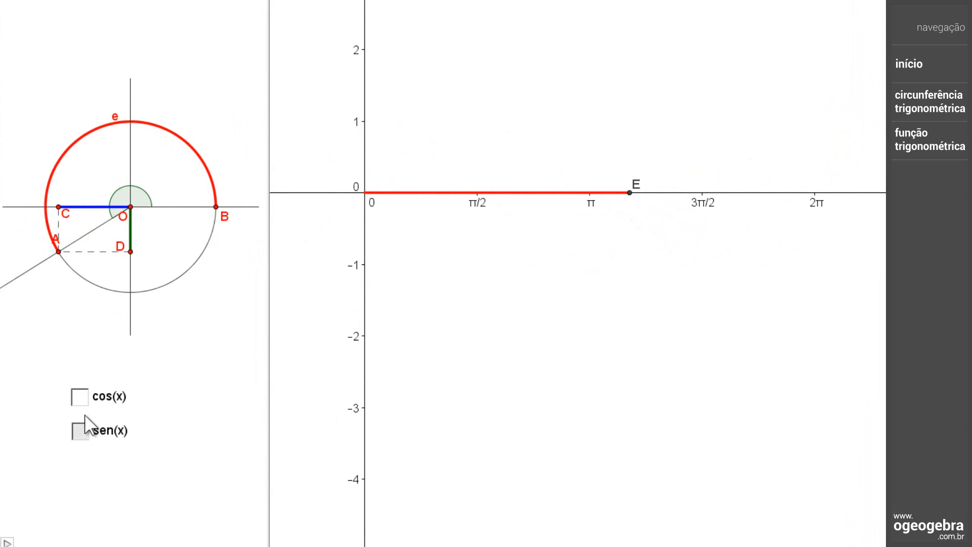
Step: Test the cos(x) and sen(x) check boxes by showing and hiding the cosine graph, followed by the sine graph
left_click(81, 400)
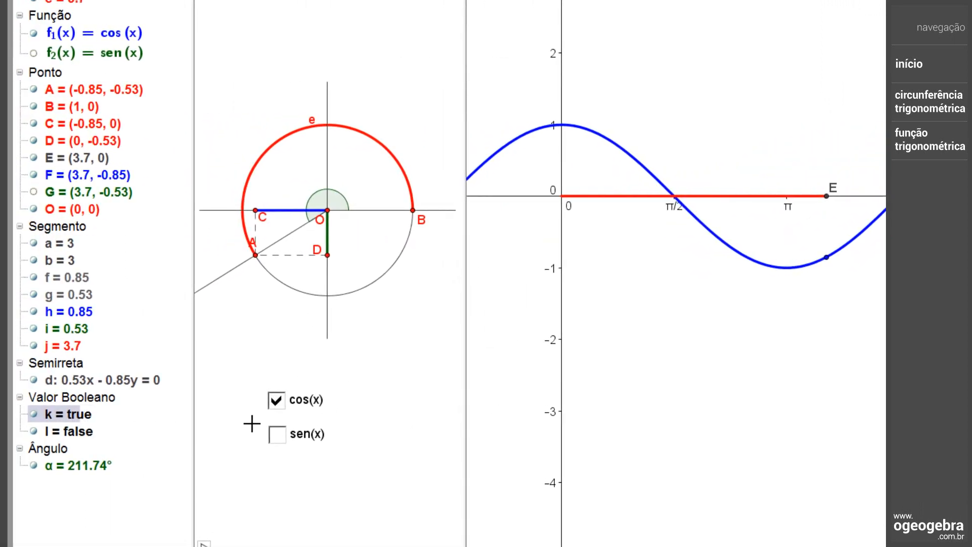
left_click(276, 400)
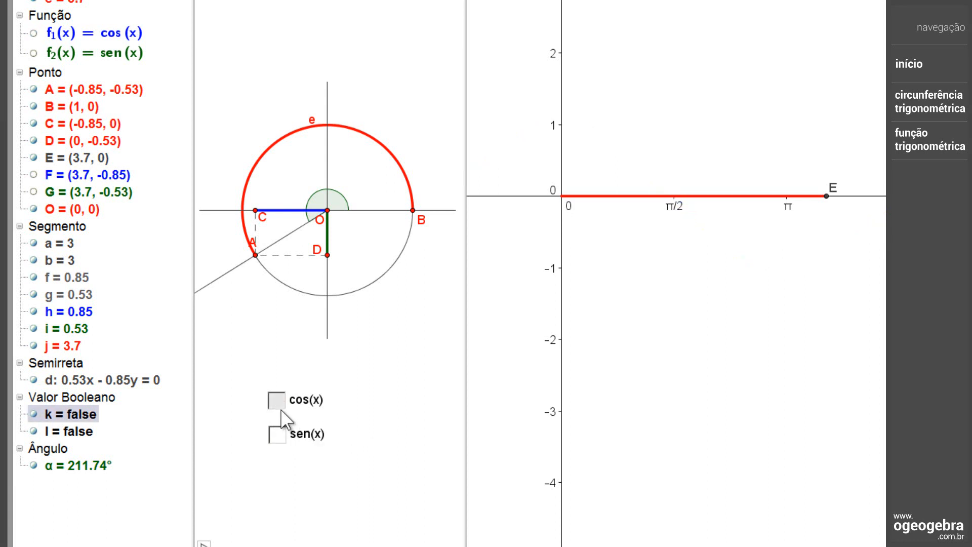
left_click(278, 439)
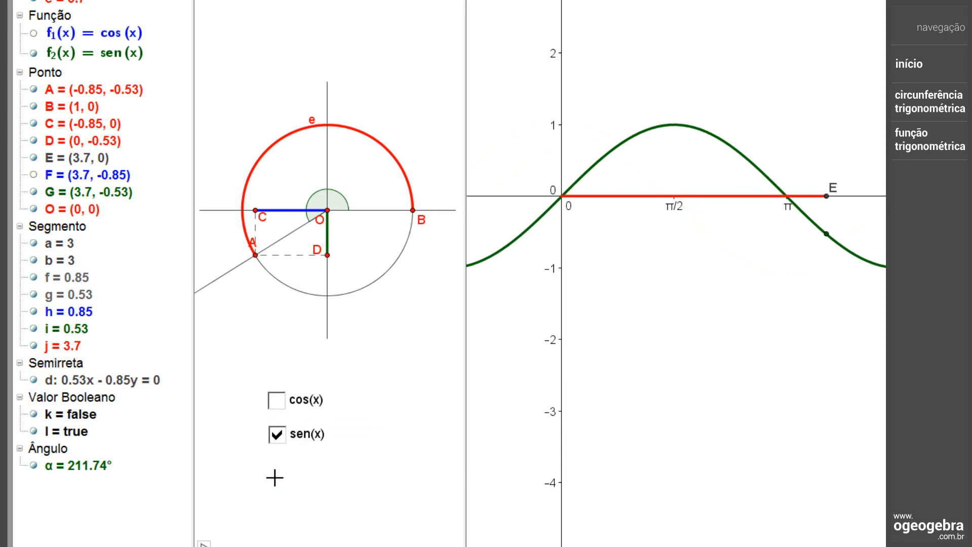
left_click(277, 435)
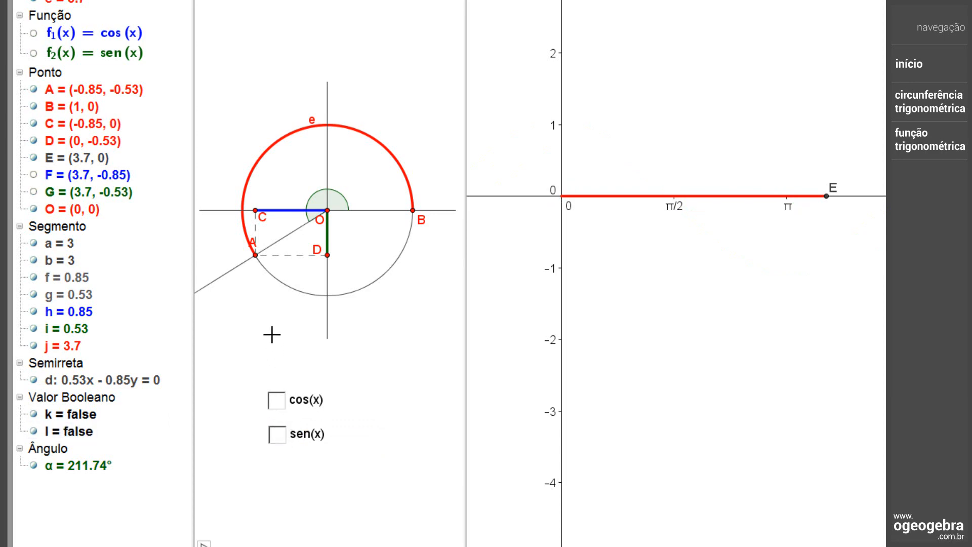
Step: Animate point A around the circle and toggle the check boxes until both the cos(x) and sen(x) graphs are shown
right_click(257, 258)
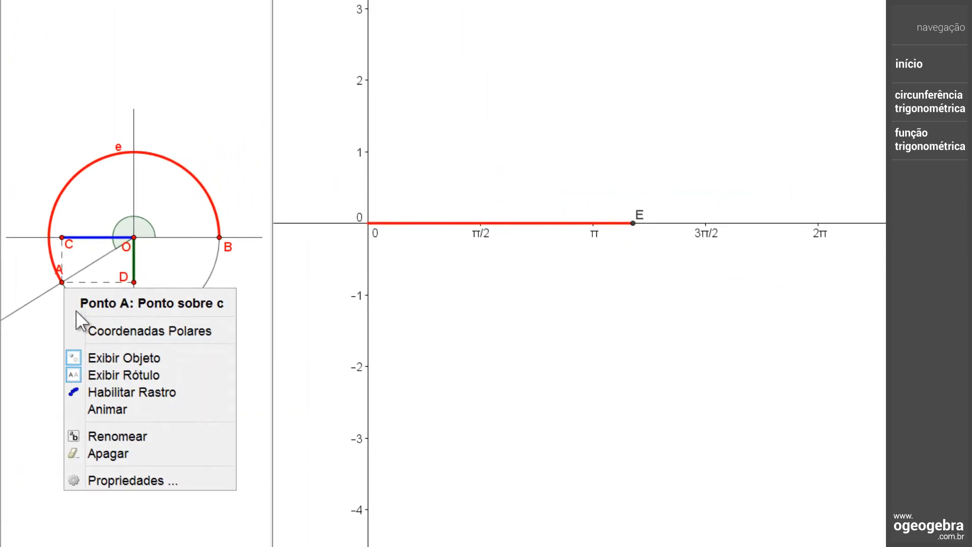
left_click(99, 407)
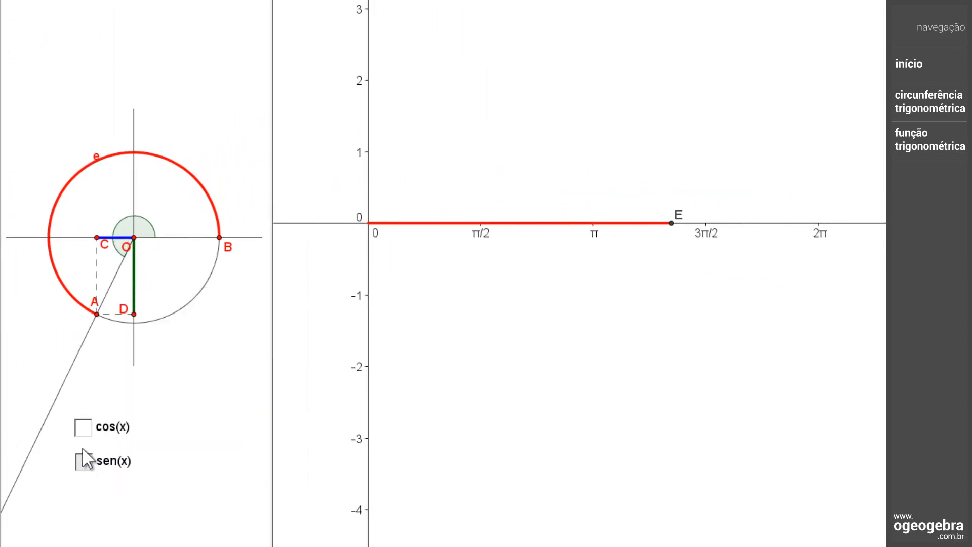
left_click(83, 429)
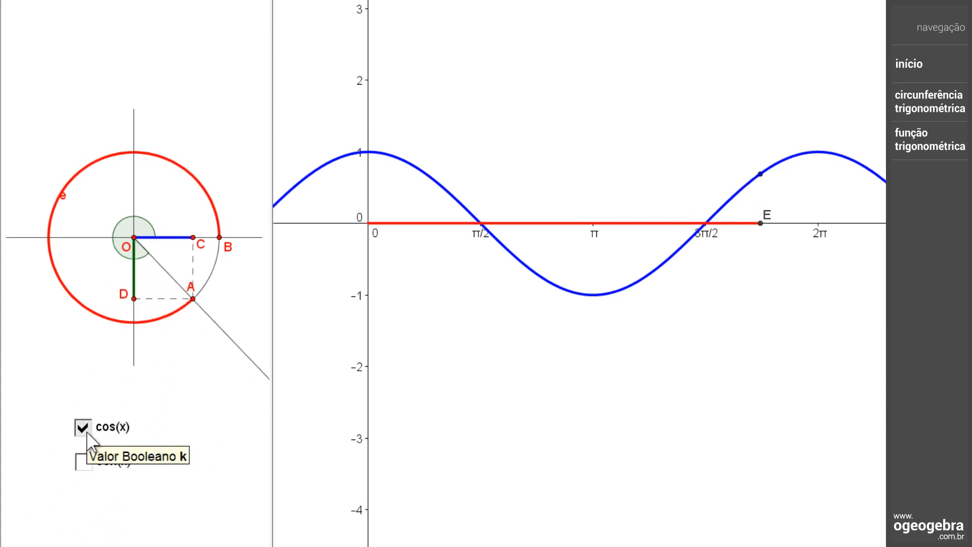
left_click(83, 428)
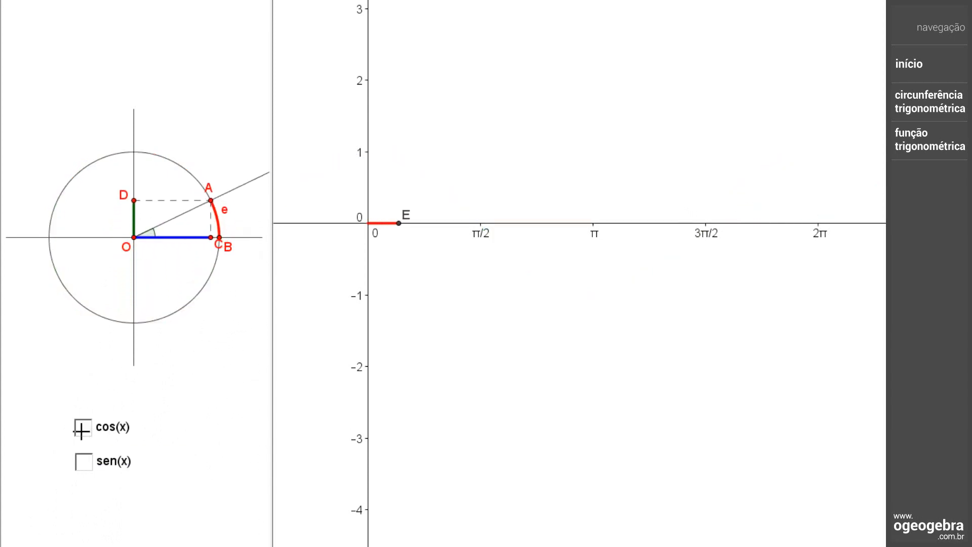
left_click(83, 462)
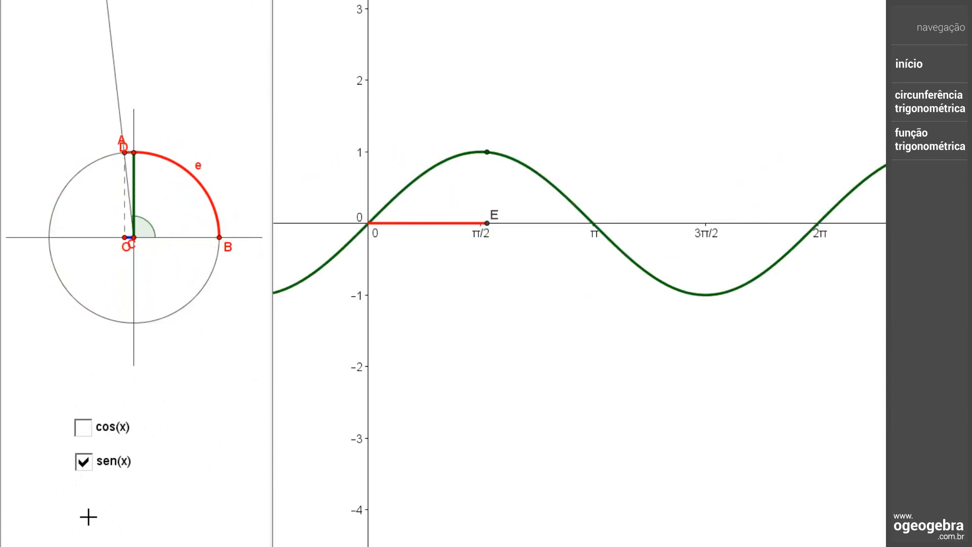
left_click(84, 428)
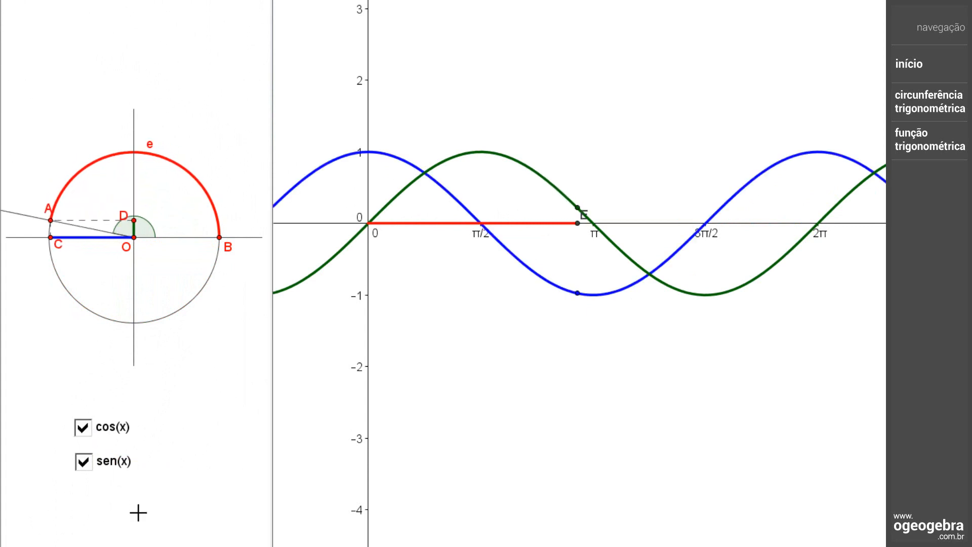